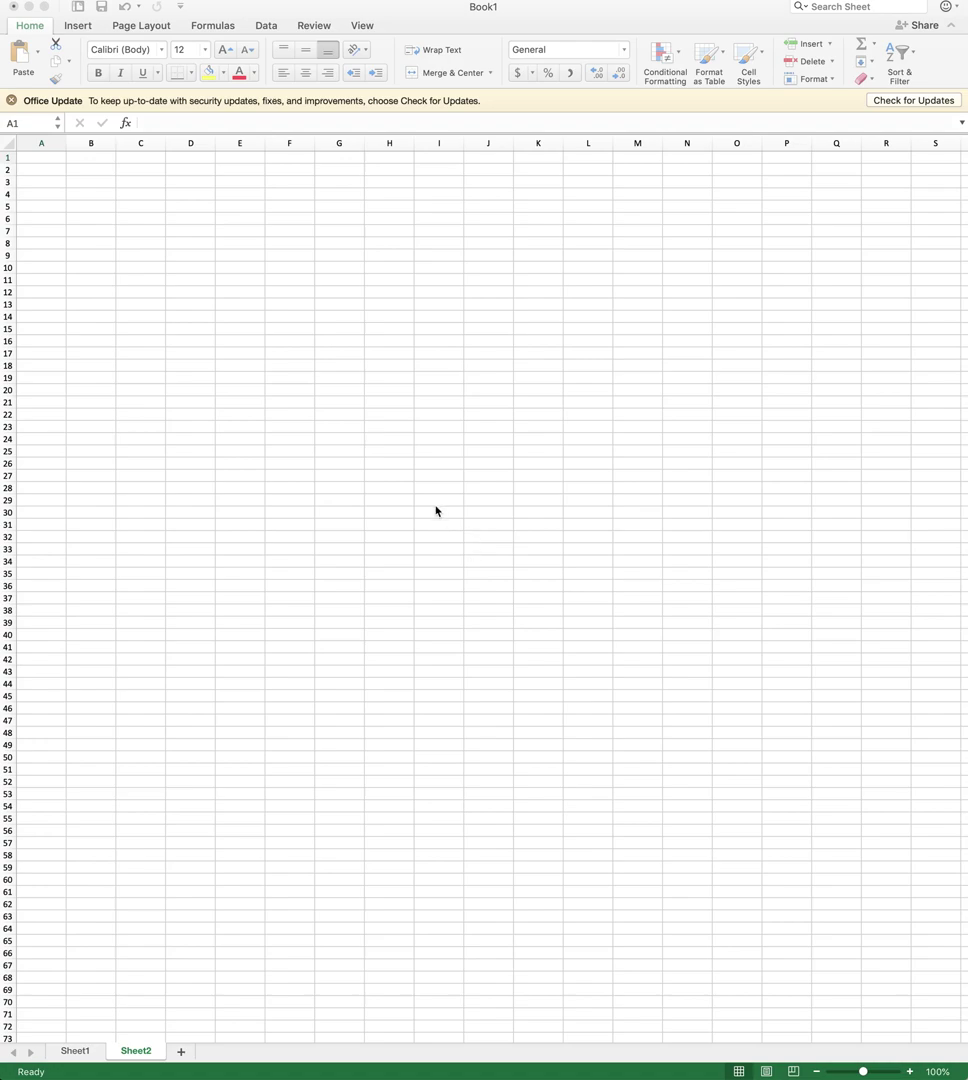
Enter TESLA in A1 and WASTE MANAGEMENT in A2, widening column A to fit both names
click(52, 160)
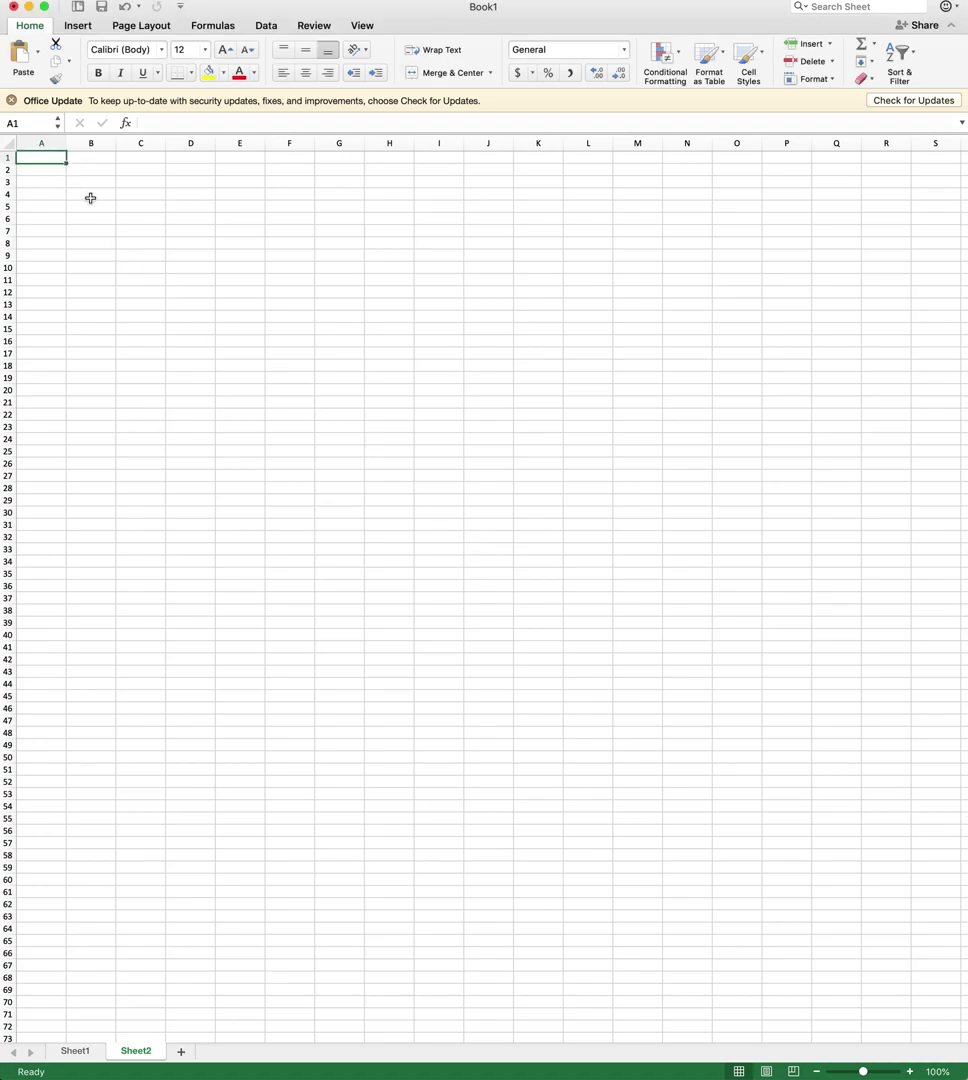
drag(66, 143, 94, 152)
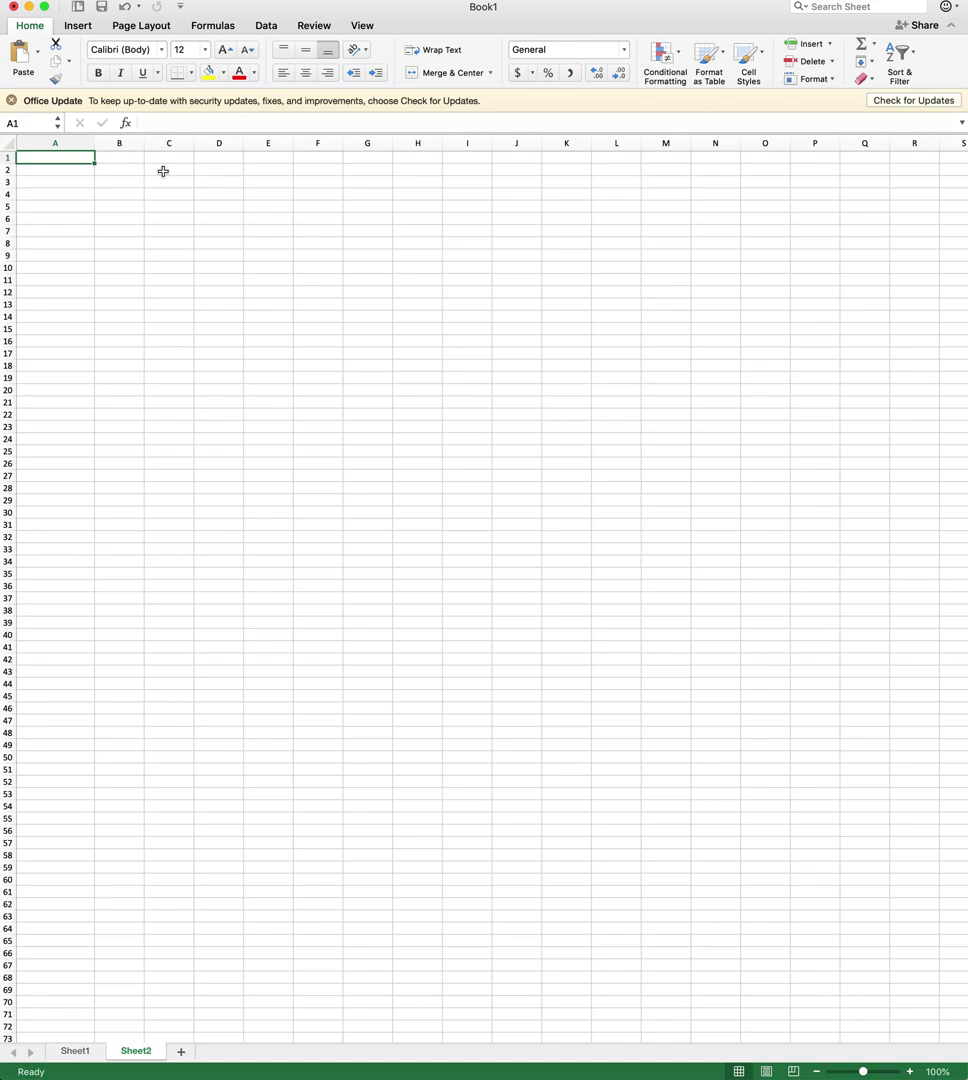
text(TESLA)
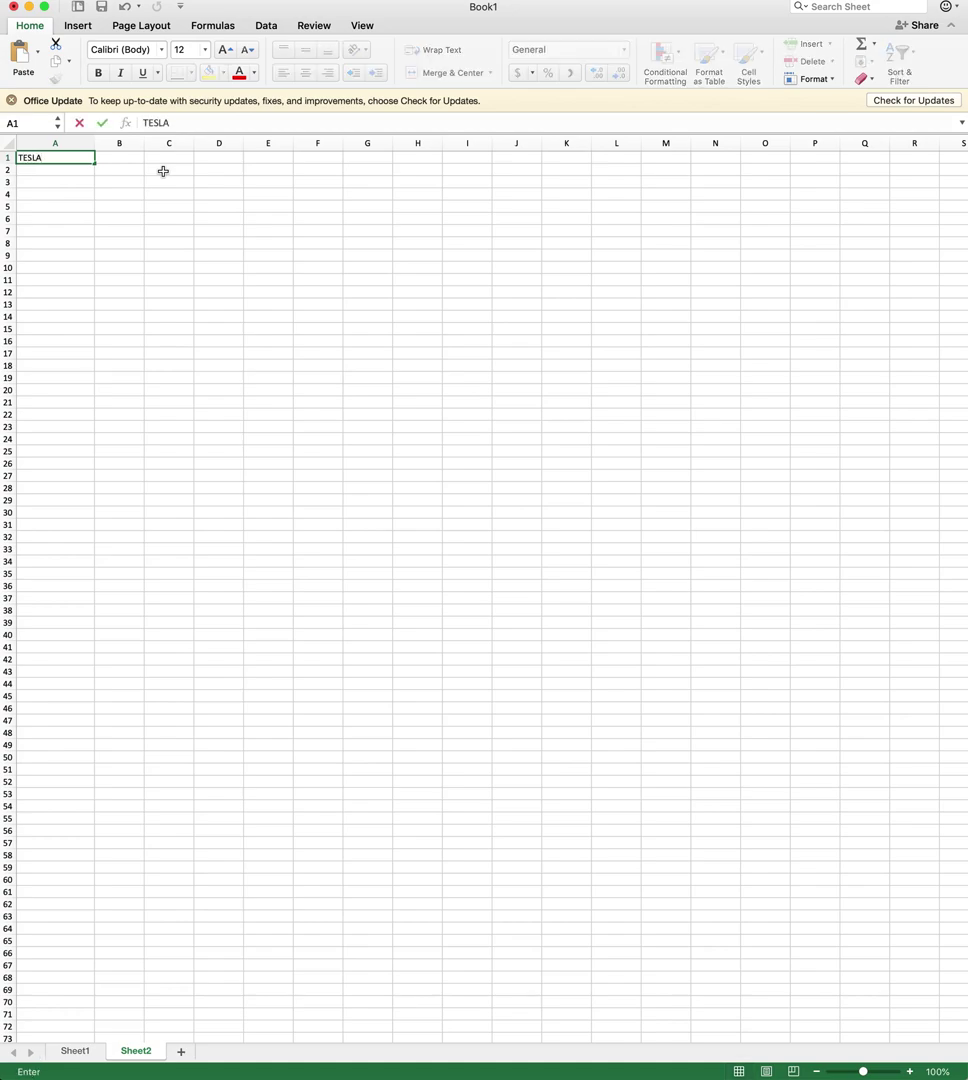
key(Return)
text(WAS)
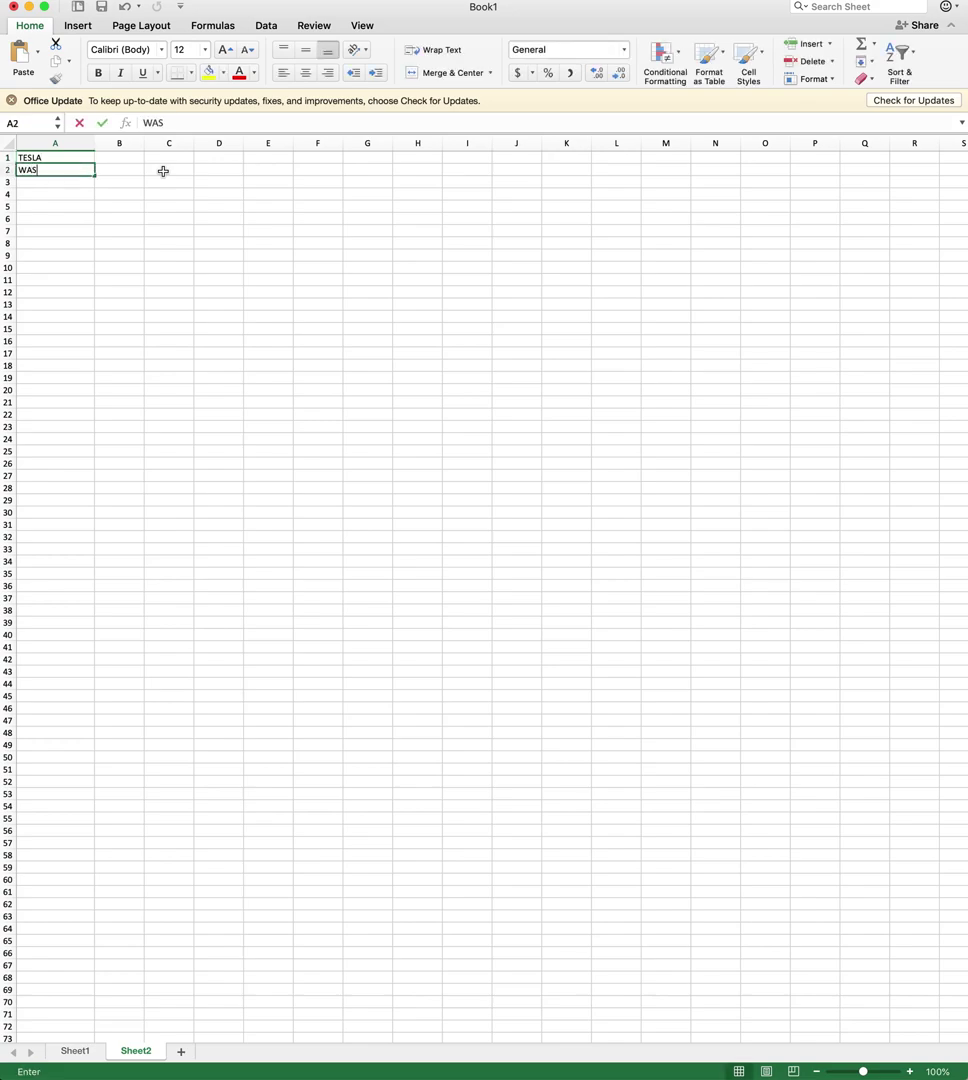
text(TE MANAGEME)
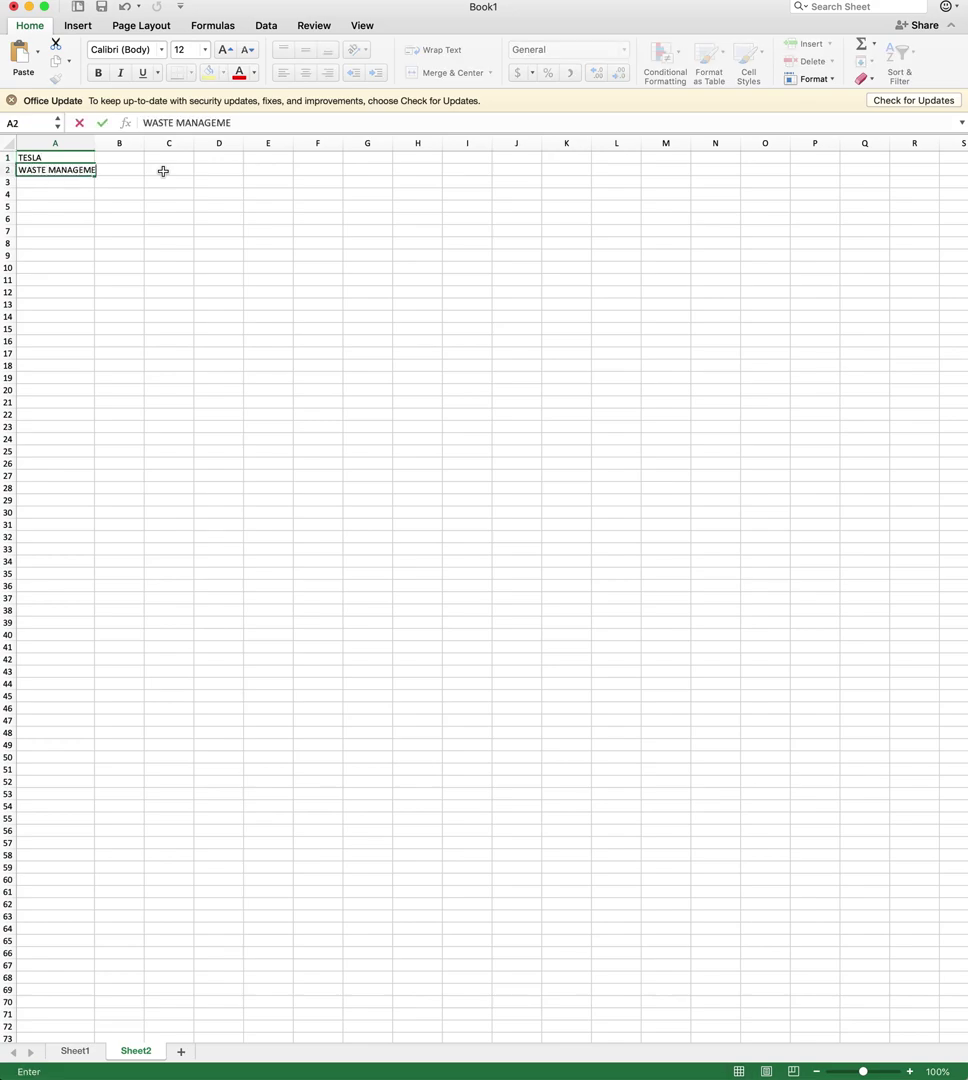
text(NT)
key(Return)
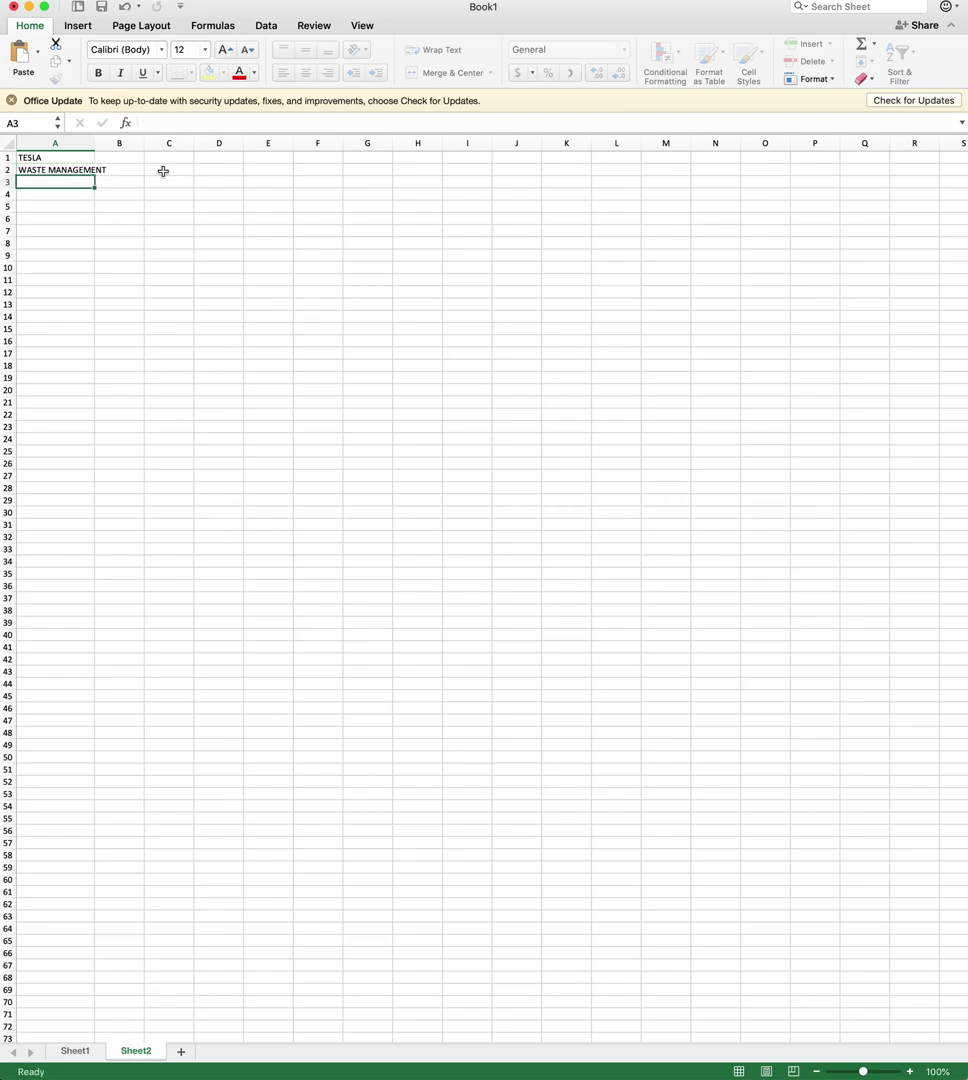
drag(96, 143, 118, 143)
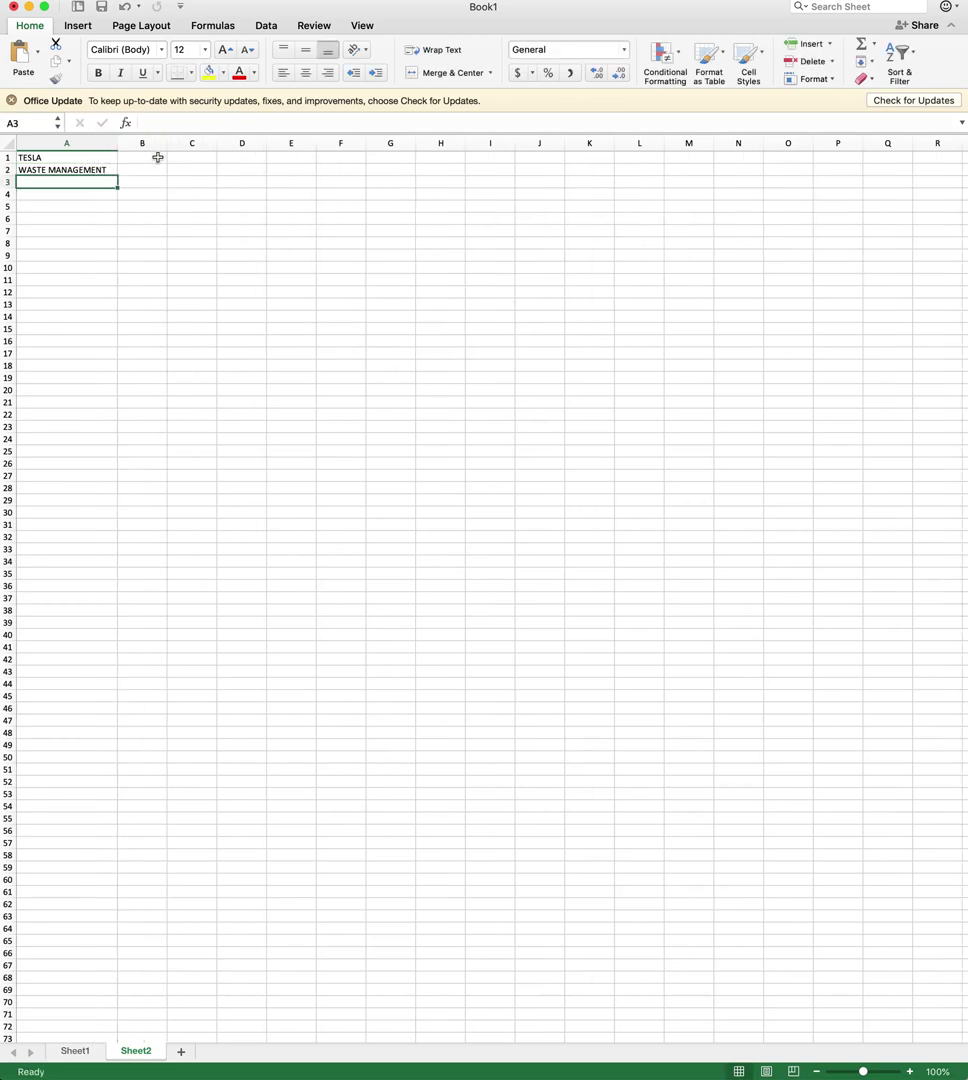
click(152, 159)
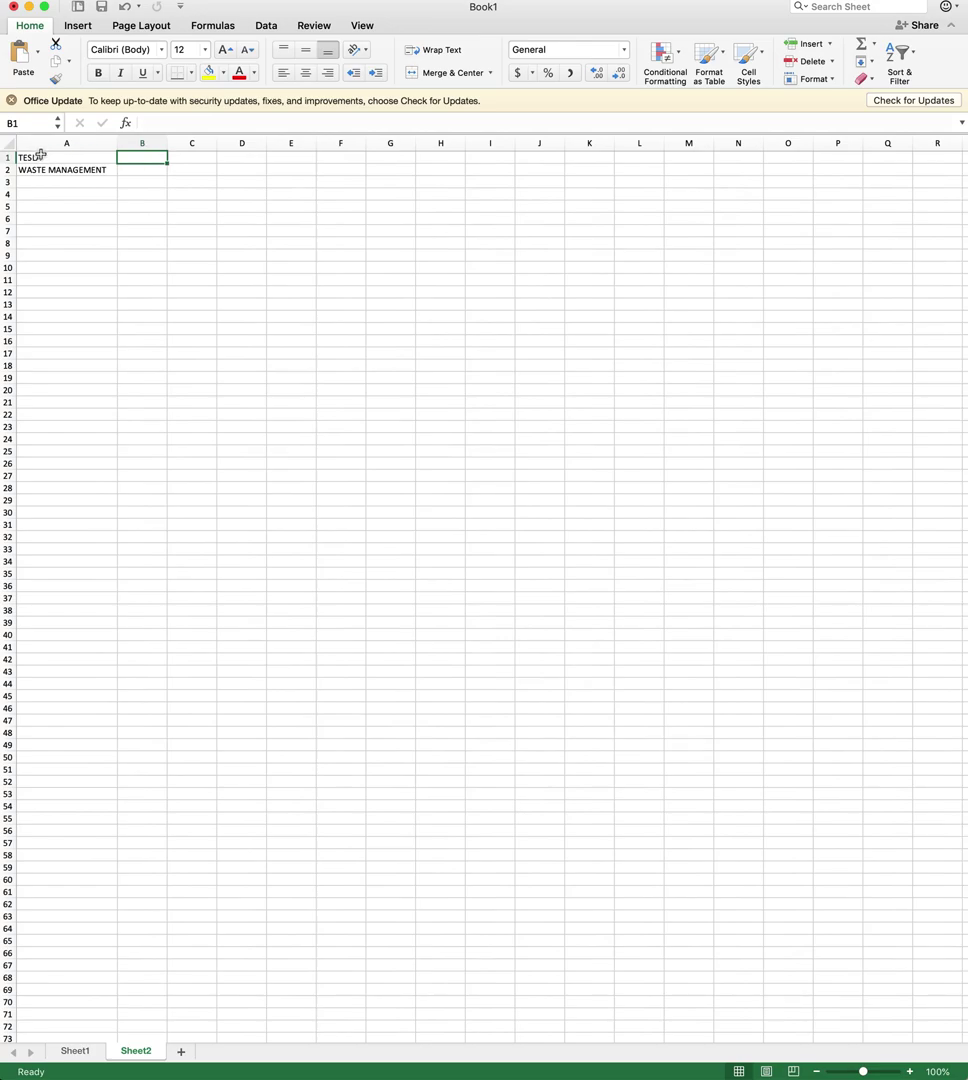
Insert a blank row above TESLA and enter 0.25 as TESLA's expected return
right_click(8, 157)
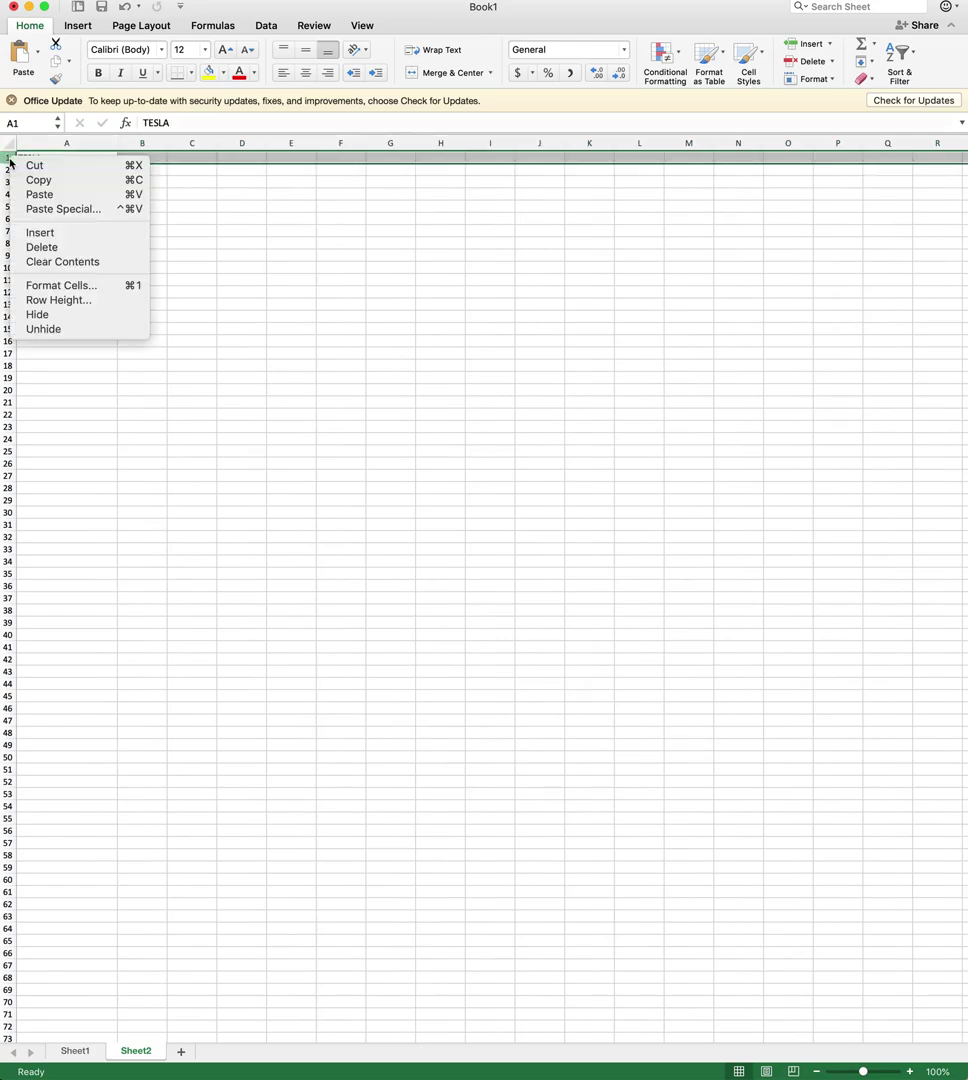
click(46, 232)
click(140, 158)
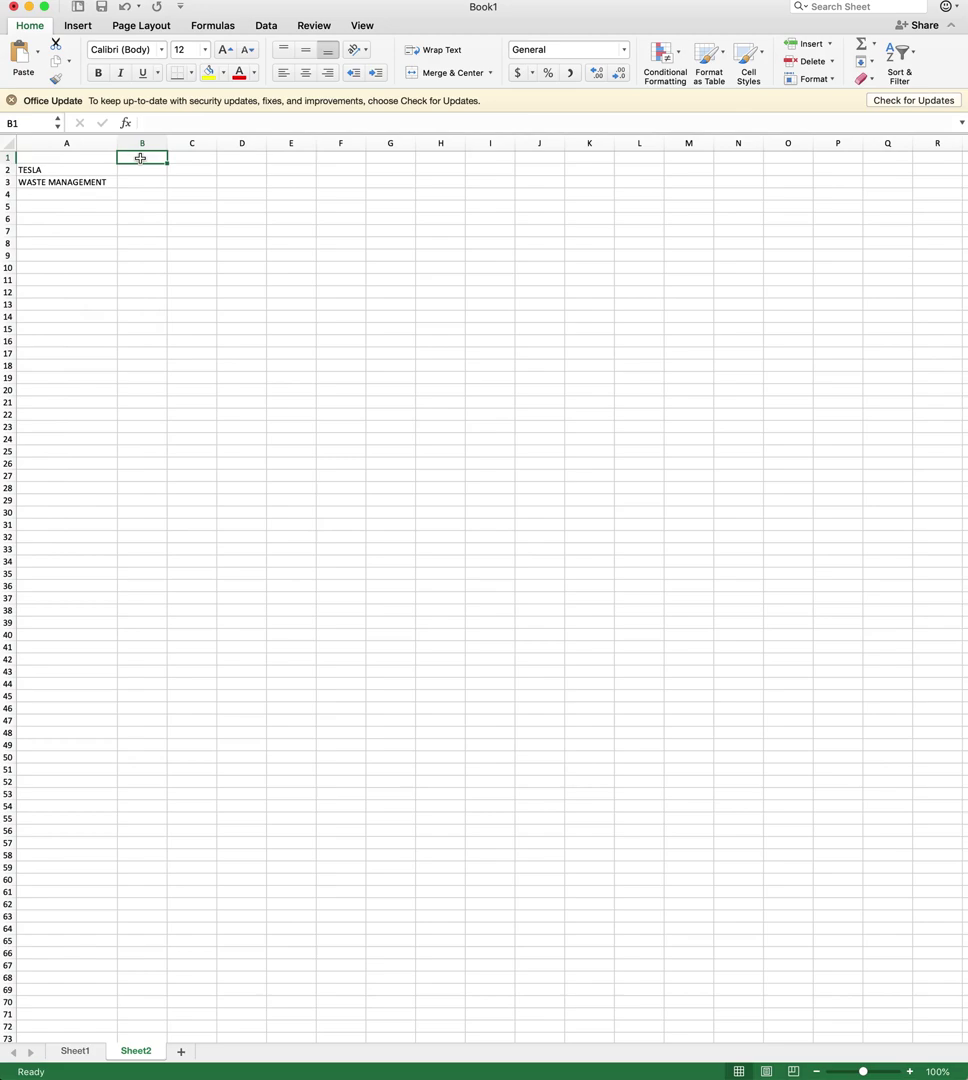
key(Down)
text(0.)
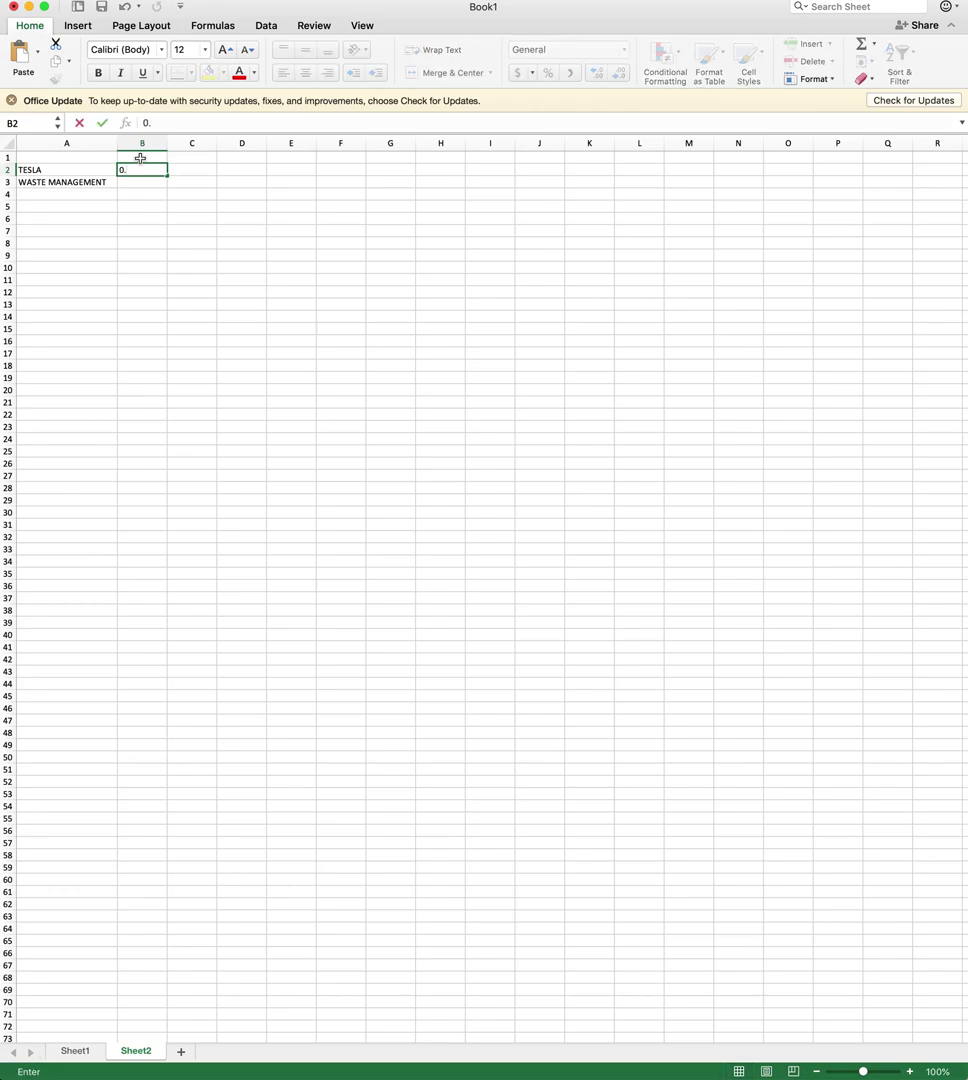
text(25)
key(Return)
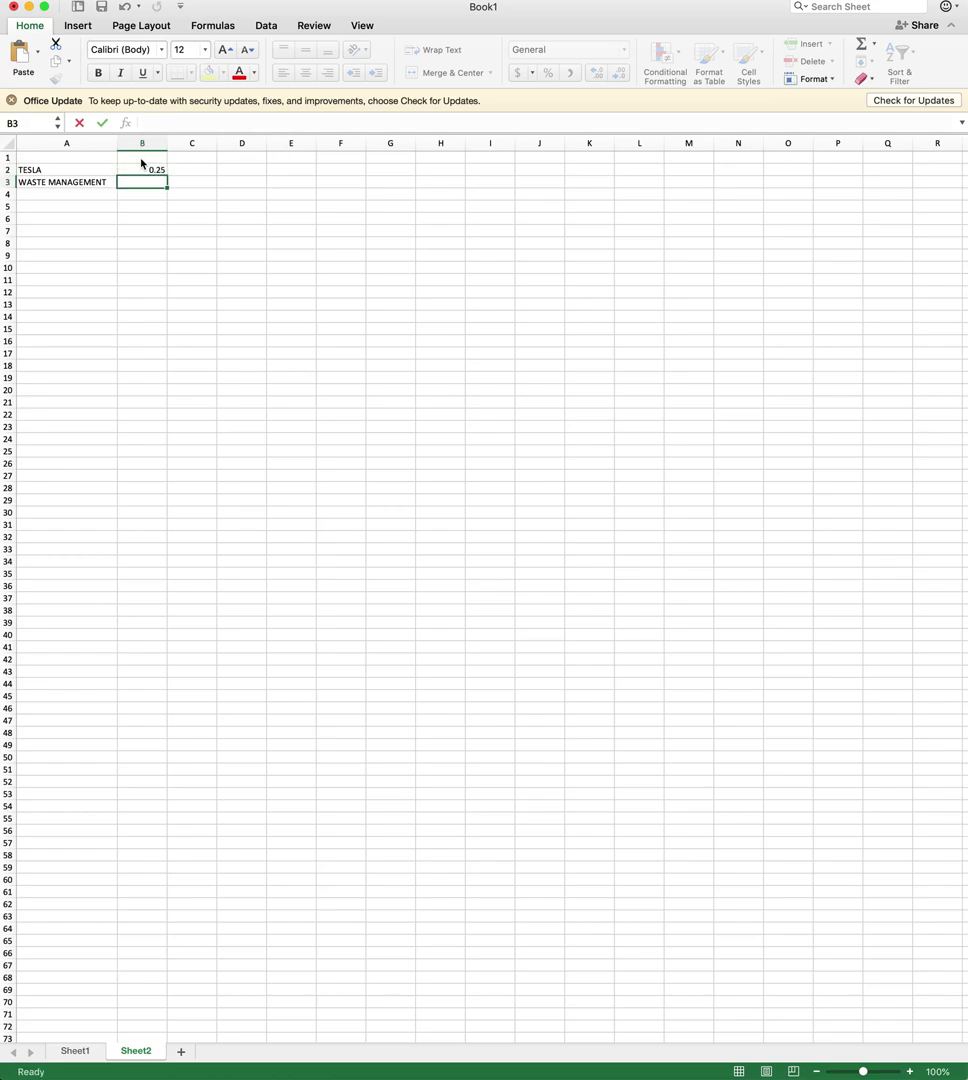
Head column B 'Expected returns' and widen it to fit
click(142, 164)
click(142, 161)
text(Expec)
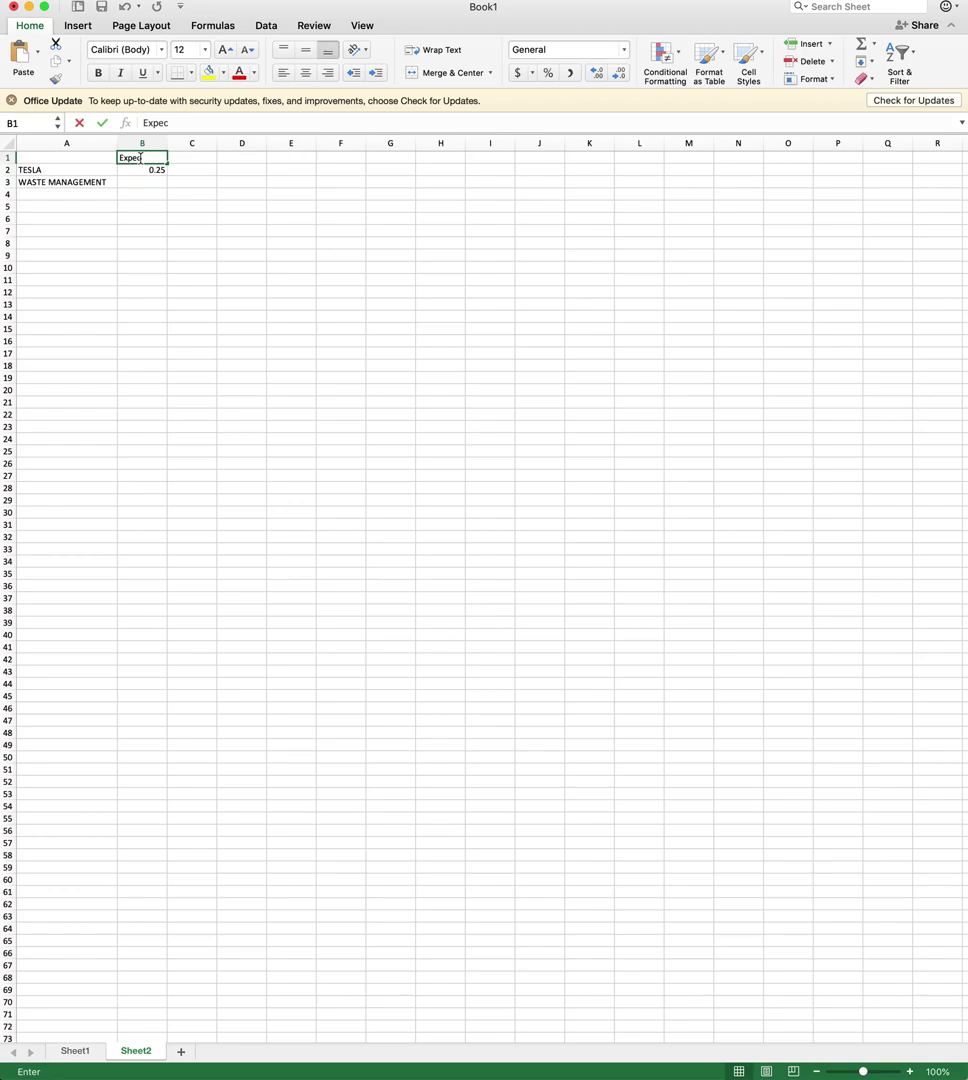
text(ted returns)
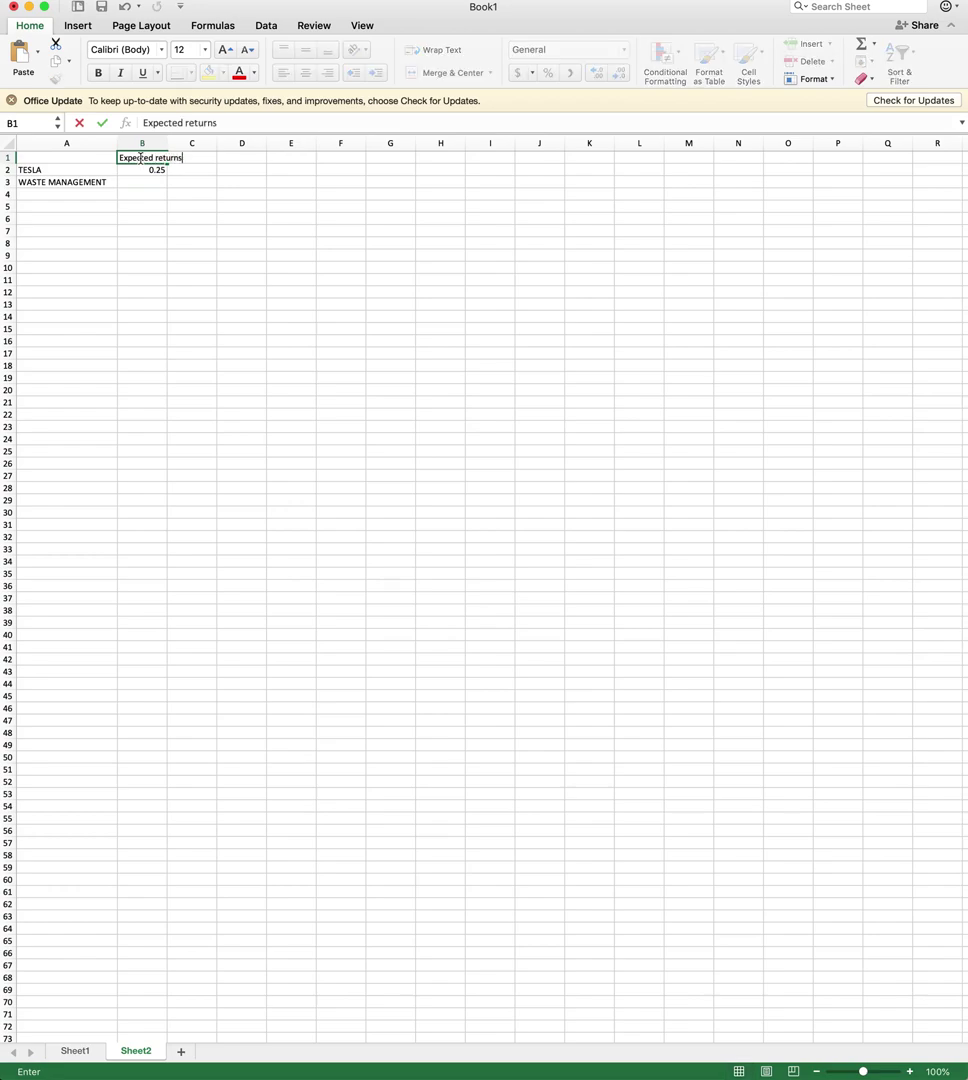
key(Return)
drag(167, 143, 211, 143)
Head column C 'Standard Deviation / Risk', enter TESLA's 0.4, and widen column C
click(238, 159)
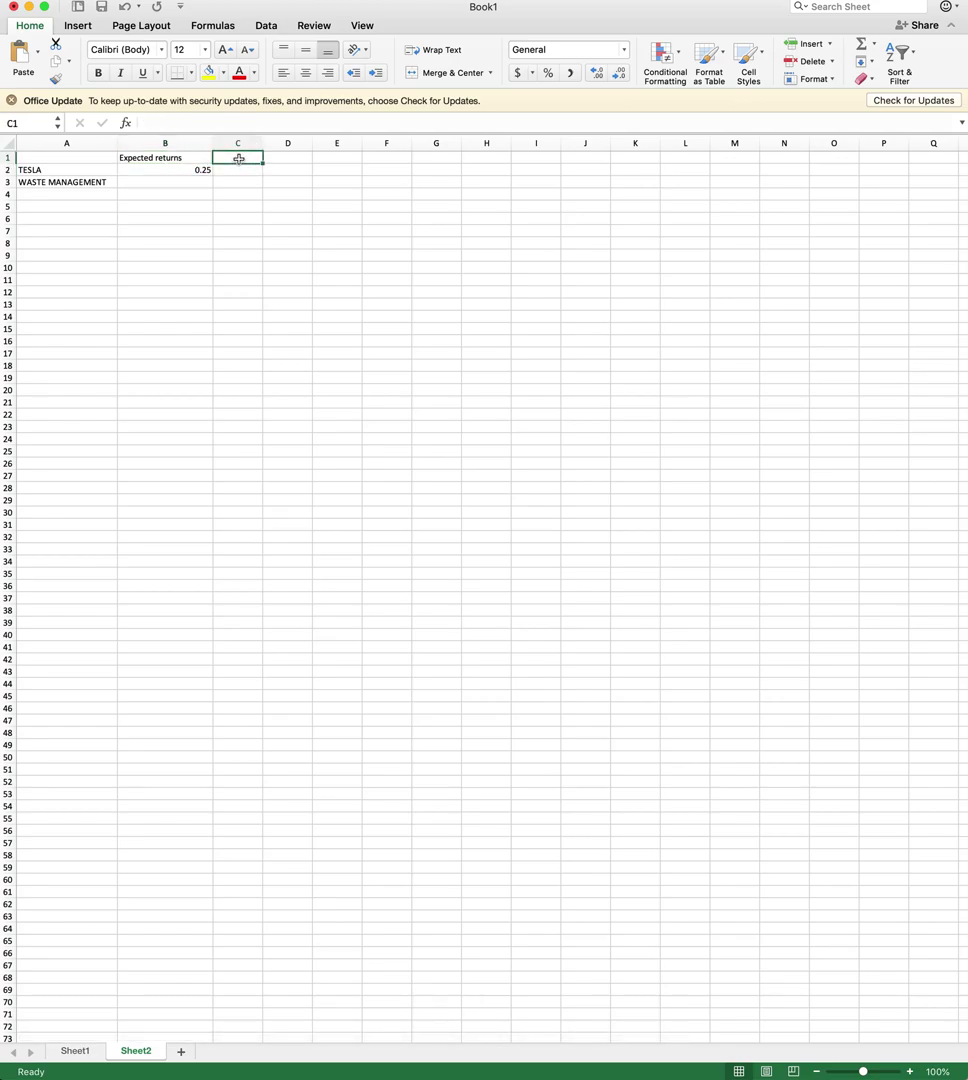
text(Standard Deviation)
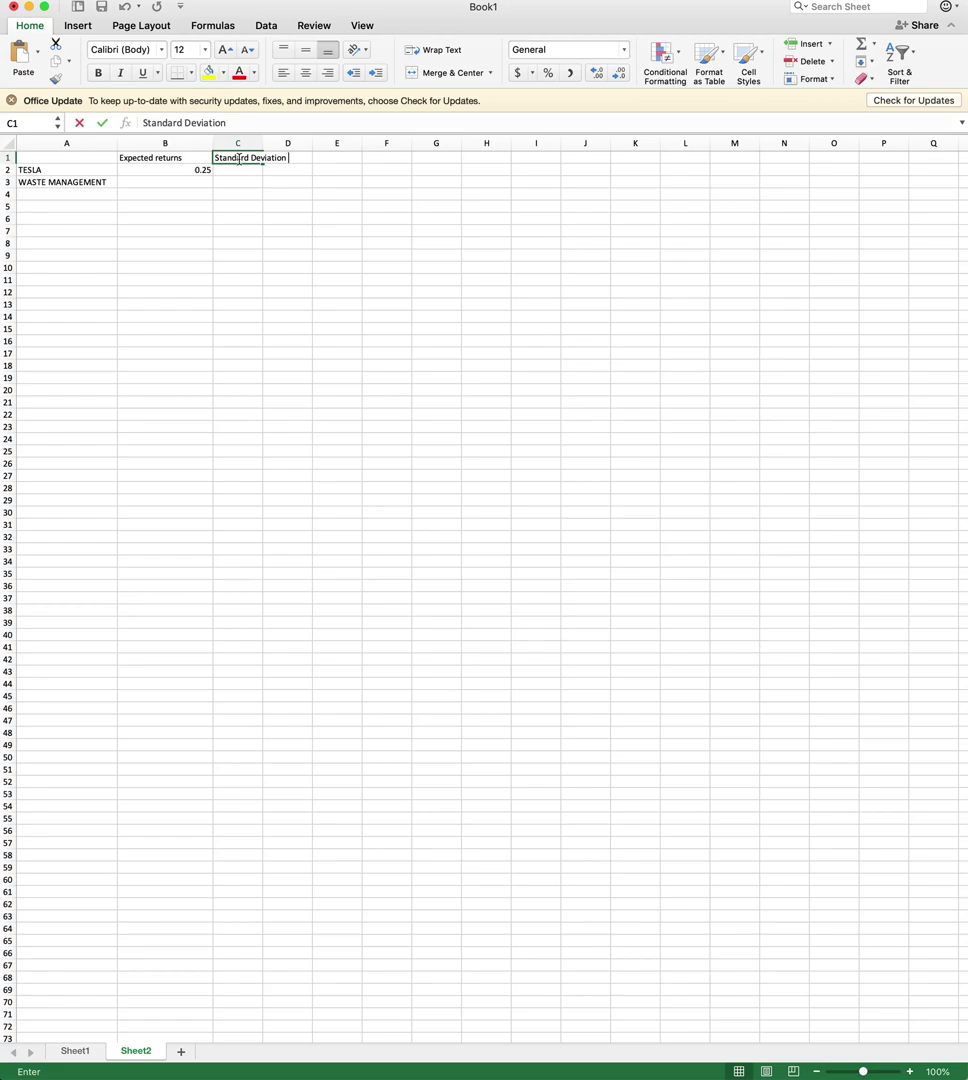
text( / RIsk)
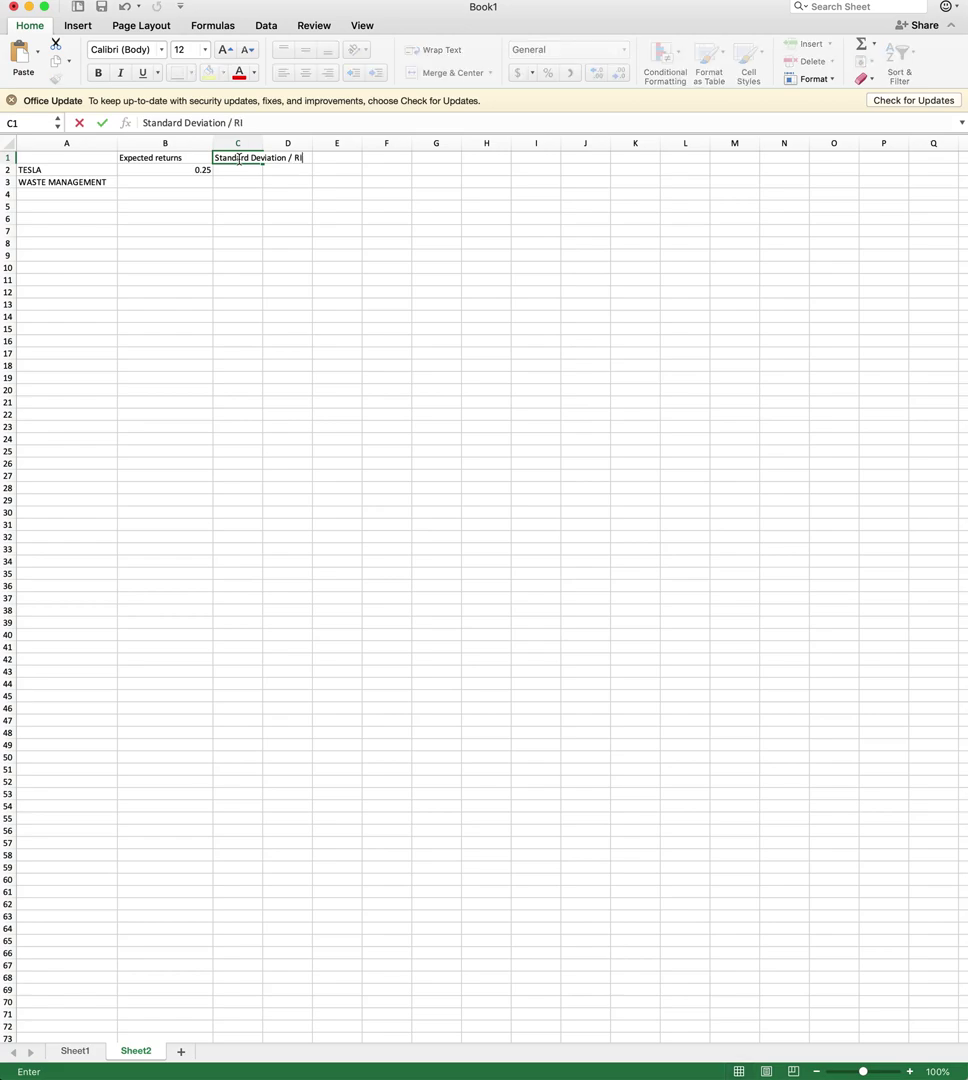
key(BackSpace)
key(BackSpace)
key(BackSpace)
text(isk)
key(Return)
text(0.4)
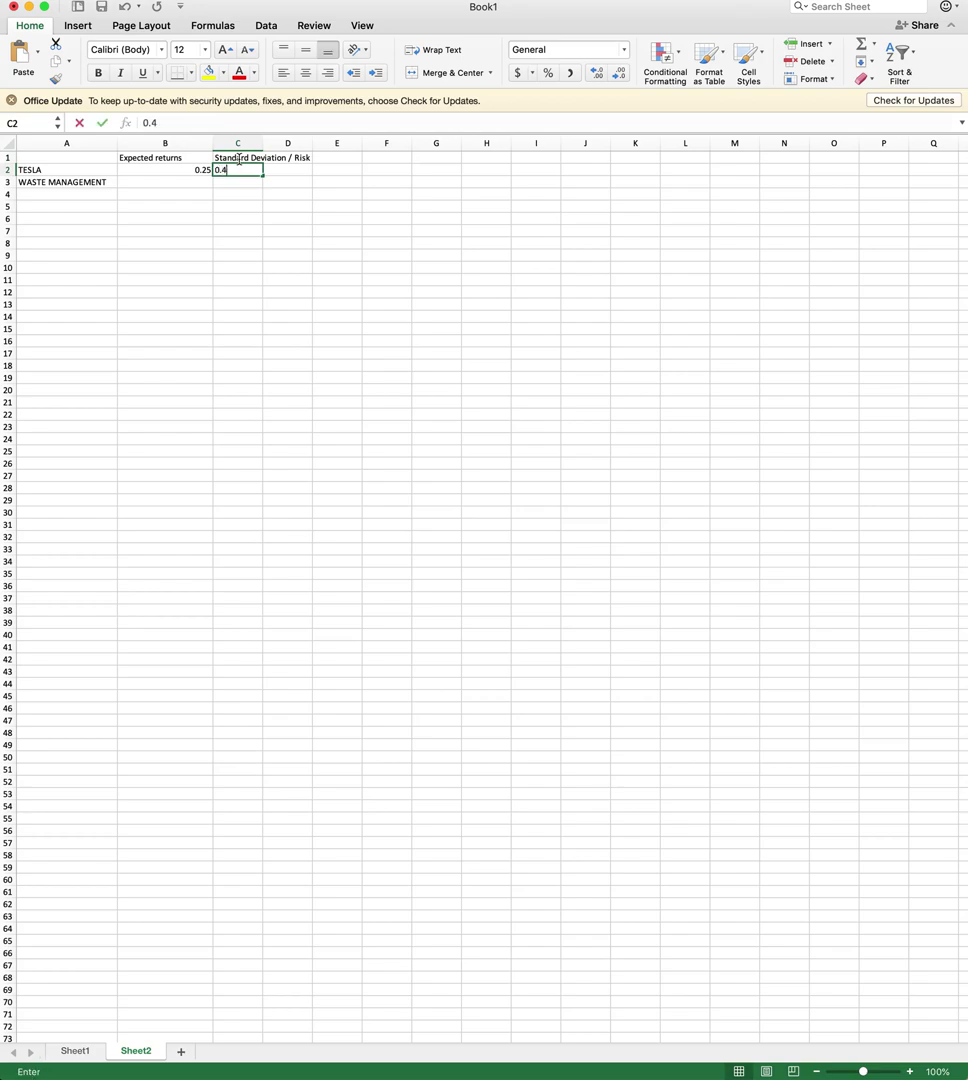
key(Return)
drag(263, 143, 320, 143)
Enter WASTE MANAGEMENT's 0.1 expected return and 0.2 standard deviation
click(147, 186)
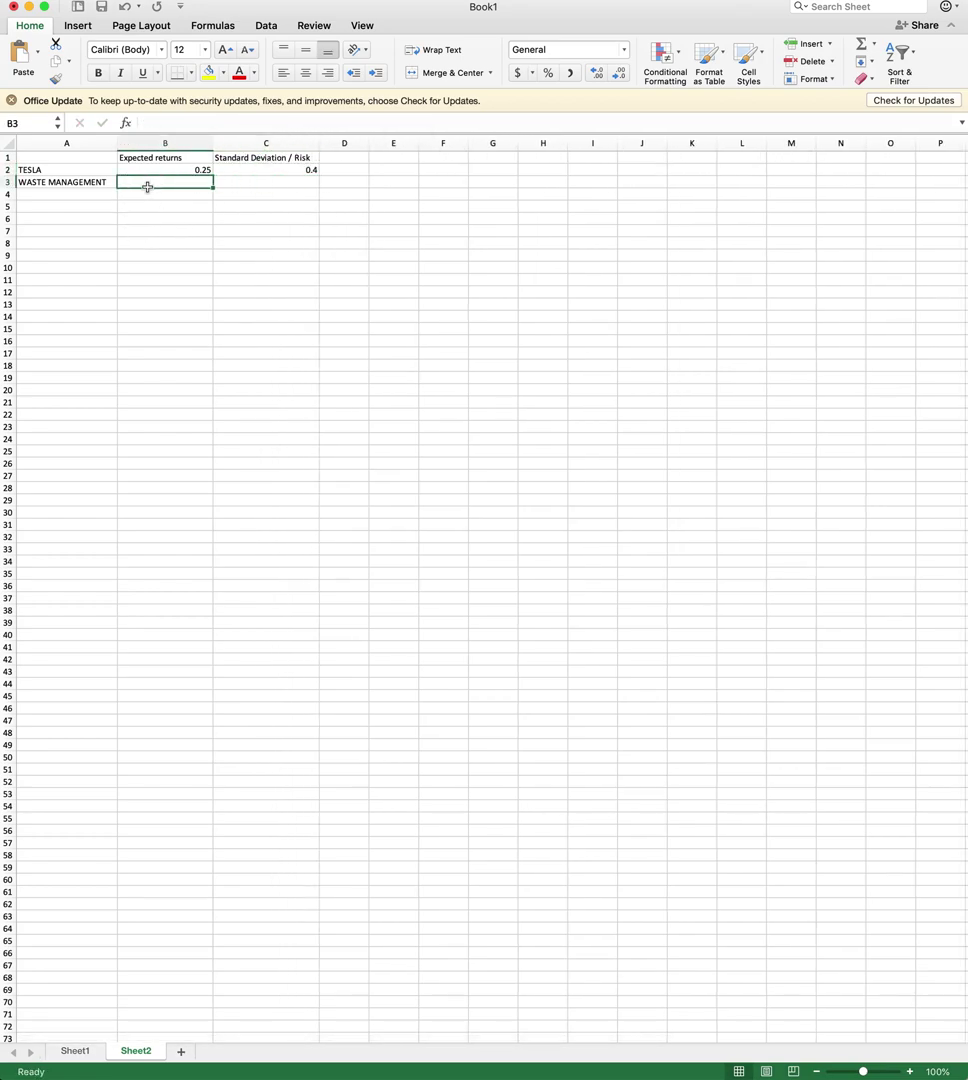
text(0.1)
key(Tab)
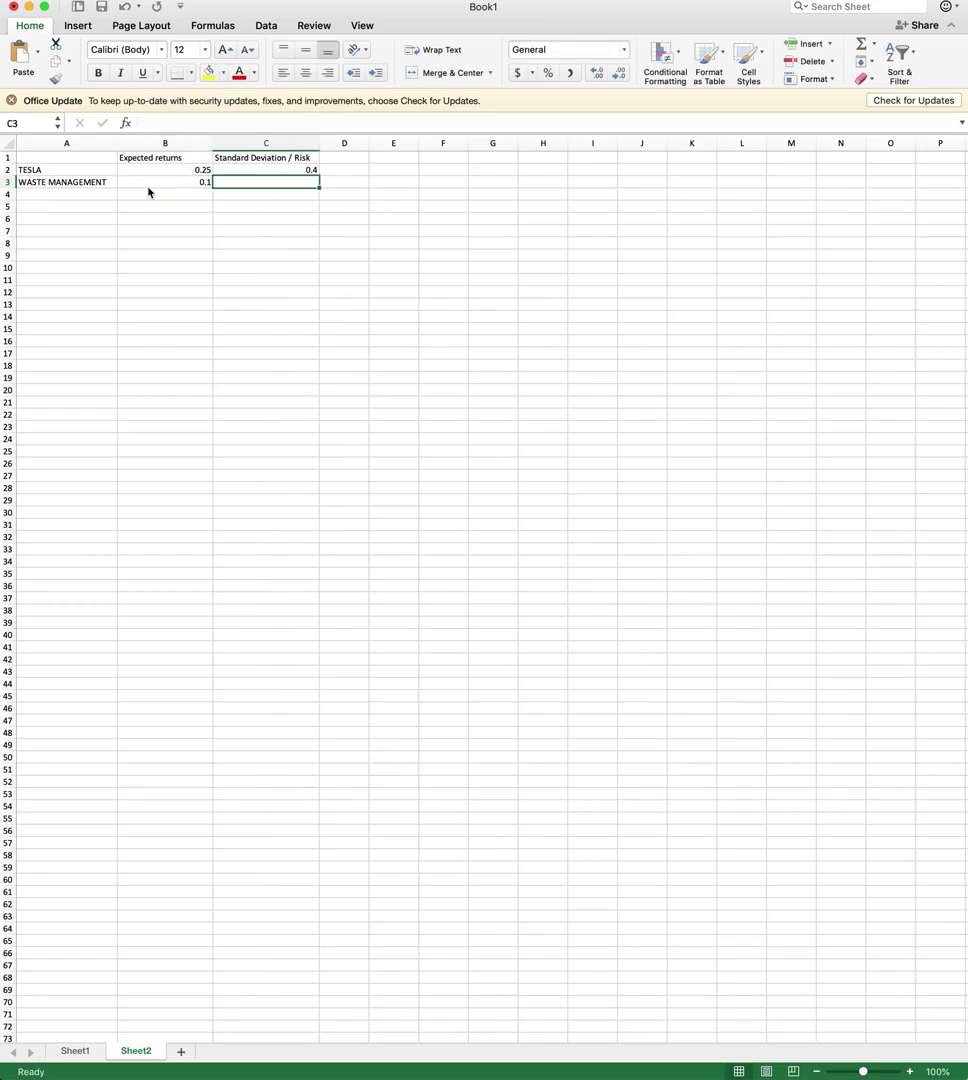
text(0.)
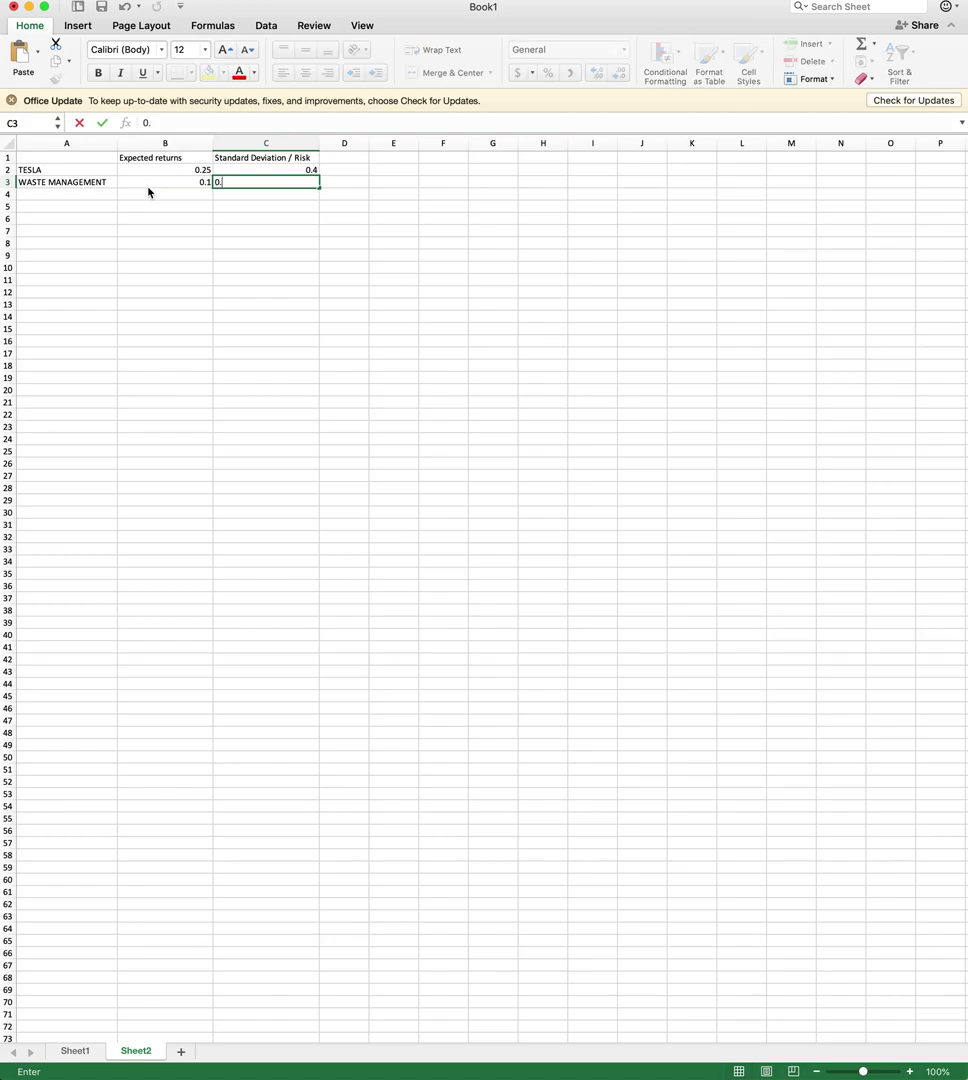
text(2)
click(148, 192)
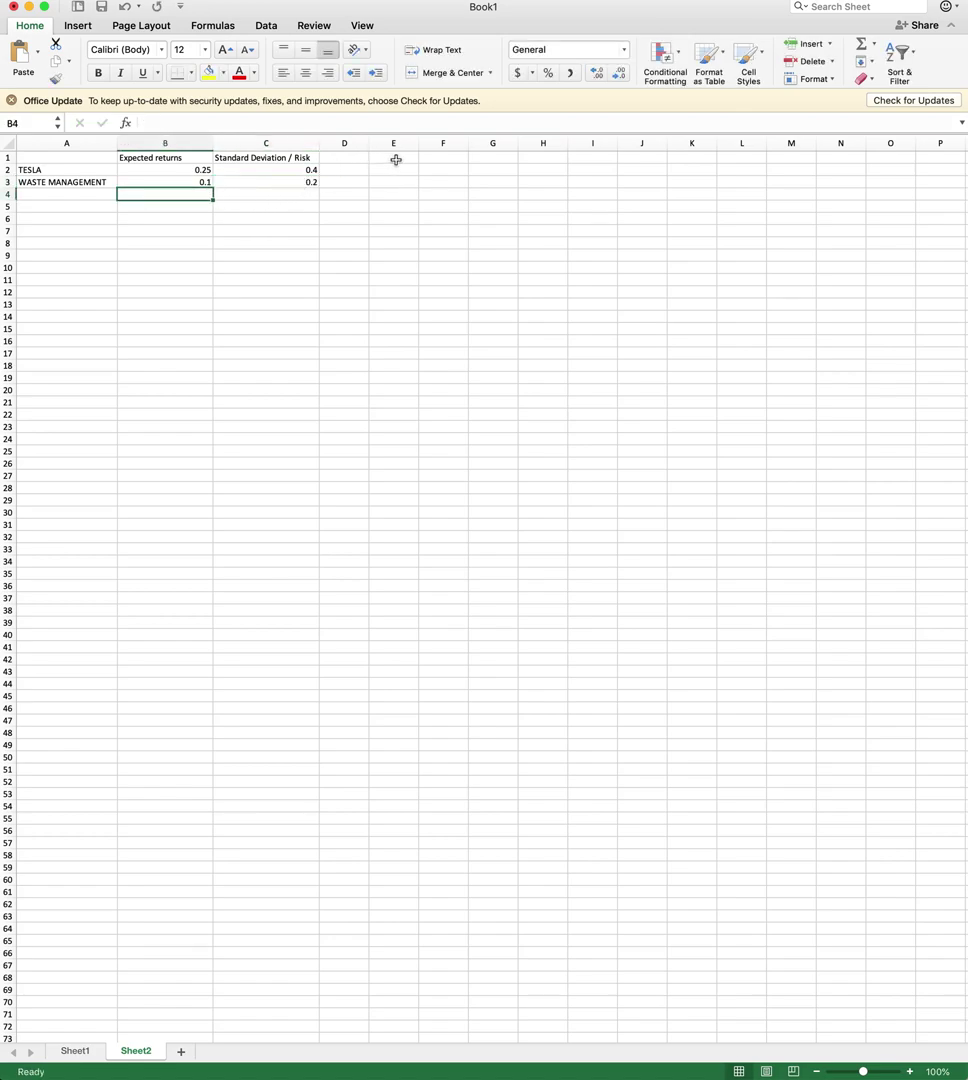
click(341, 161)
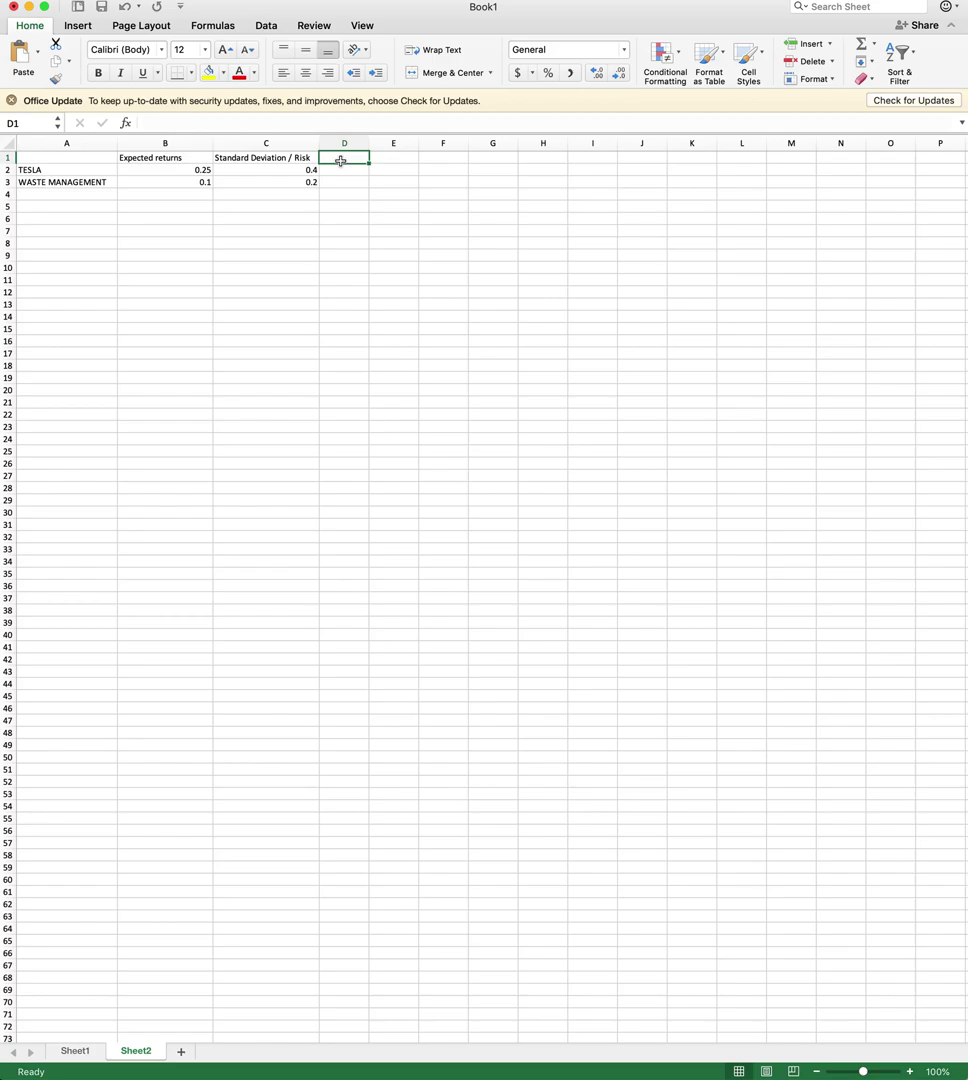
text(Correlation)
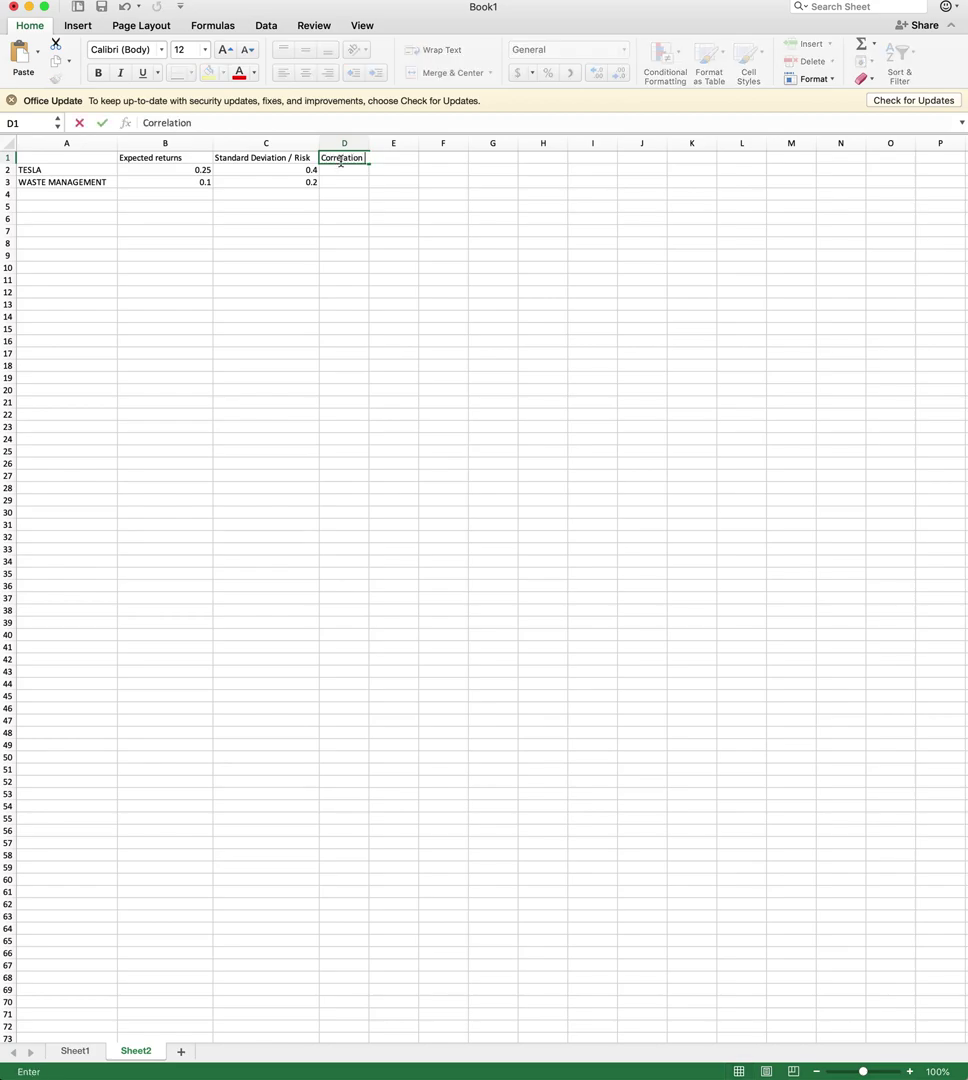
text( between TSL and WM)
key(Return)
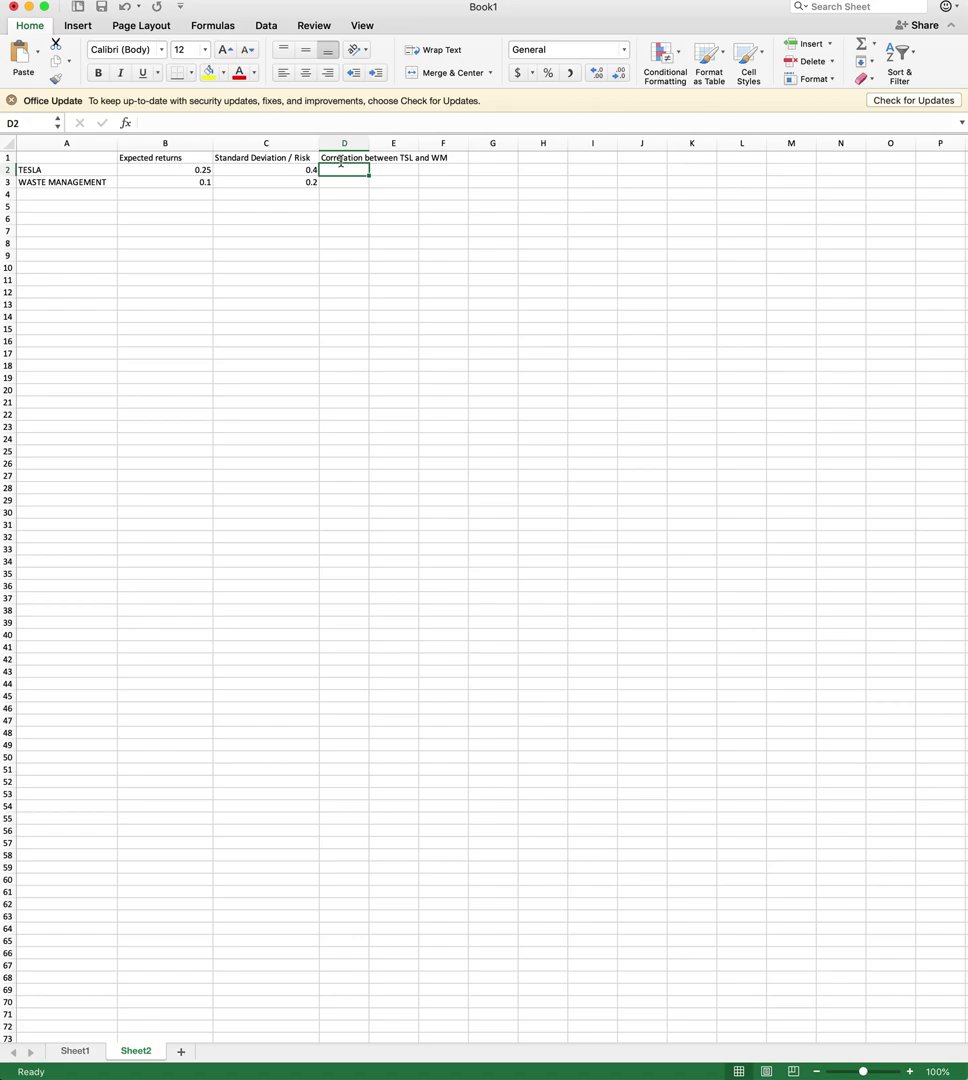
text(0.5)
key(Return)
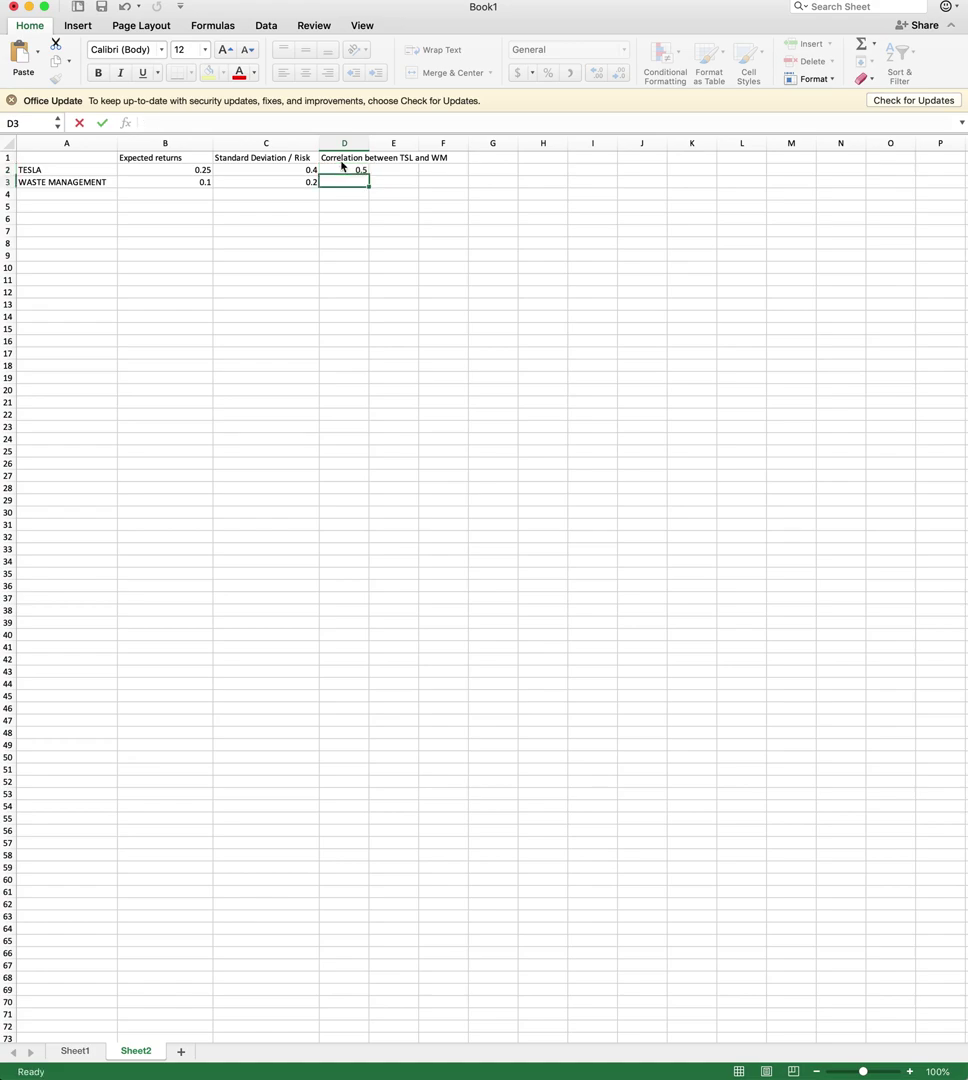
text(0.5)
key(Return)
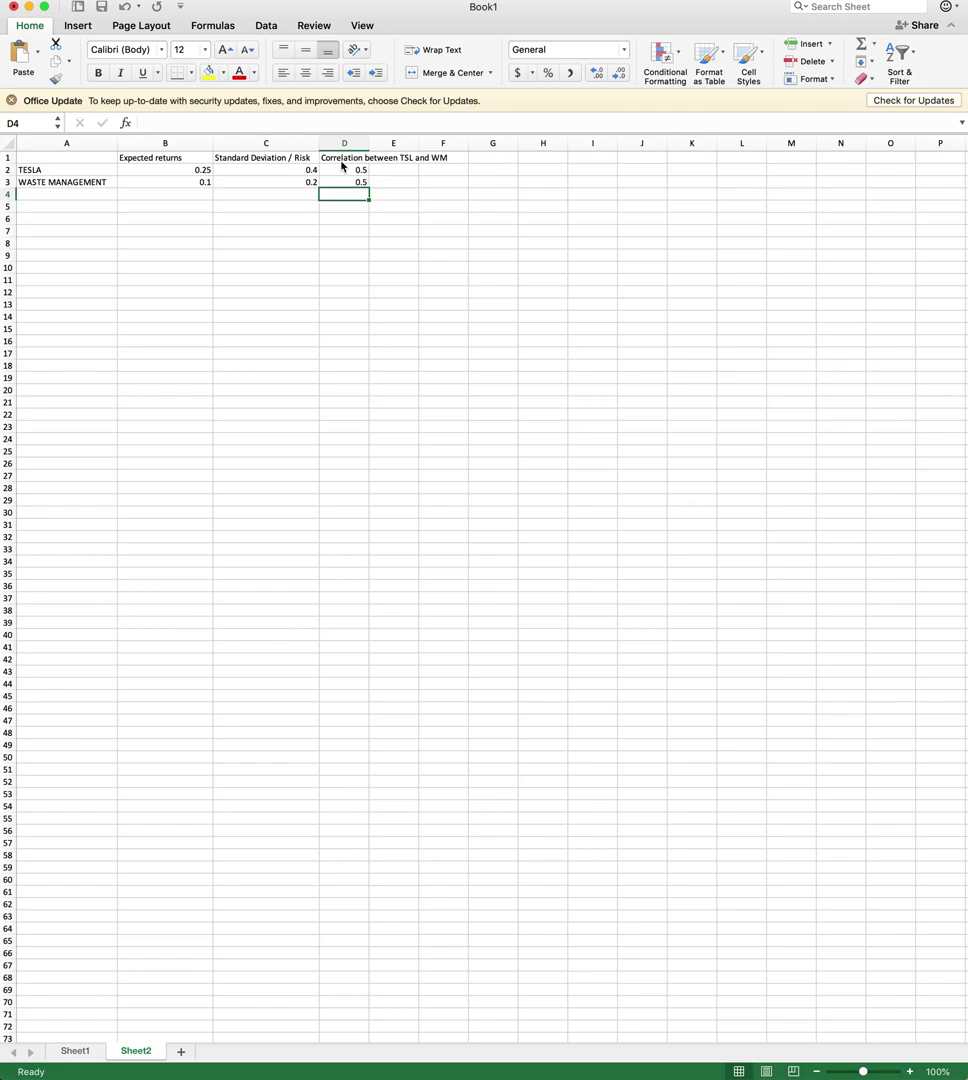
key(Return)
key(Right)
key(Right)
key(Right)
key(Right)
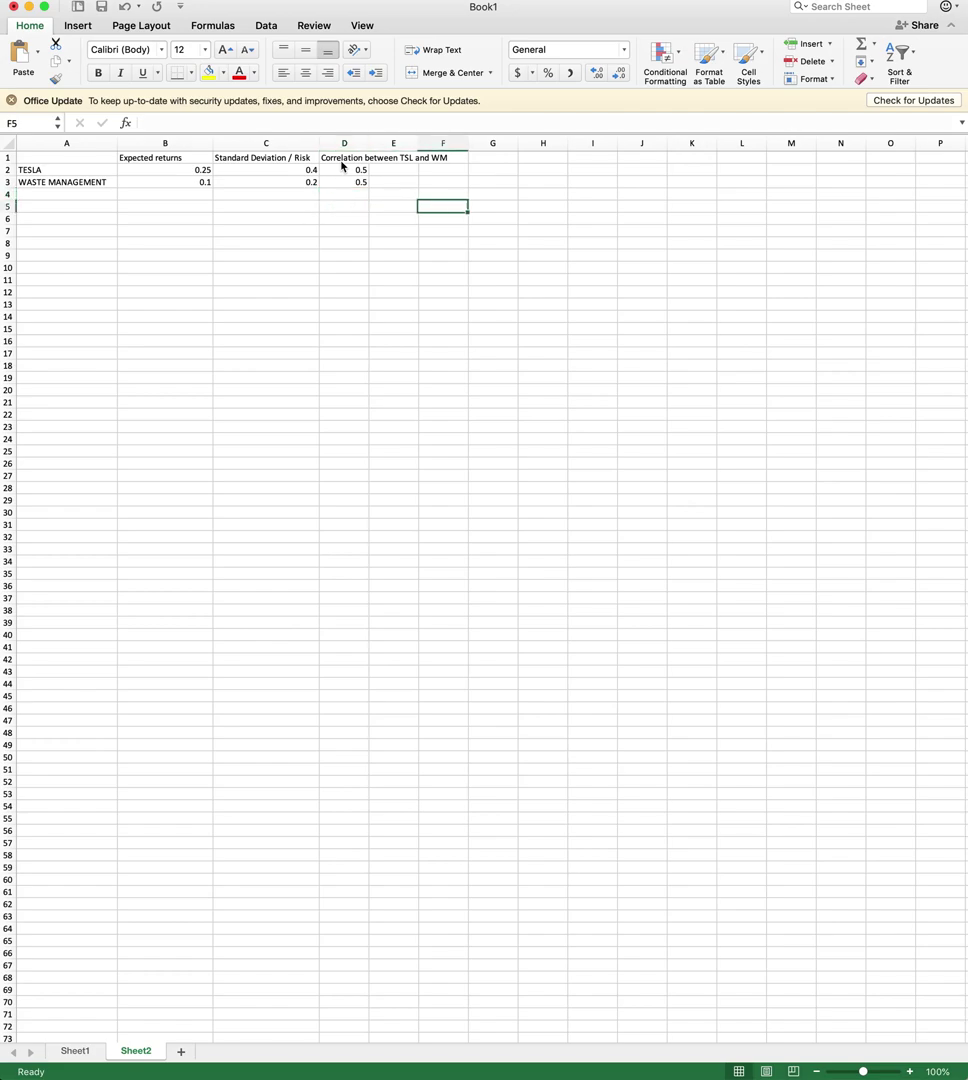
key(Up)
key(Up)
key(Up)
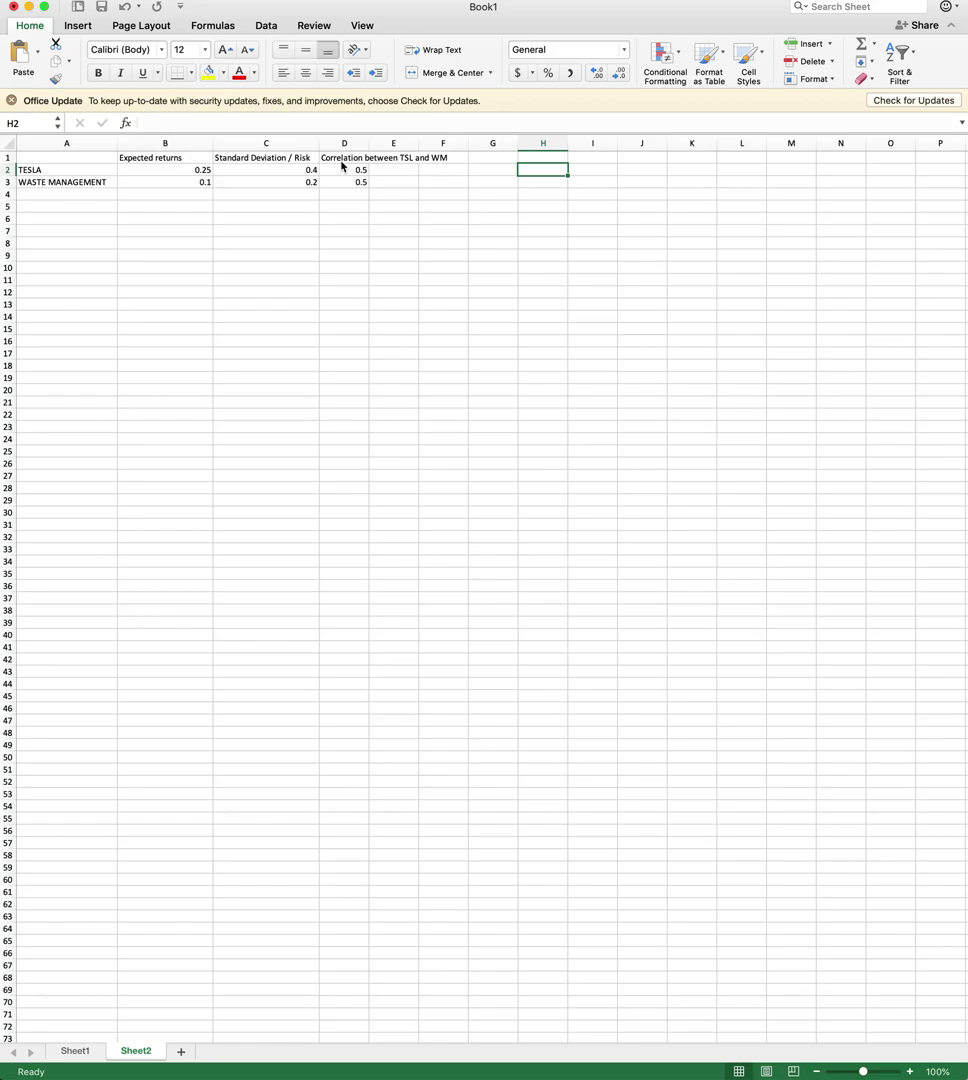
Enter the header 'Weight on TESLA' in H1
key(Up)
text(Weight)
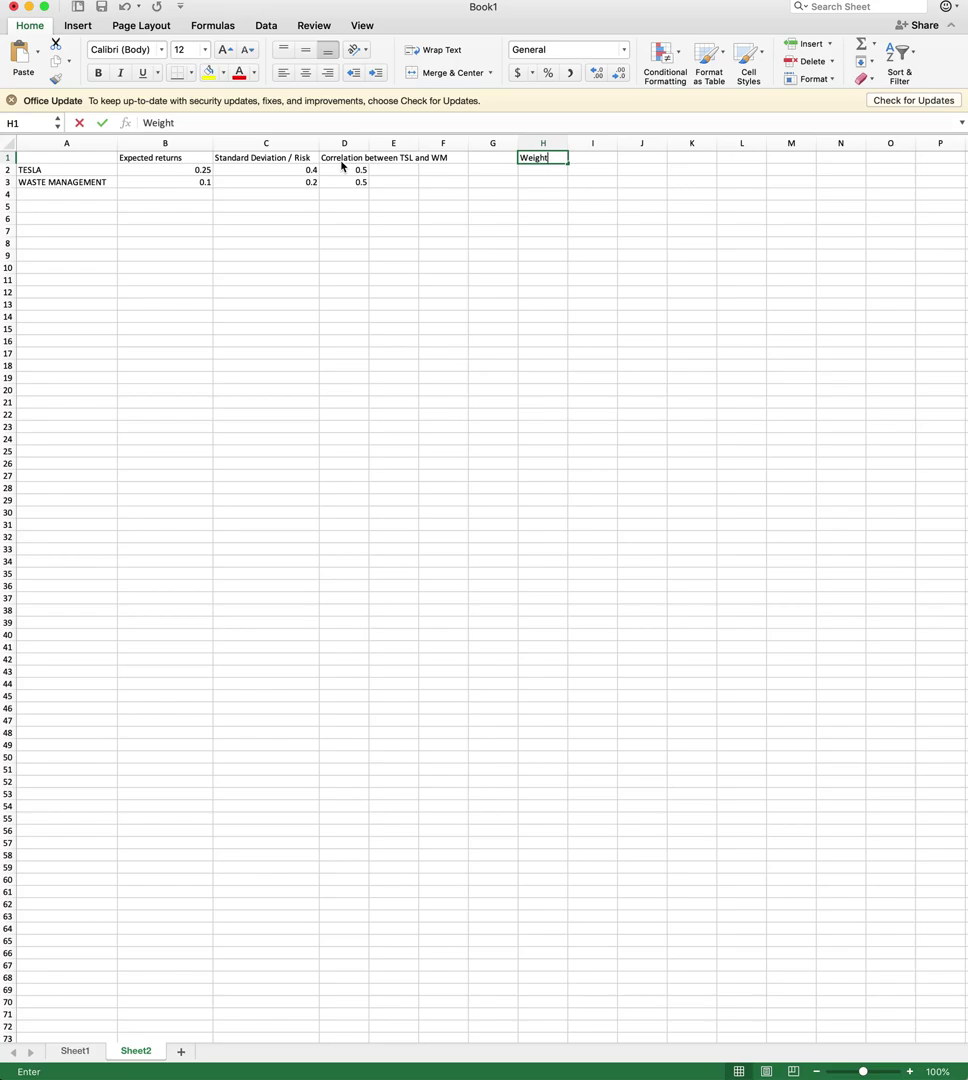
text( on TESLA)
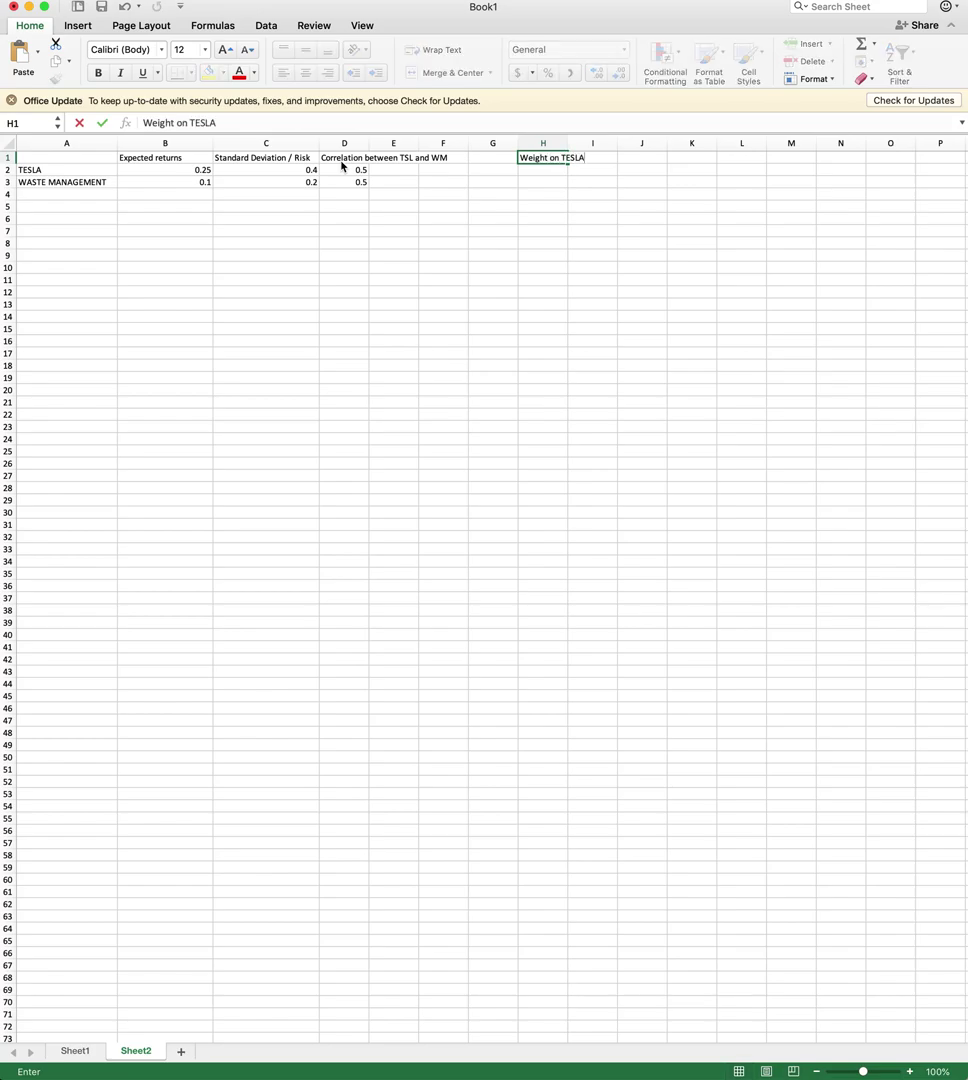
key(Return)
Enter 'Weight on WM' in I1 and widen column H to fit its header
key(Up)
key(Right)
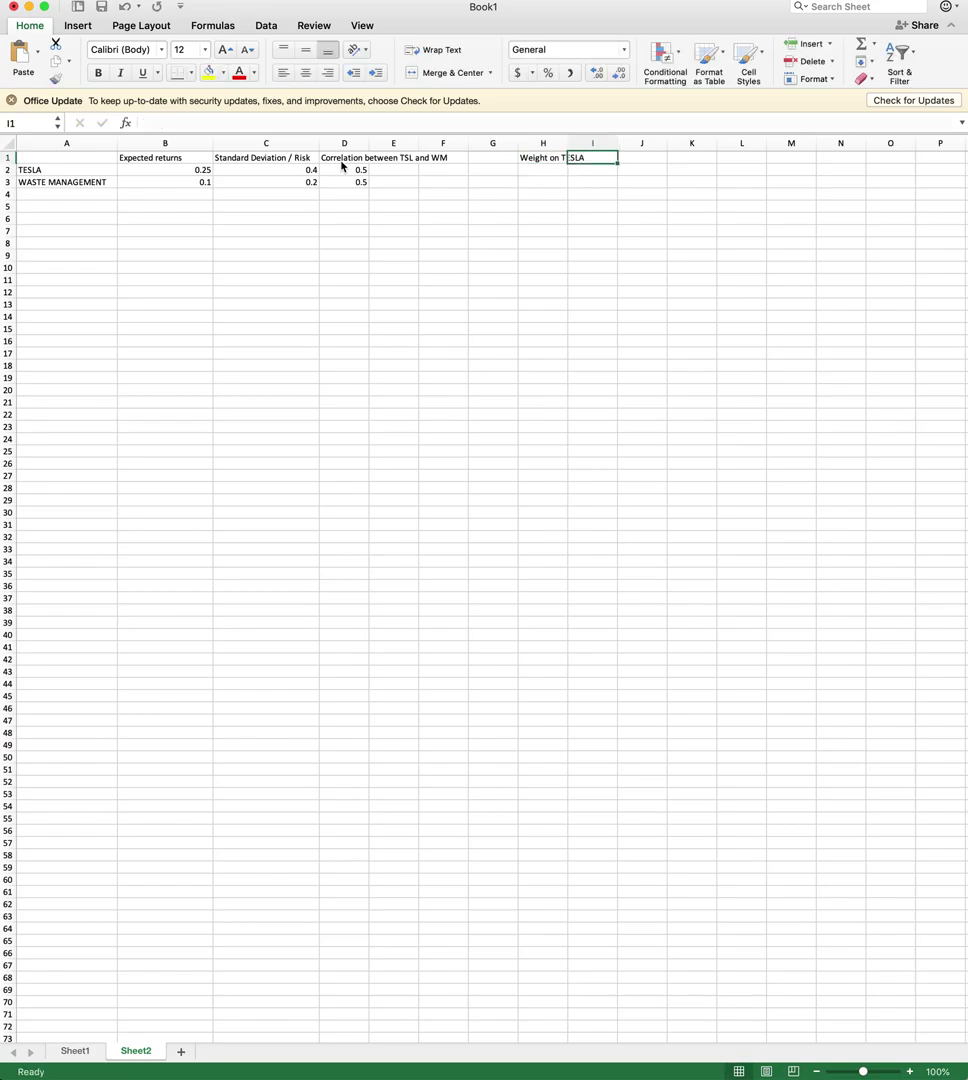
text(Weigh)
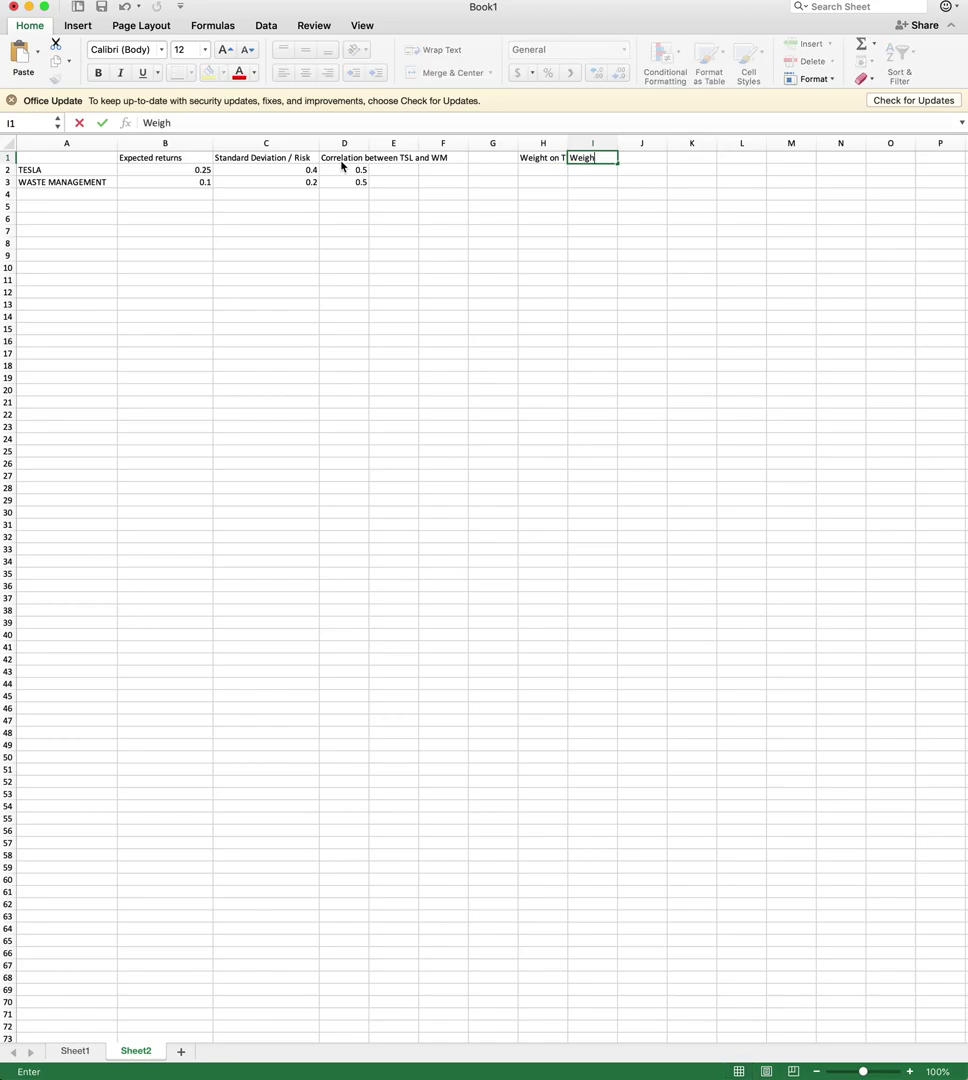
text(t on W)
text(N)
key(BackSpace)
text(M)
key(Return)
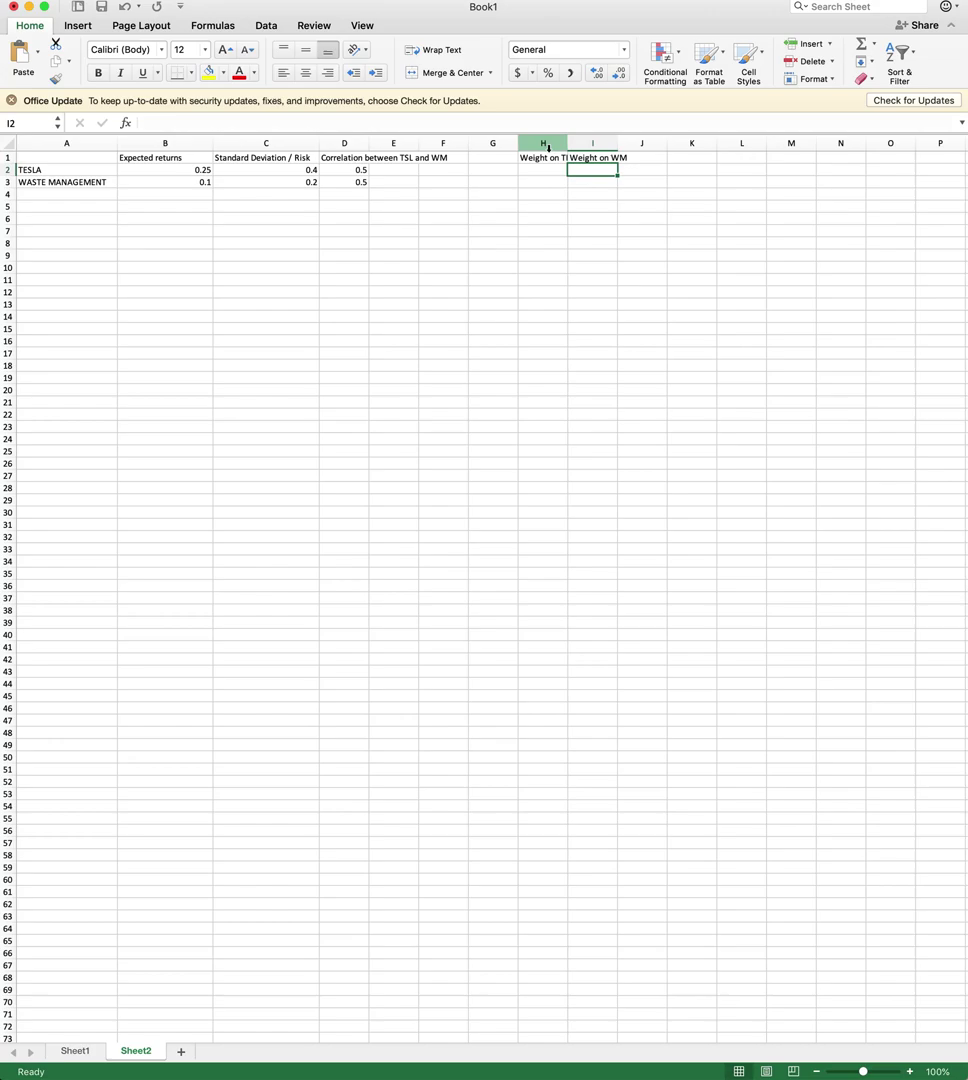
drag(568, 143, 601, 143)
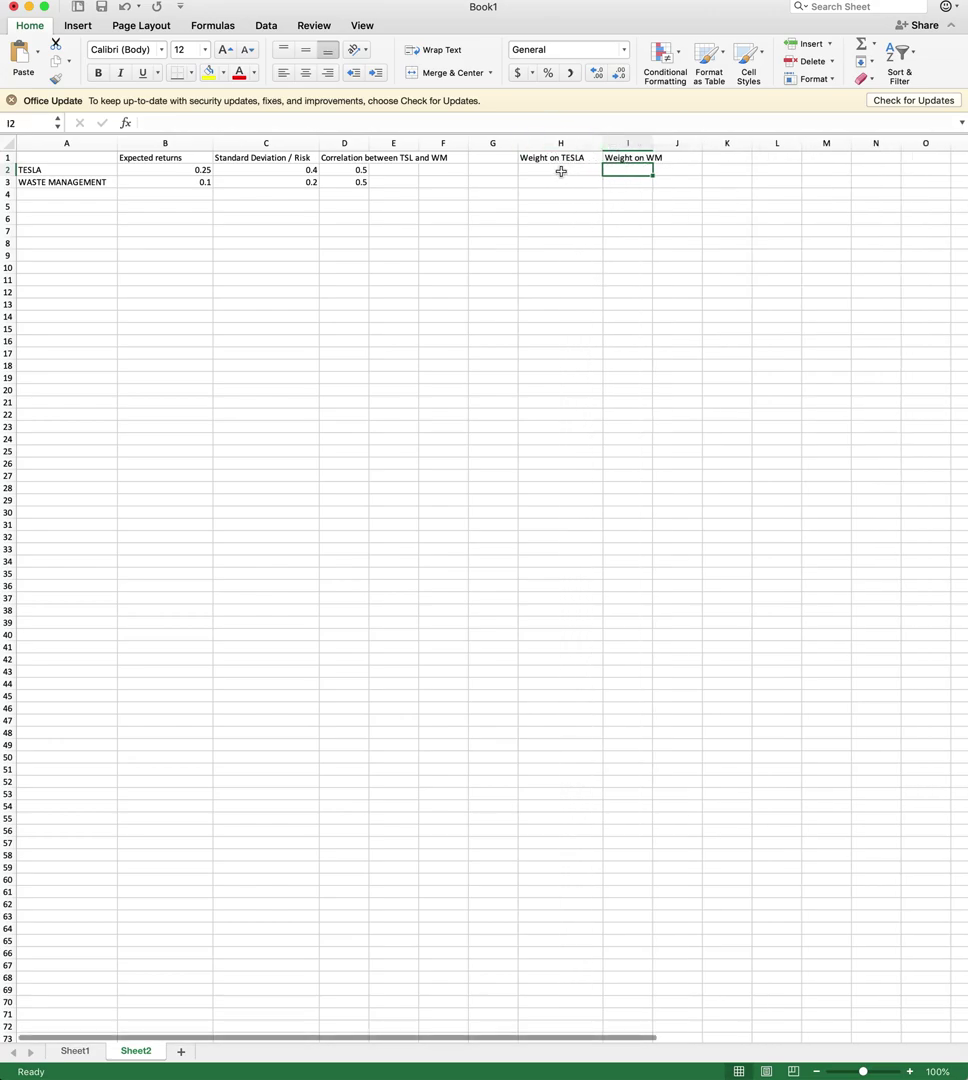
click(561, 171)
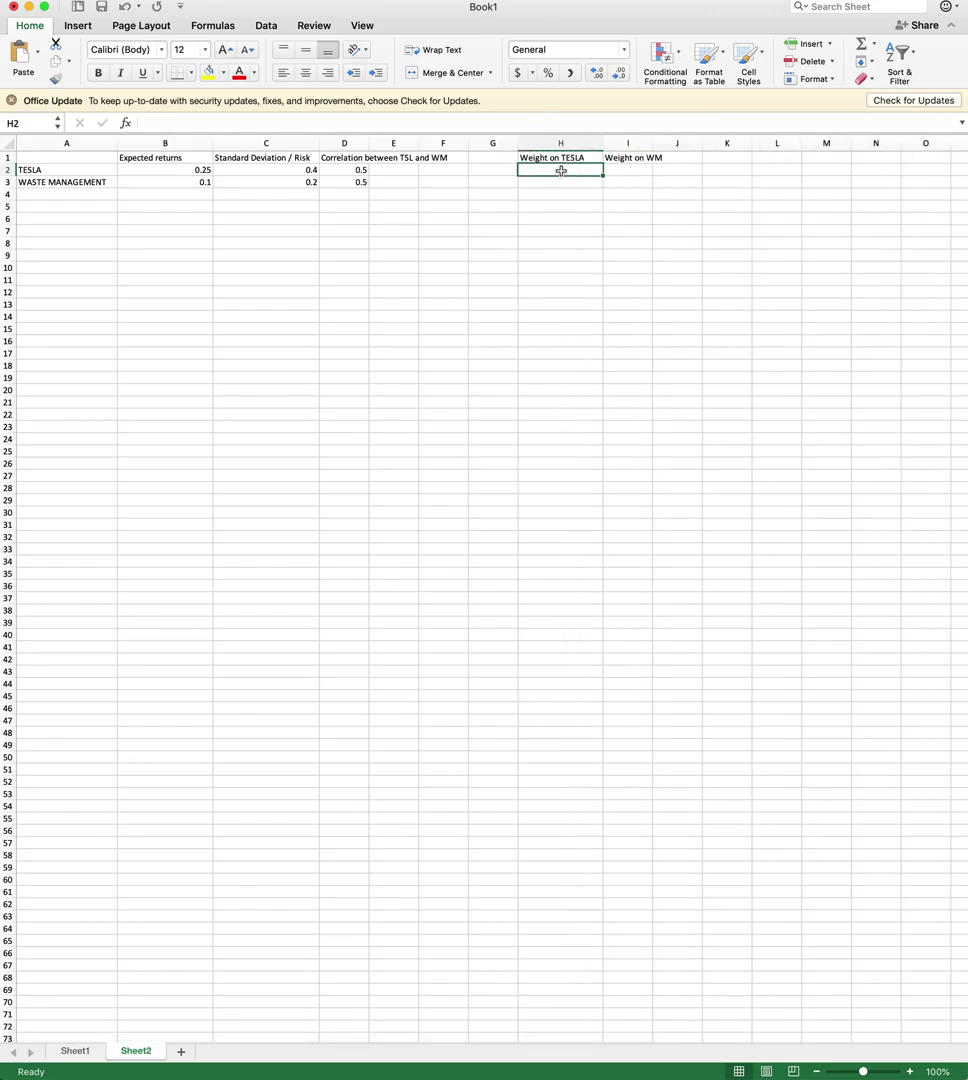
Enter -2 in H2 and -1.95 in H3 to set the 0.05 step
text(-)
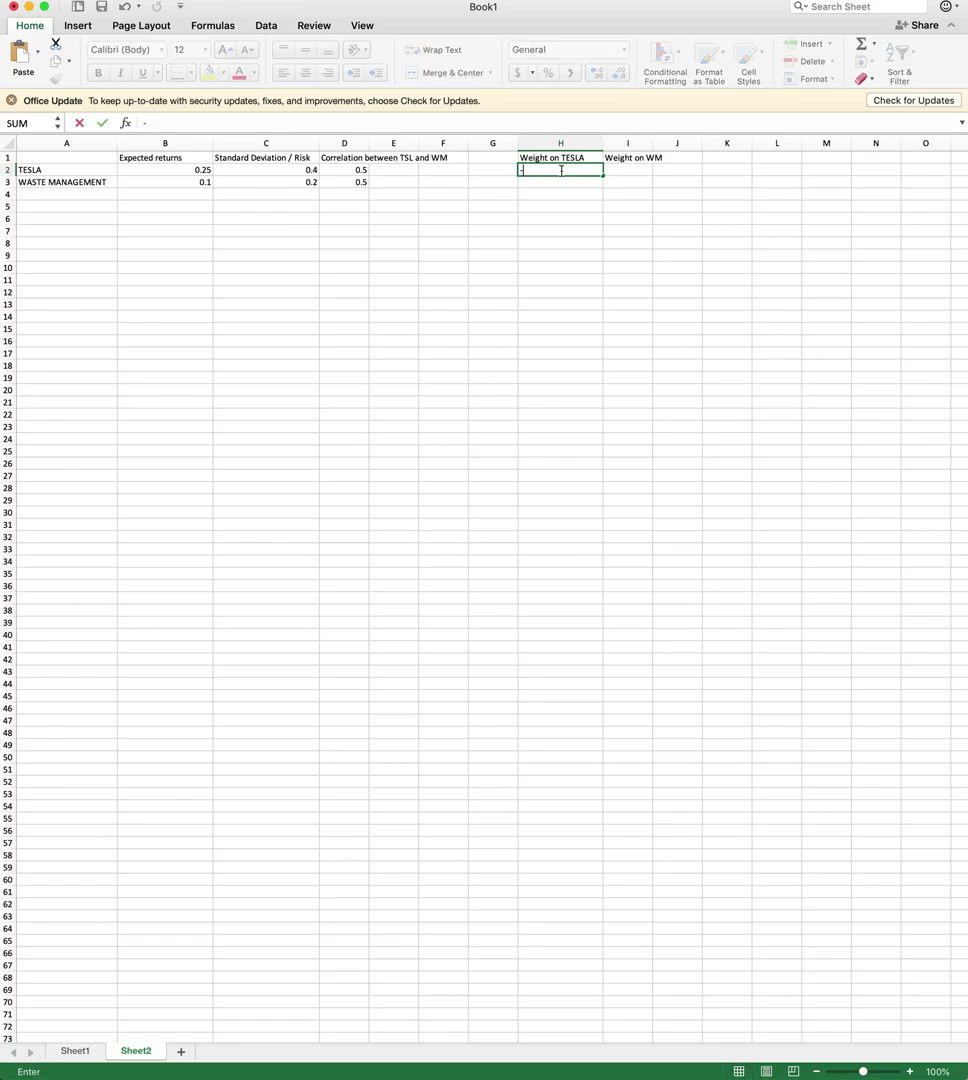
text(2)
key(Return)
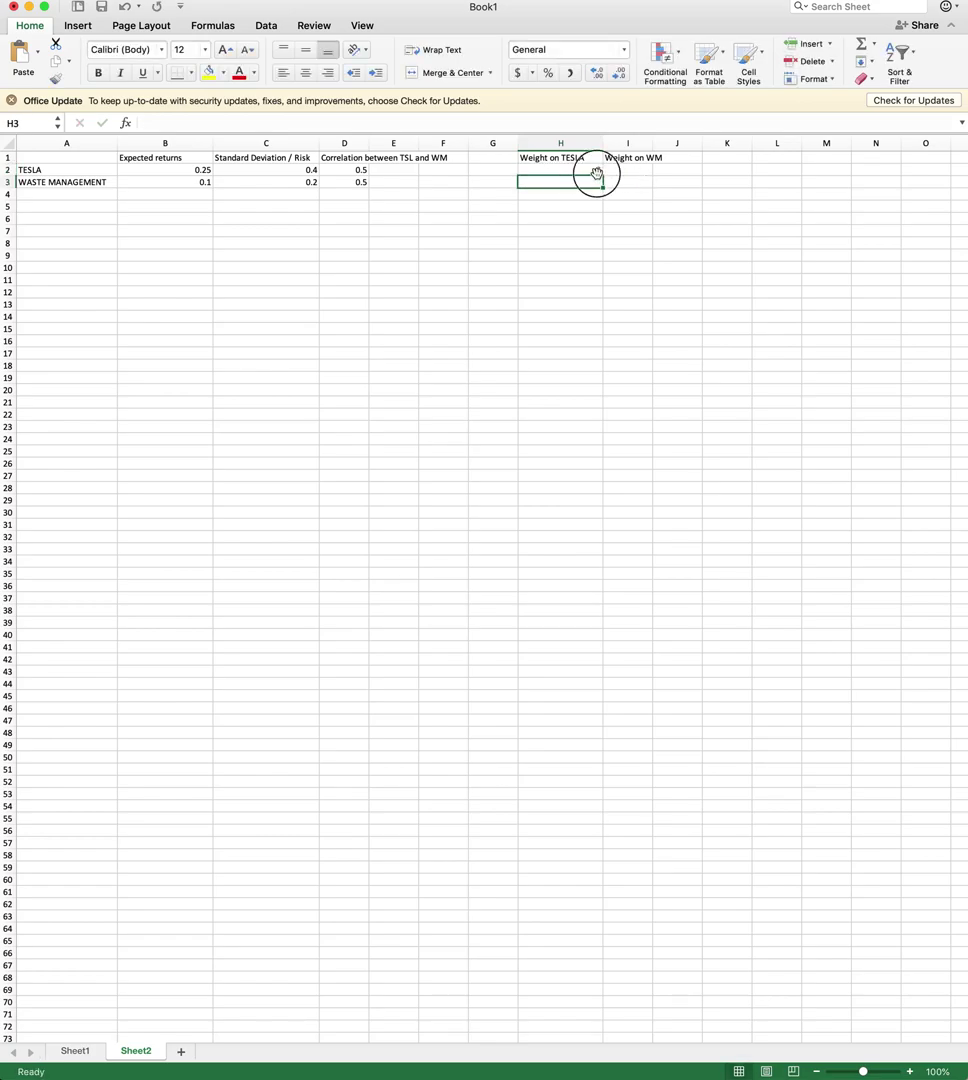
click(592, 172)
click(587, 181)
text(-1.95)
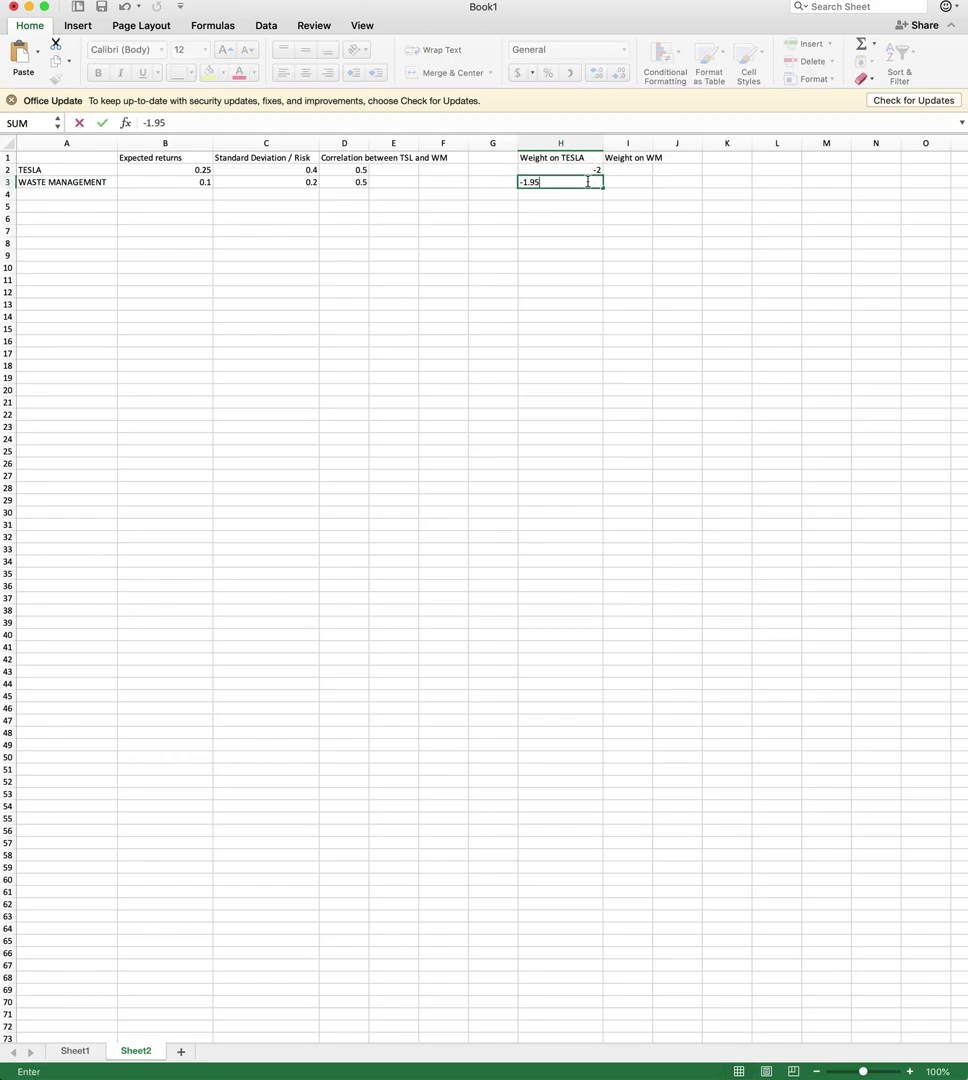
key(Return)
click(586, 170)
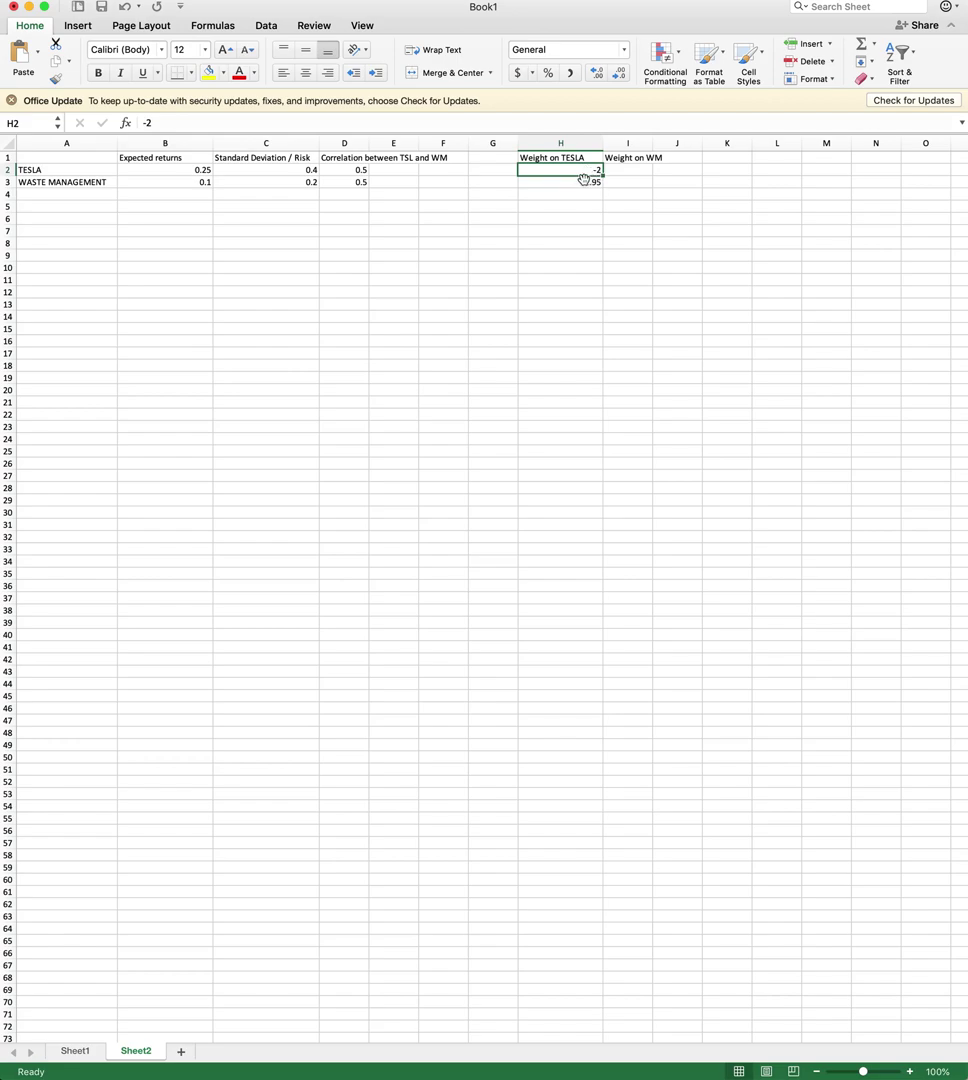
Fill the weight series down to H72, reaching 1.5, and begin a formula in I2
drag(584, 174, 602, 985)
scroll(662, 957, down, 3)
scroll(648, 855, up, 2)
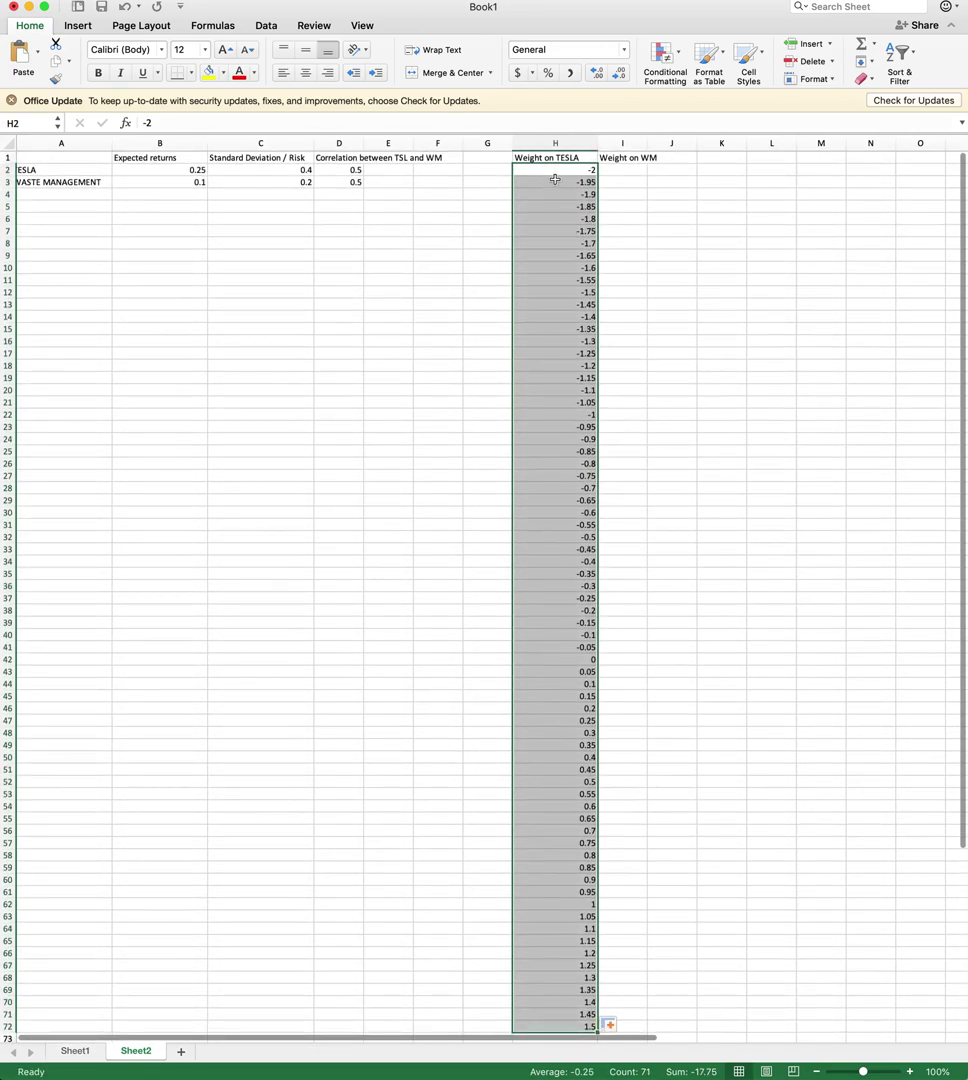
click(559, 170)
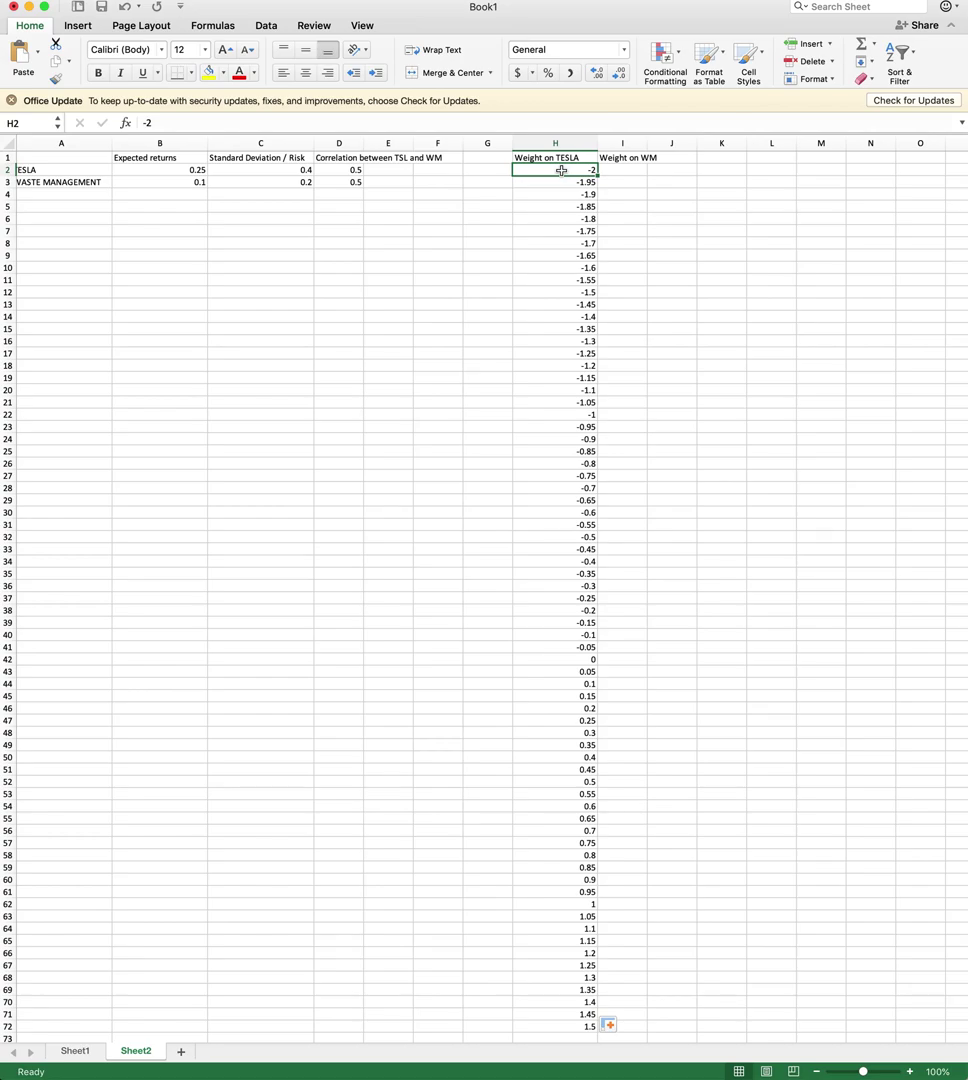
scroll(561, 170, down, 1)
scroll(561, 170, up, 1)
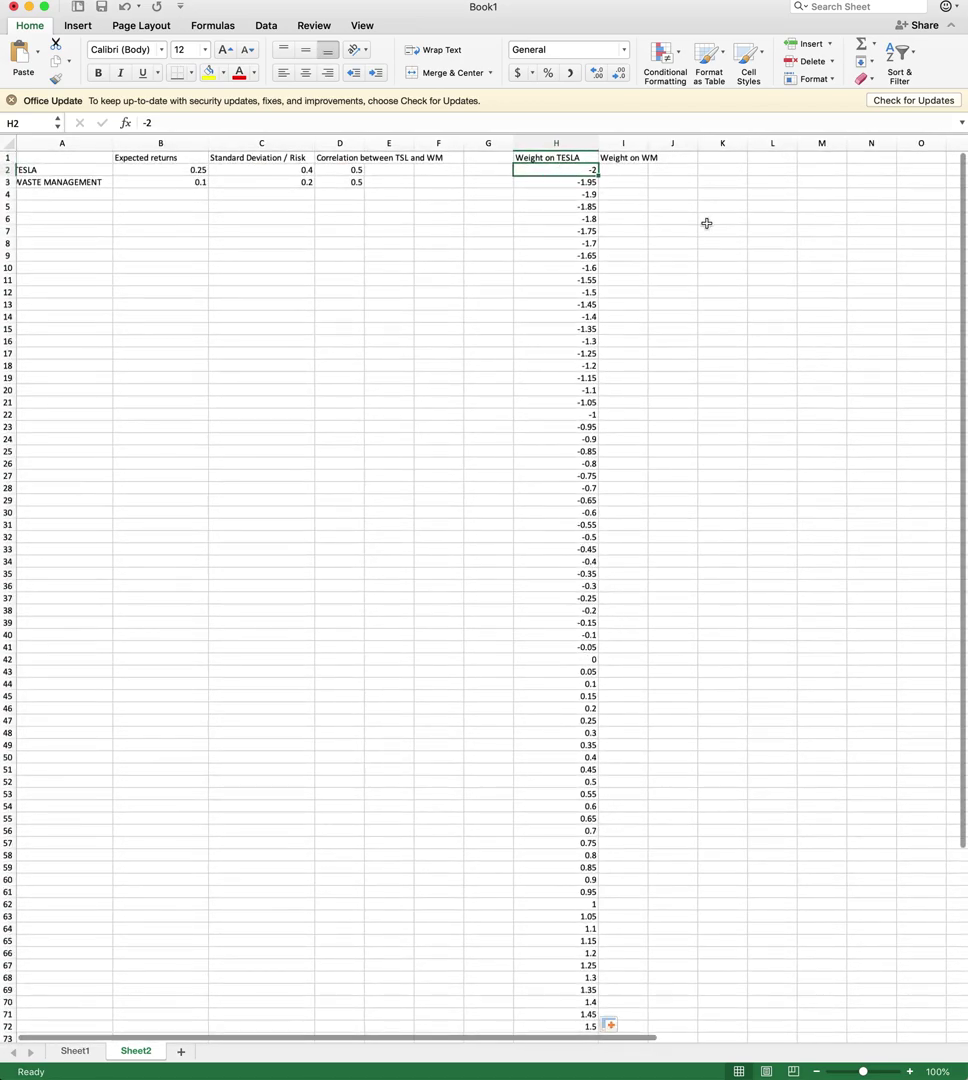
click(622, 172)
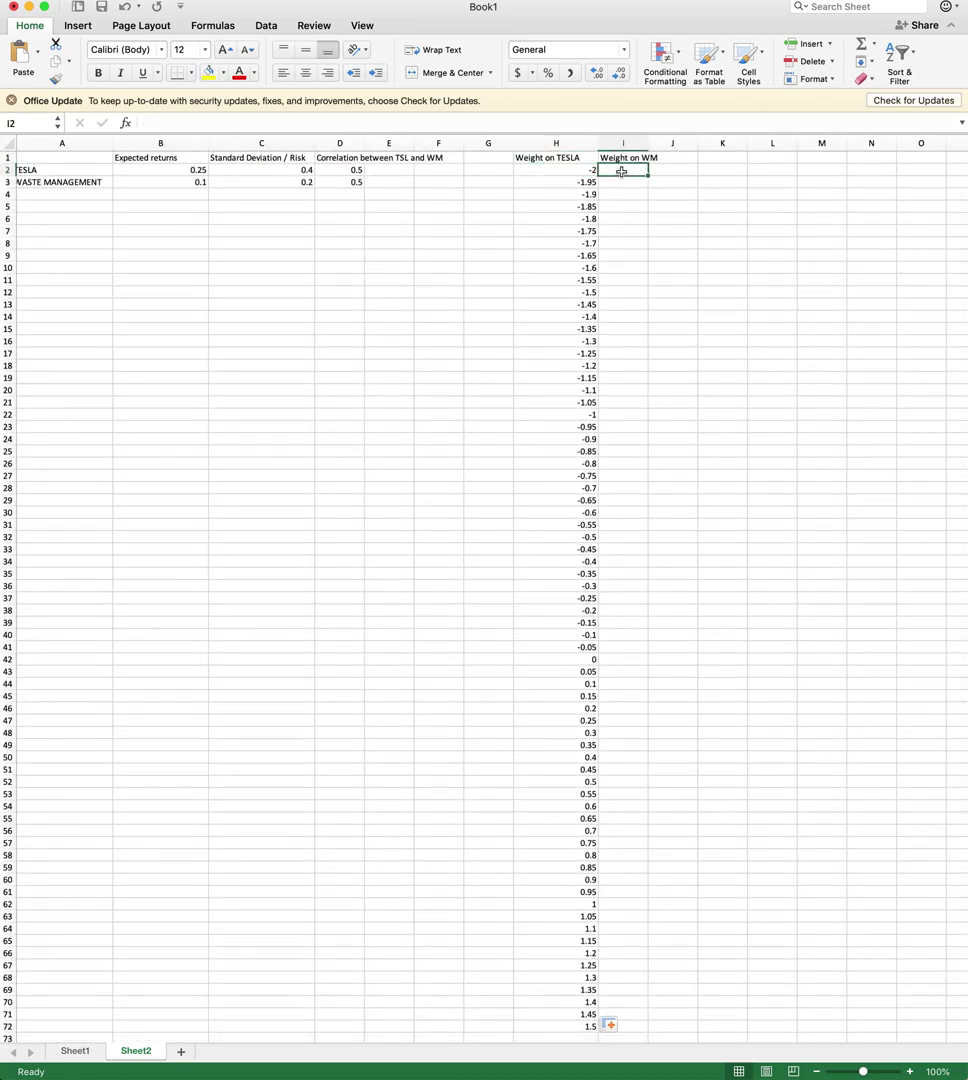
text(=)
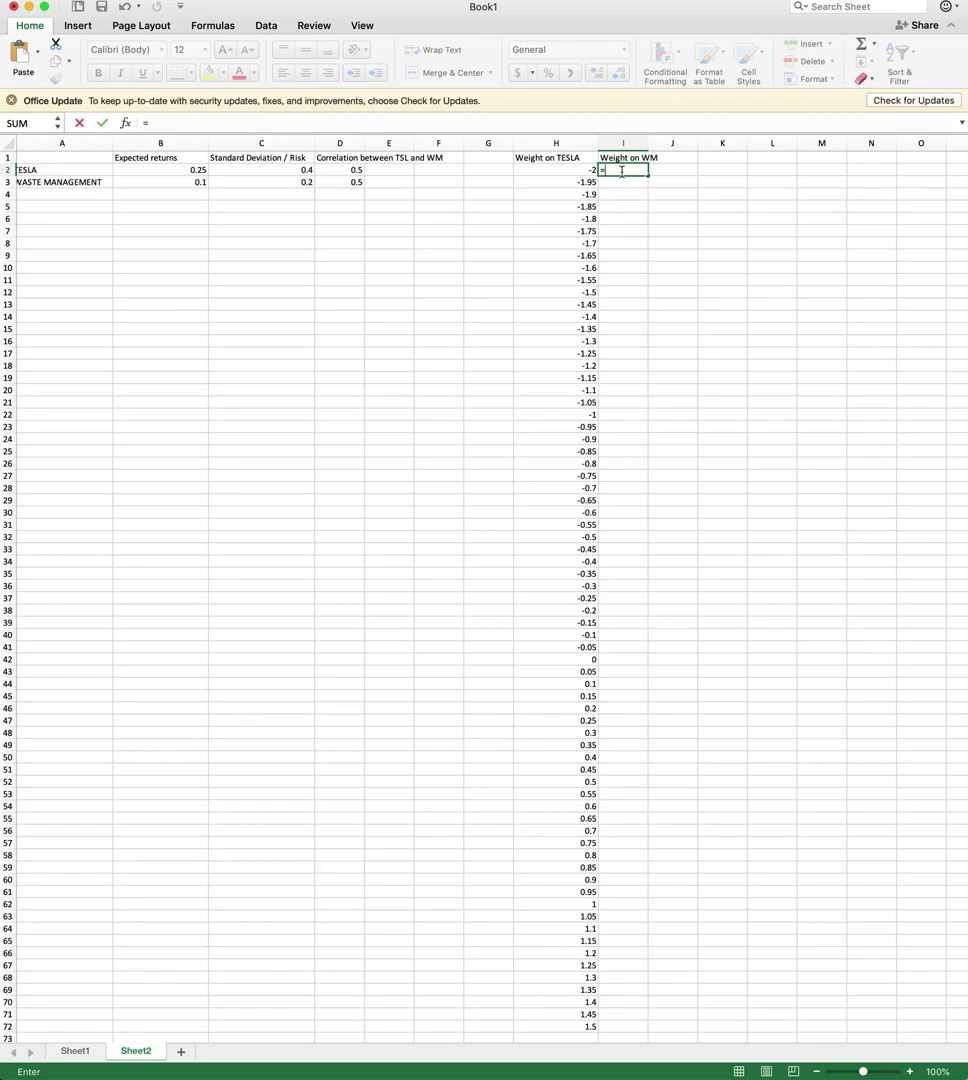
Enter =1-H2 in I2 and copy it down to I72, giving weights from 3 to -0.5
text(1-h2)
key(Return)
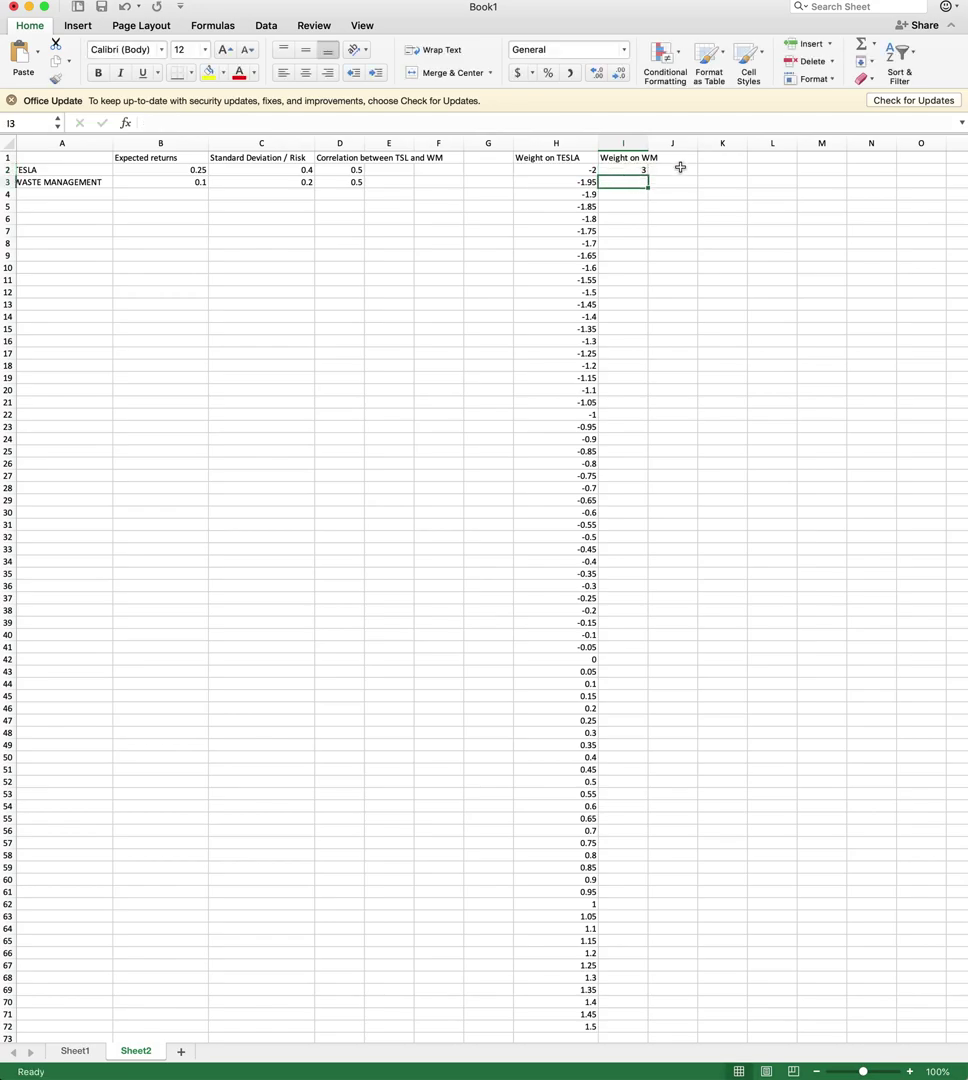
click(629, 171)
drag(646, 176, 630, 482)
scroll(653, 540, up, 15)
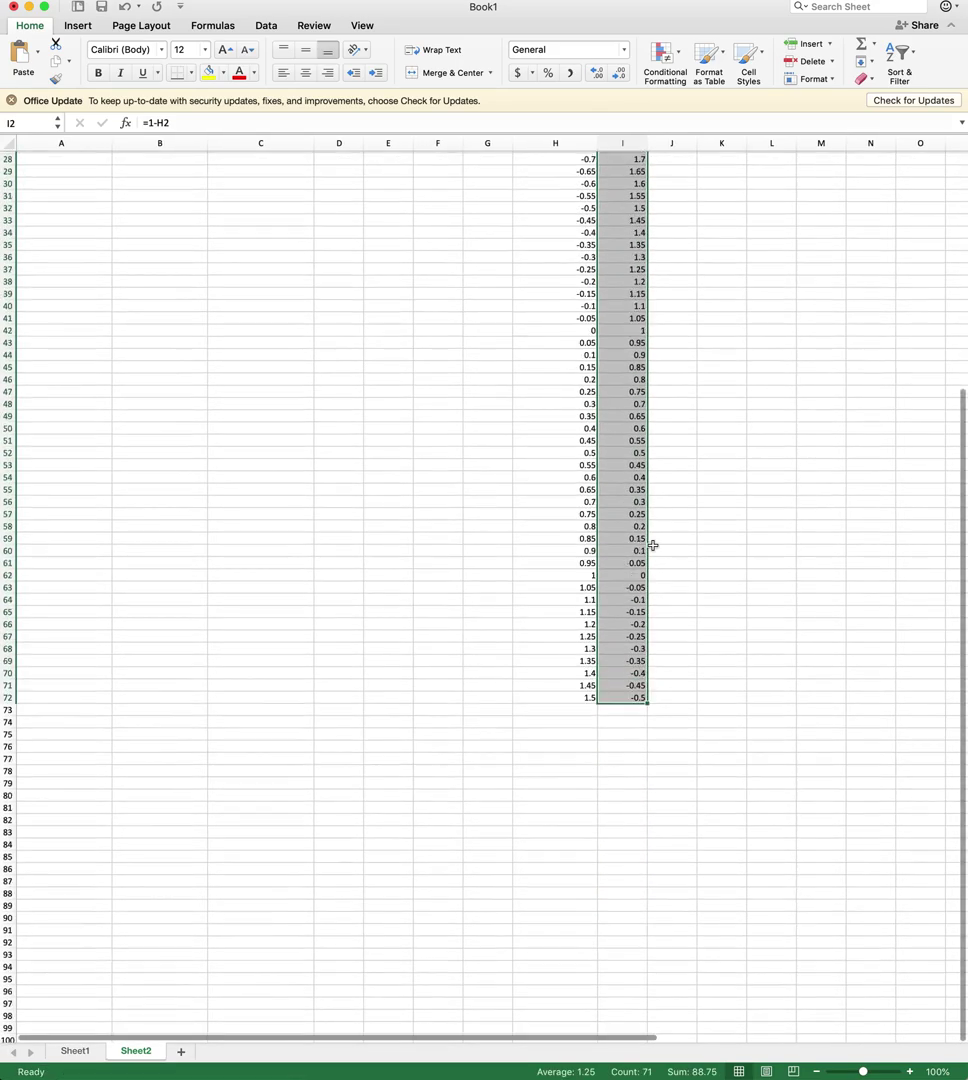
scroll(650, 540, right, 1)
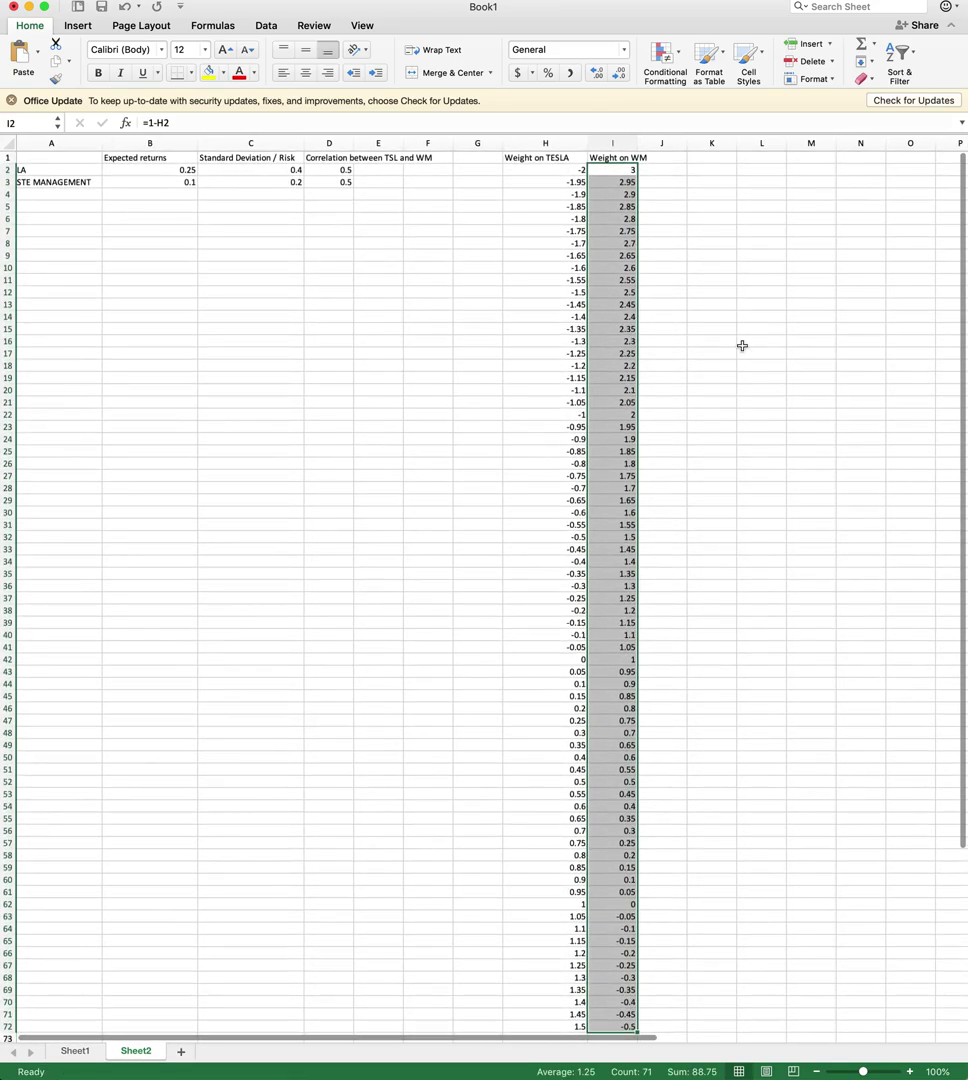
Head K1 'Expected Return on portfolio' and widen column K to fit
click(706, 160)
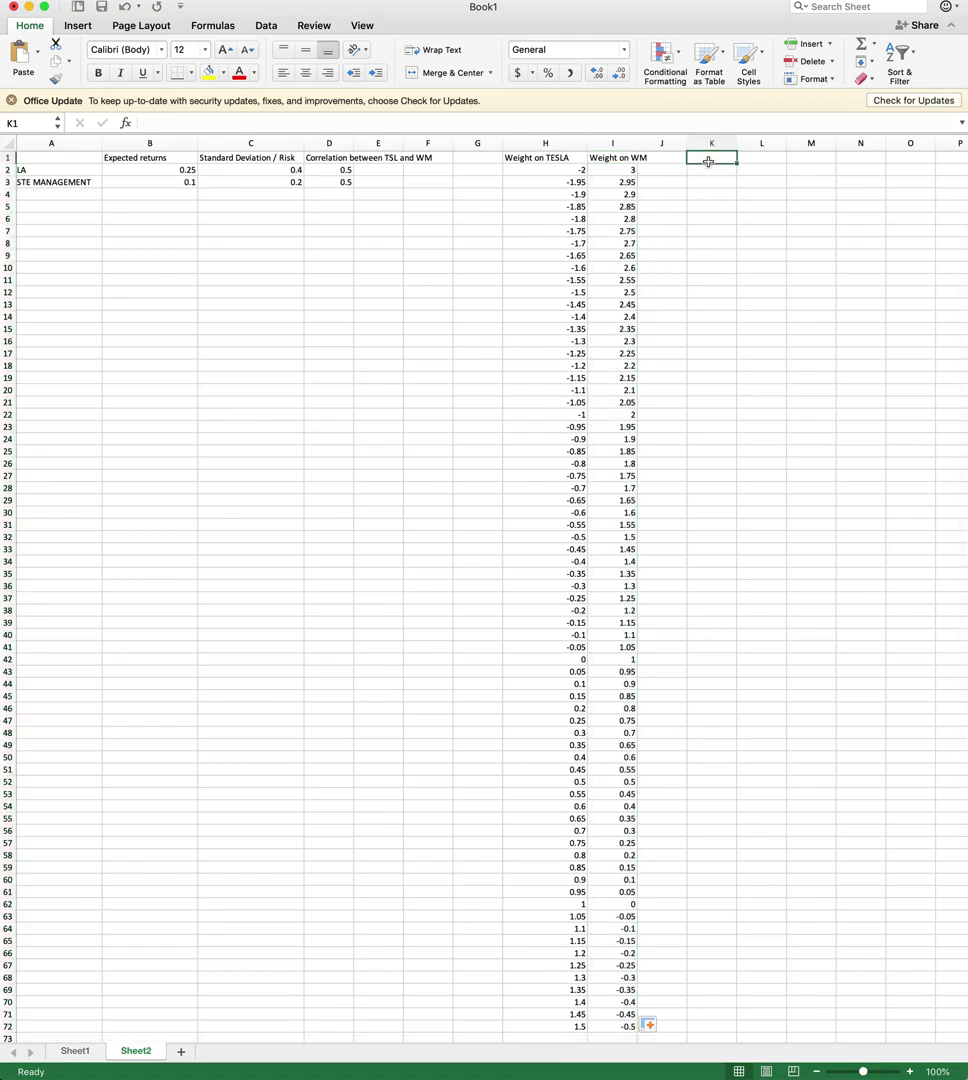
text(Expe)
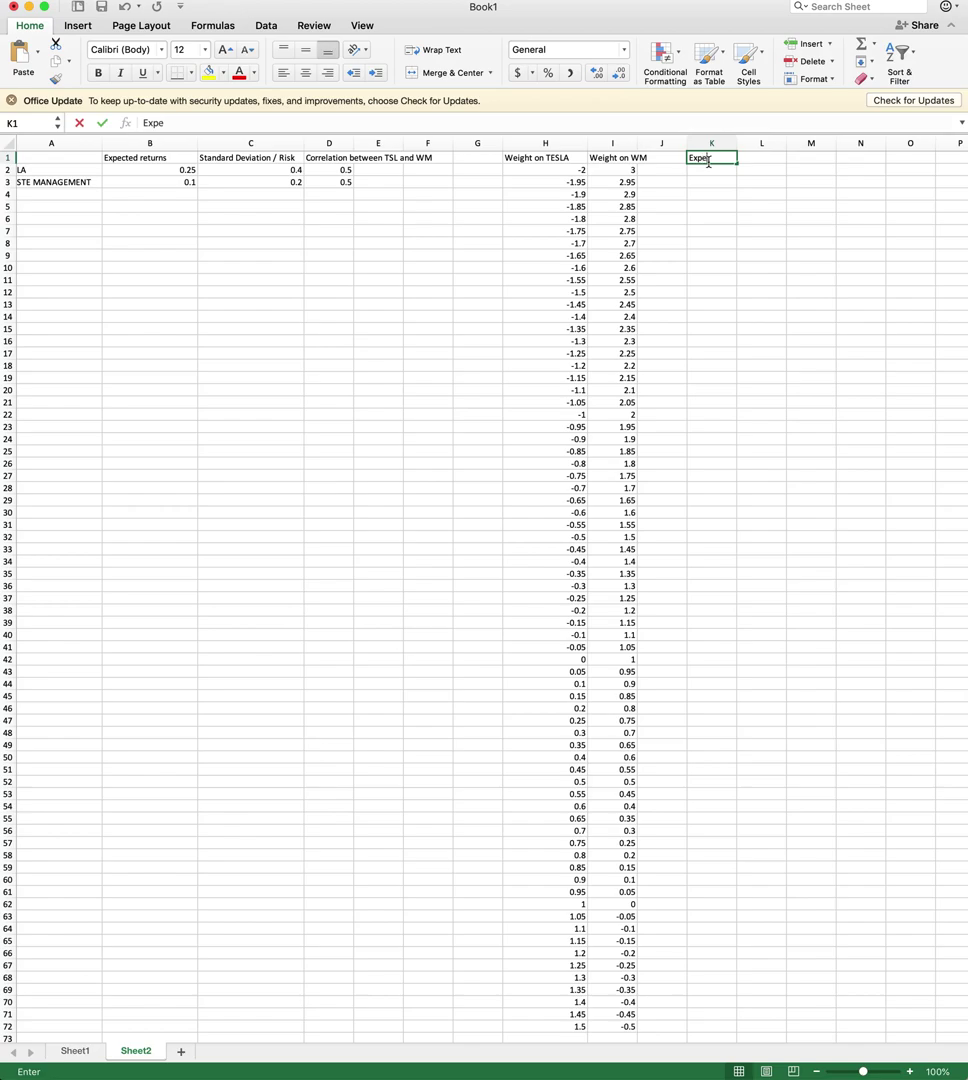
text(cted Return)
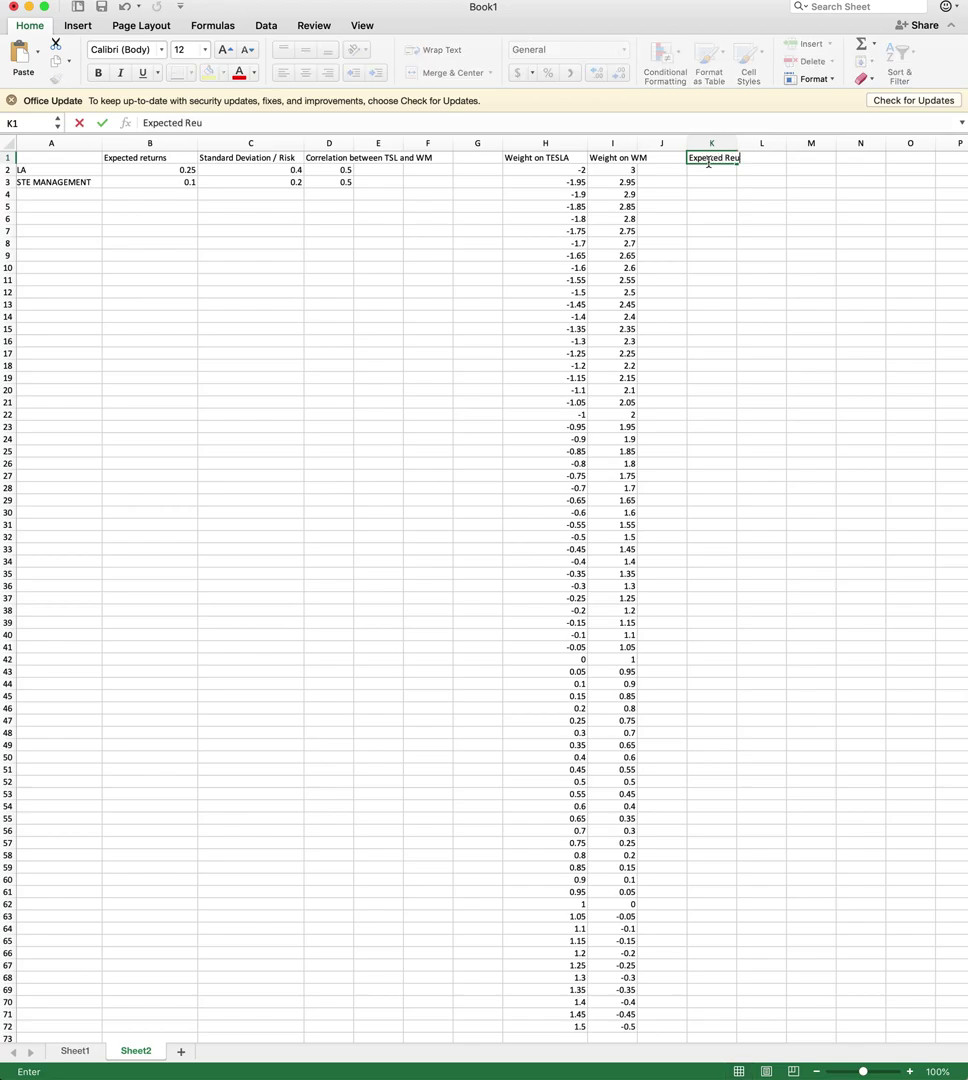
text( on portfolio)
click(745, 157)
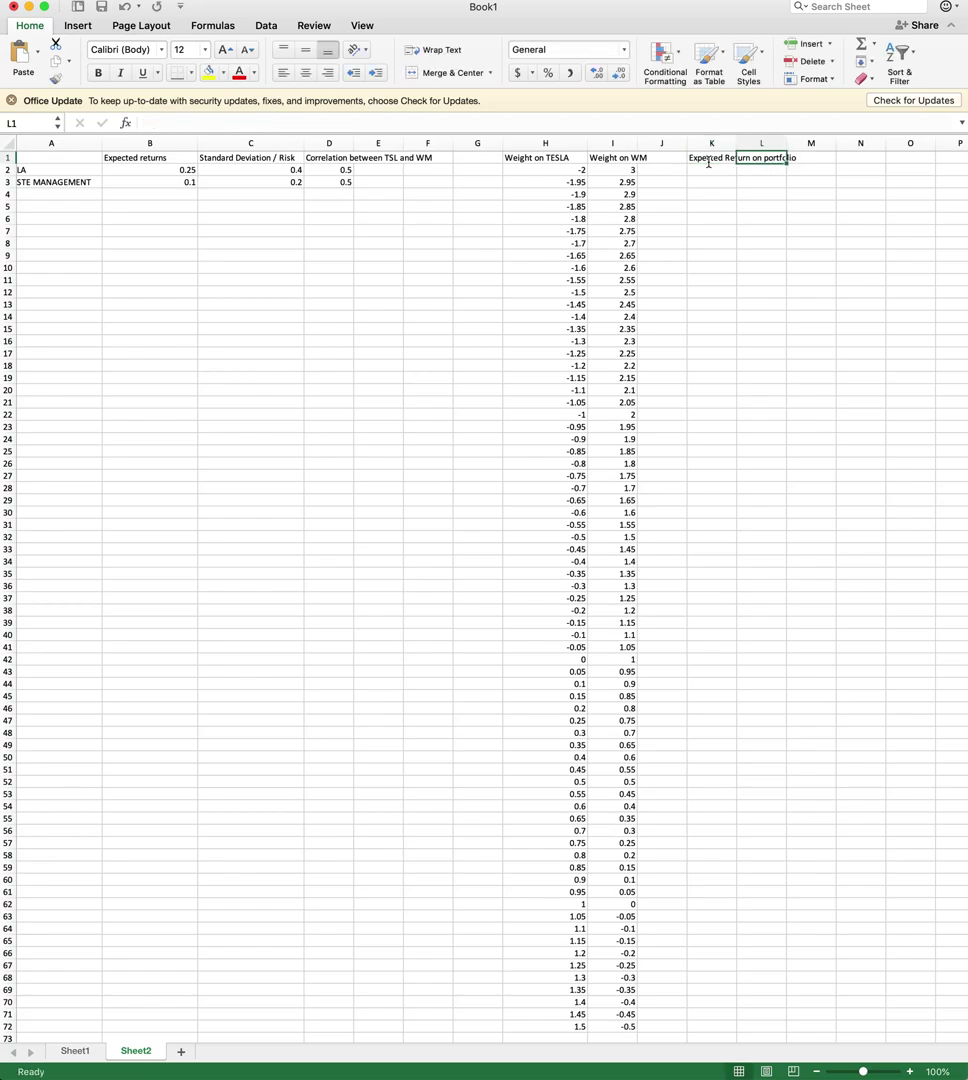
drag(745, 147, 802, 143)
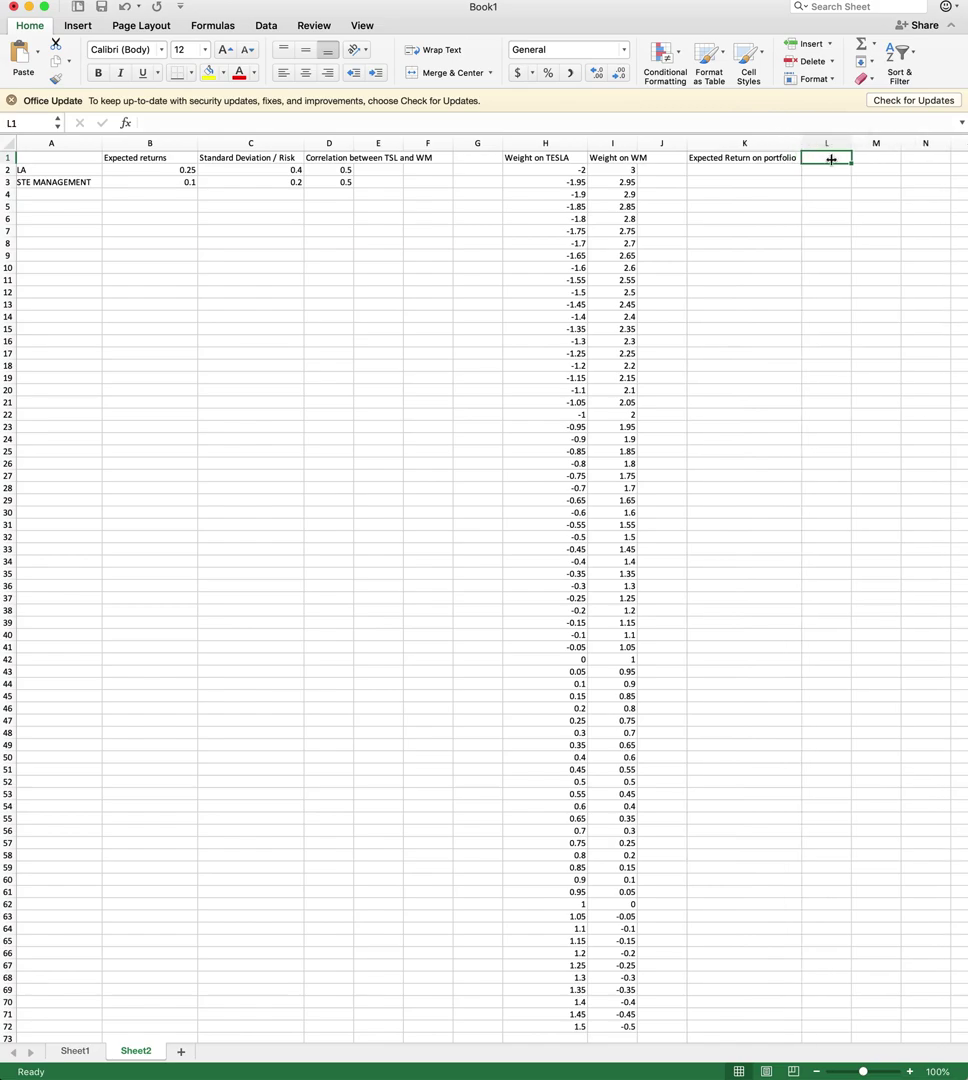
Head L1 'Variance of Portfolio' and widen column L to fit
text(Variance)
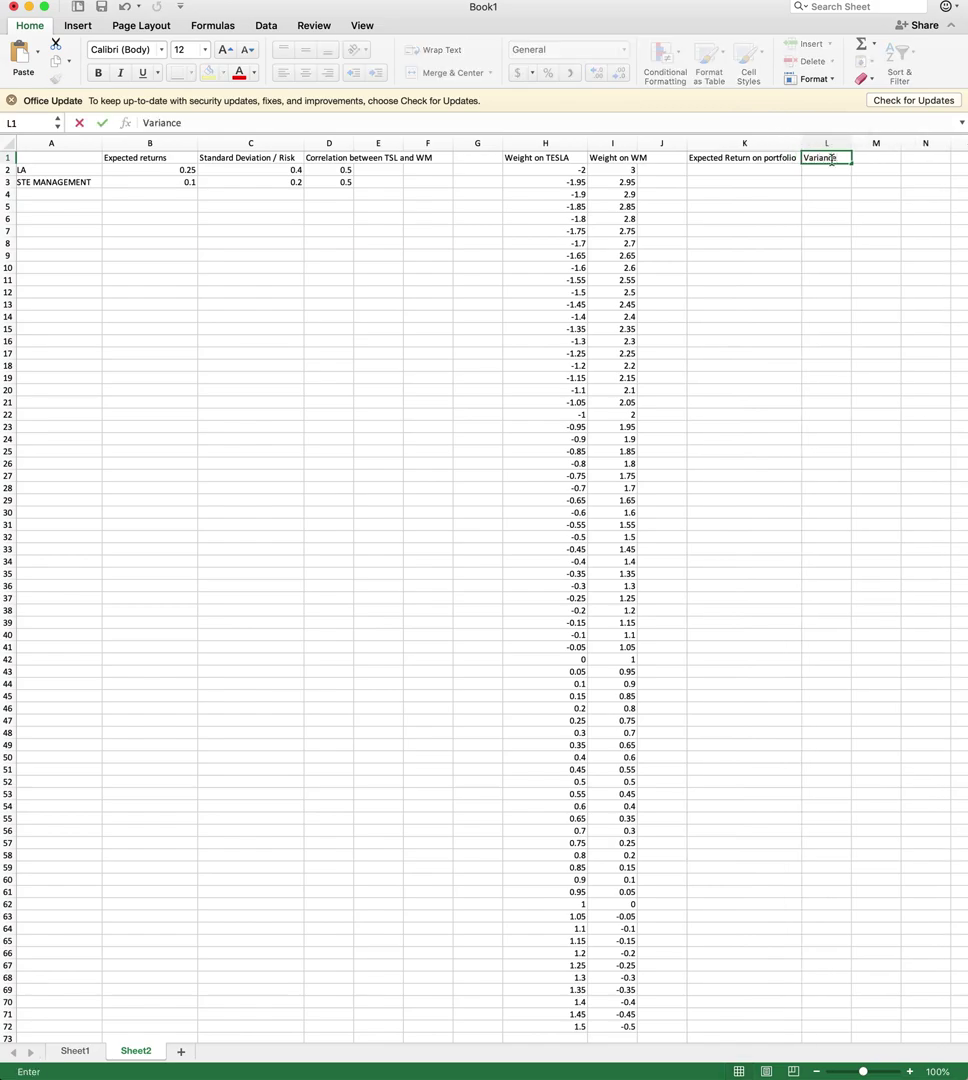
text( ofPor)
key(BackSpace)
key(BackSpace)
key(BackSpace)
text(Portfolio)
key(Return)
drag(852, 147, 885, 147)
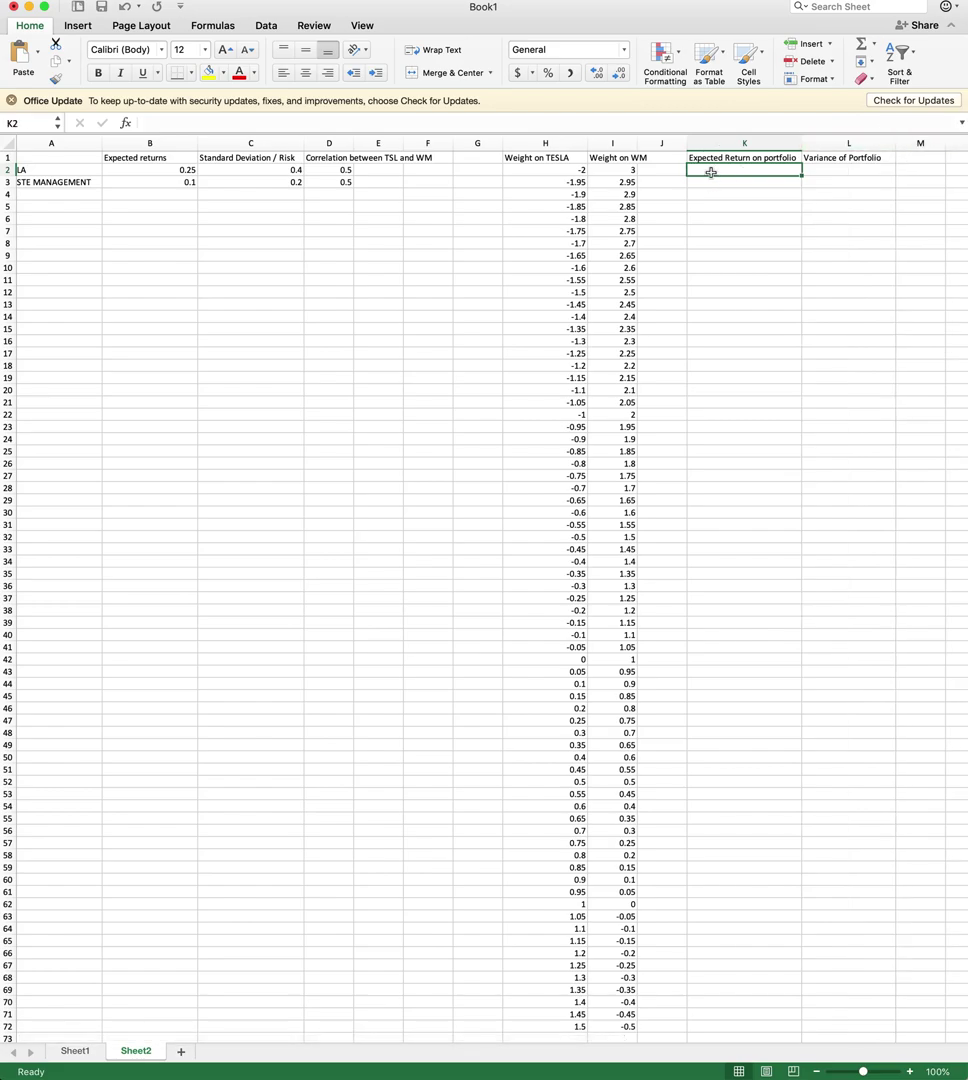
Enter =H2*$B$2+I2*$B$3 in K2 and fill it down to K72, spanning -0.2 to 0.325
text(=)
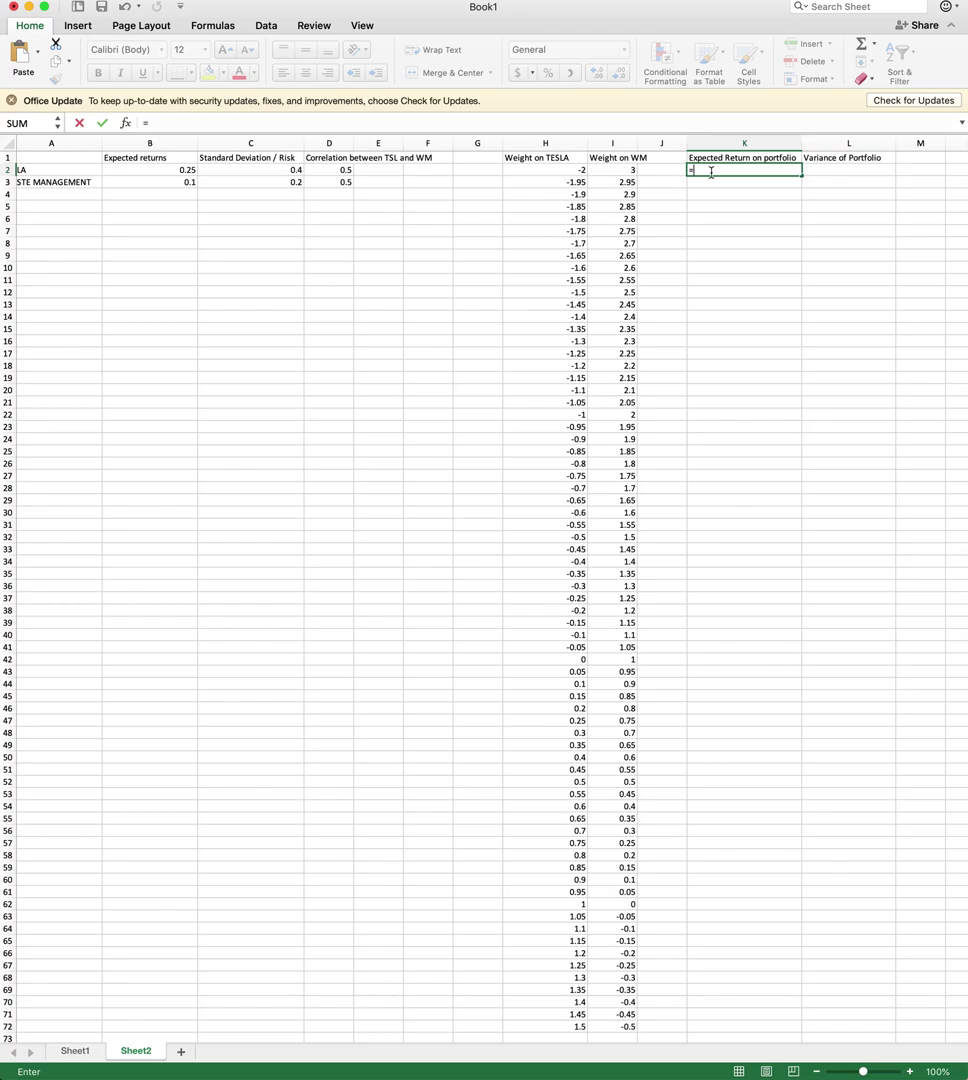
text(h2)
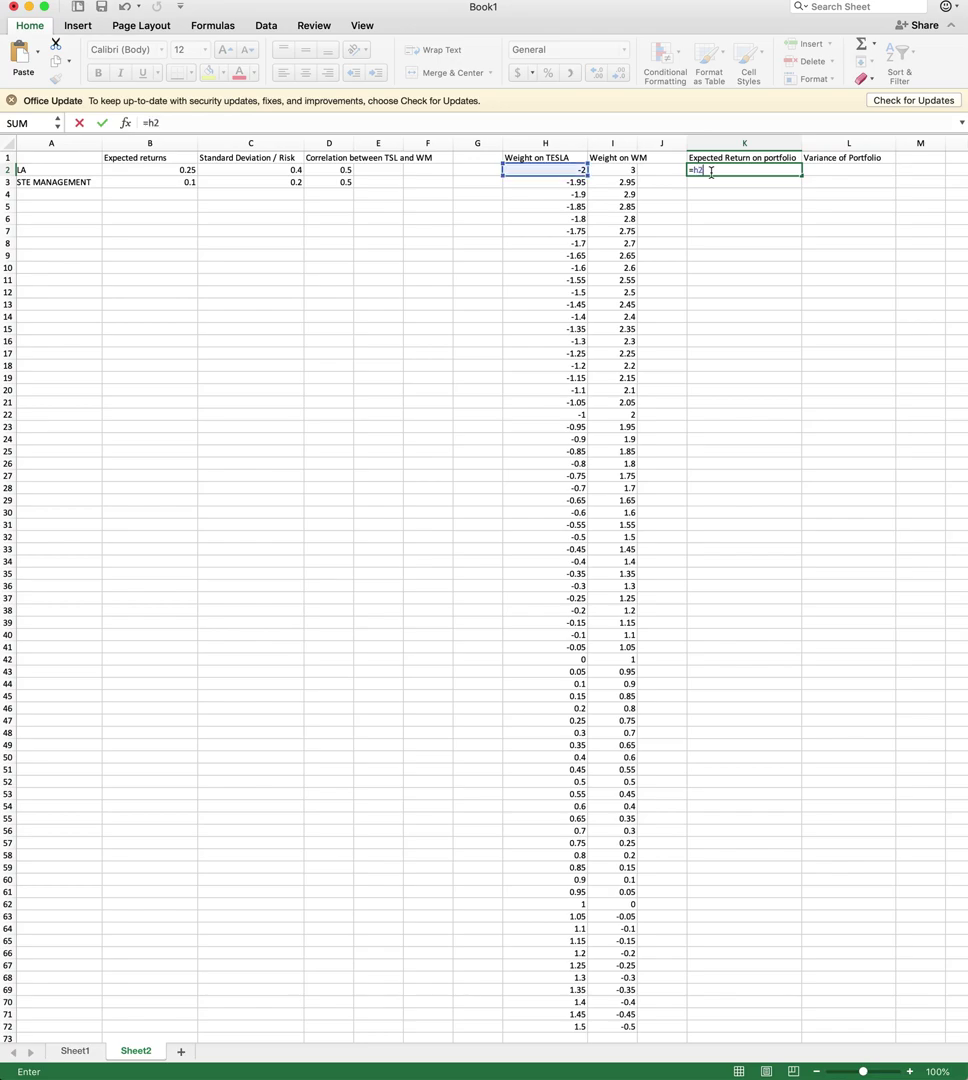
text(*)
text($b$2)
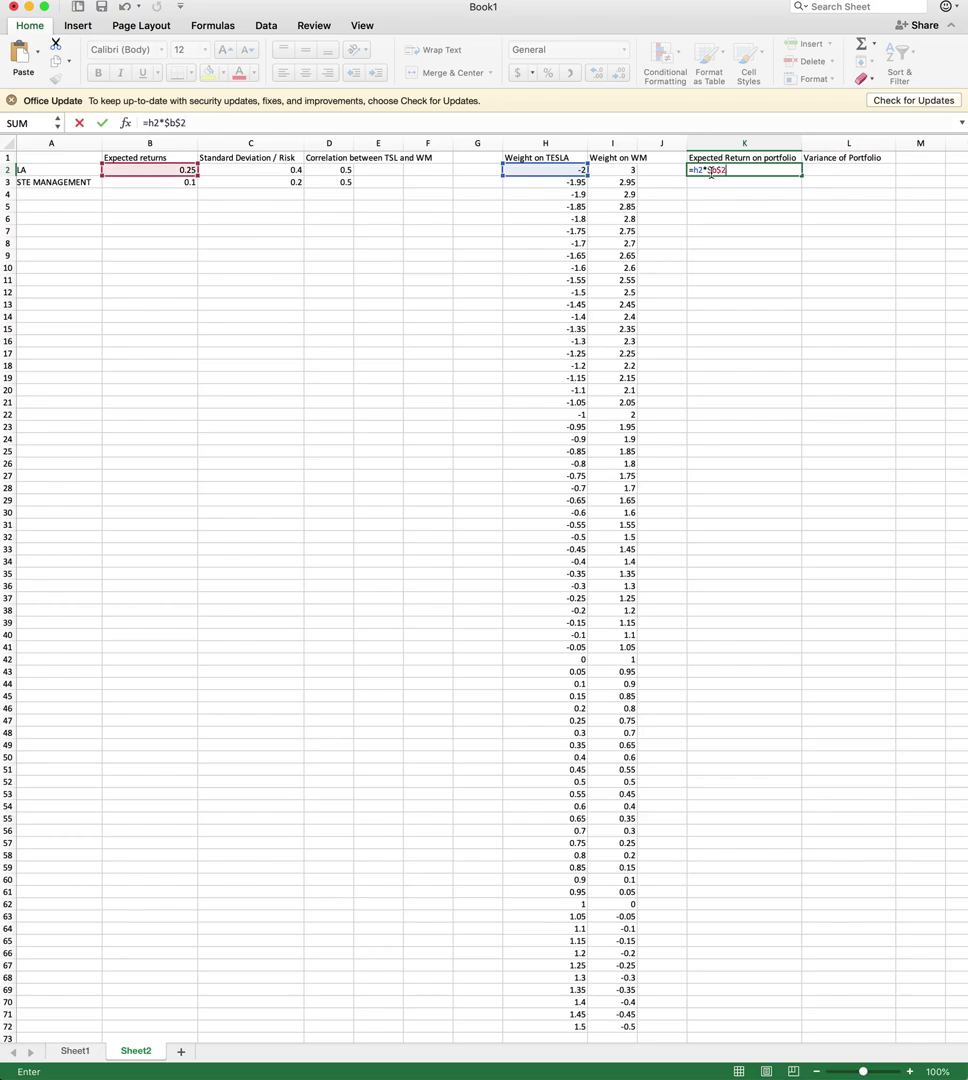
text(+)
text(i2)
text(*)
text($b)
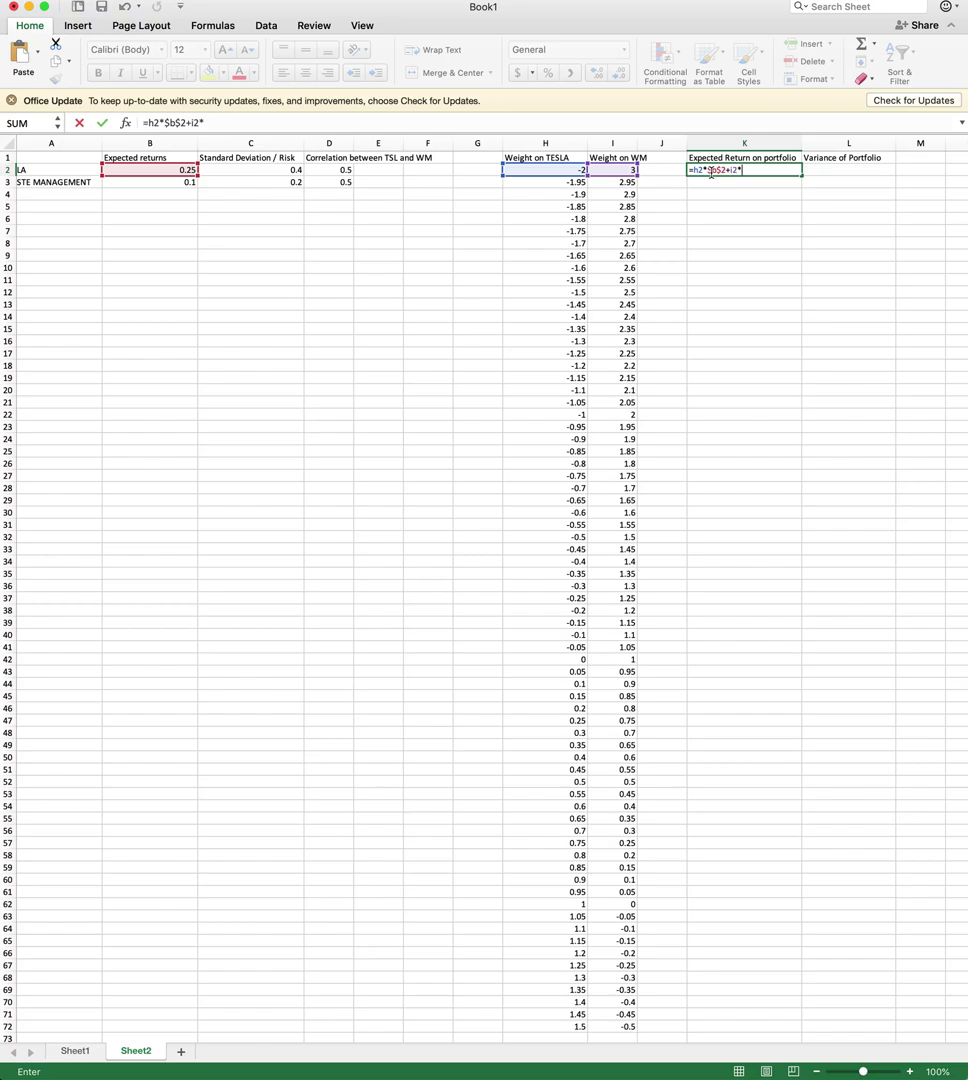
text($3)
key(Return)
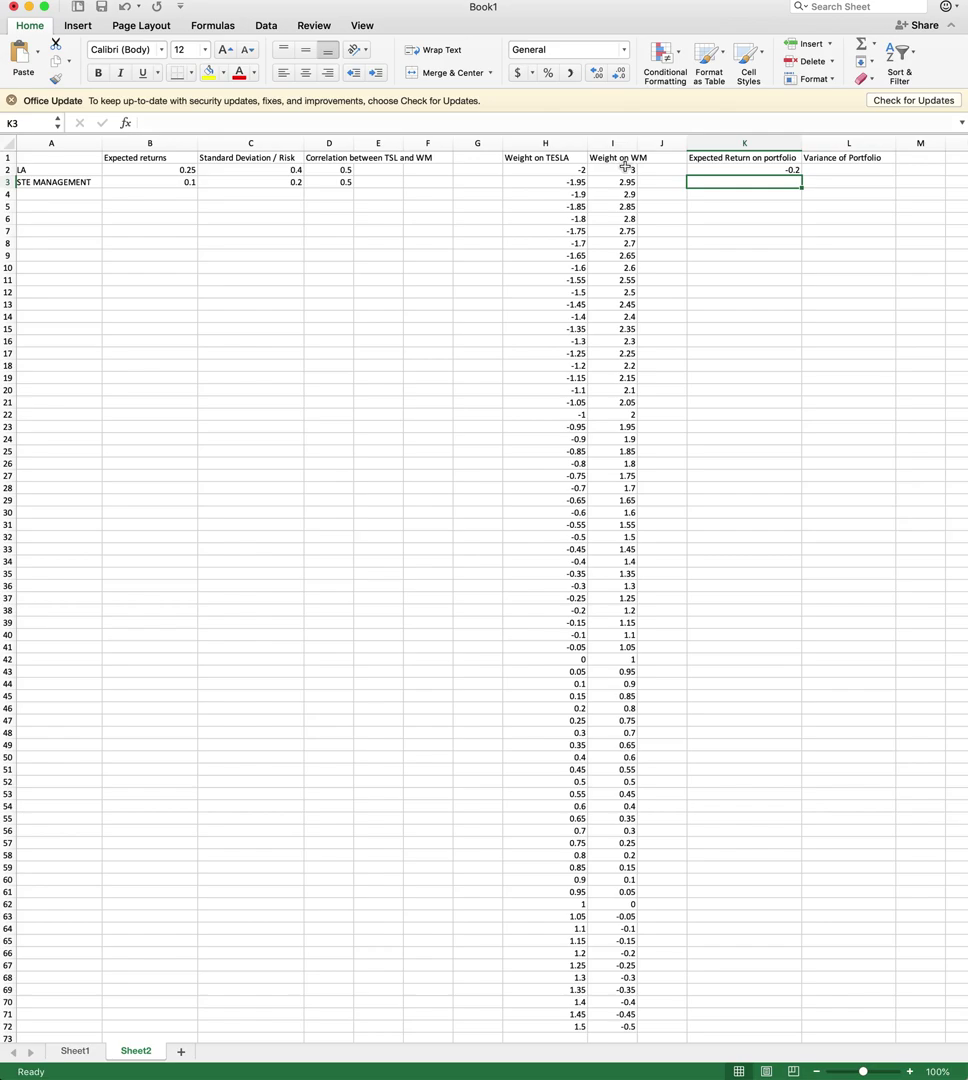
click(756, 170)
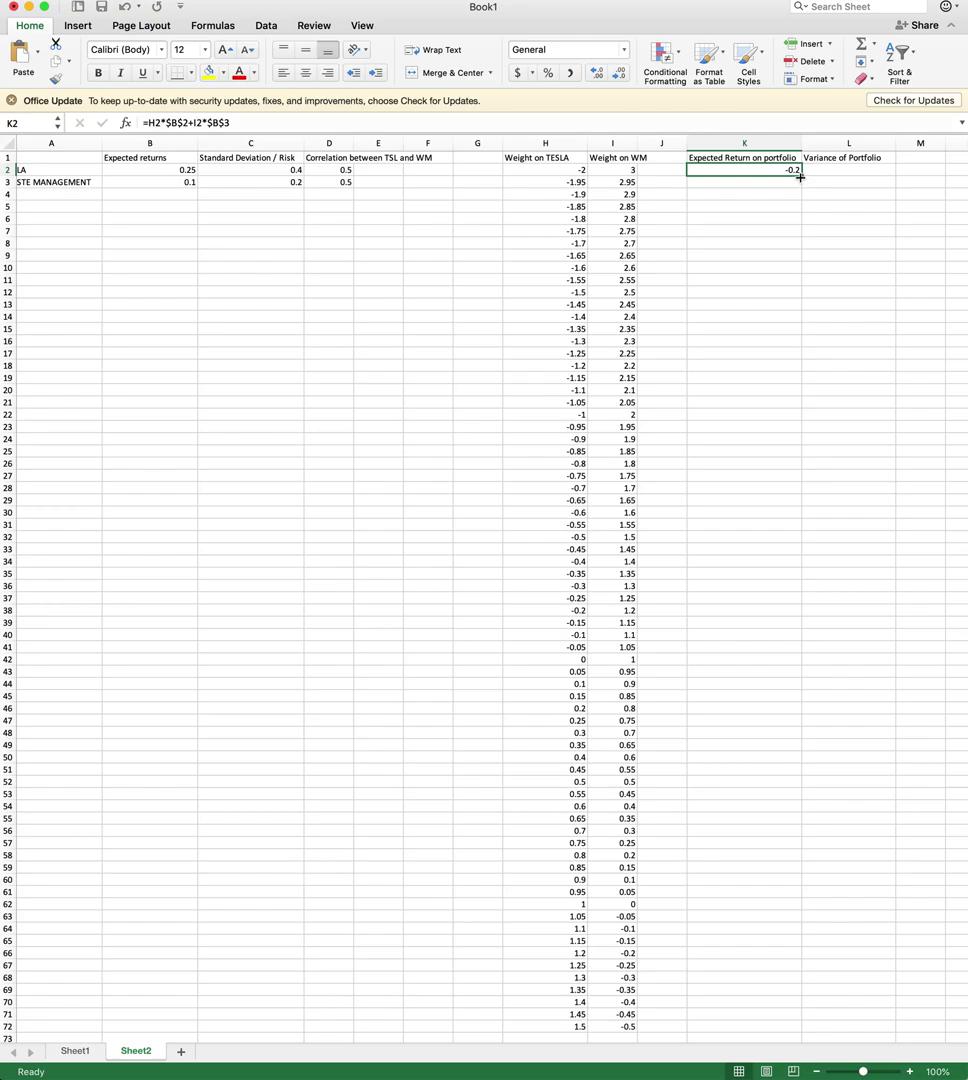
drag(799, 177, 727, 1031)
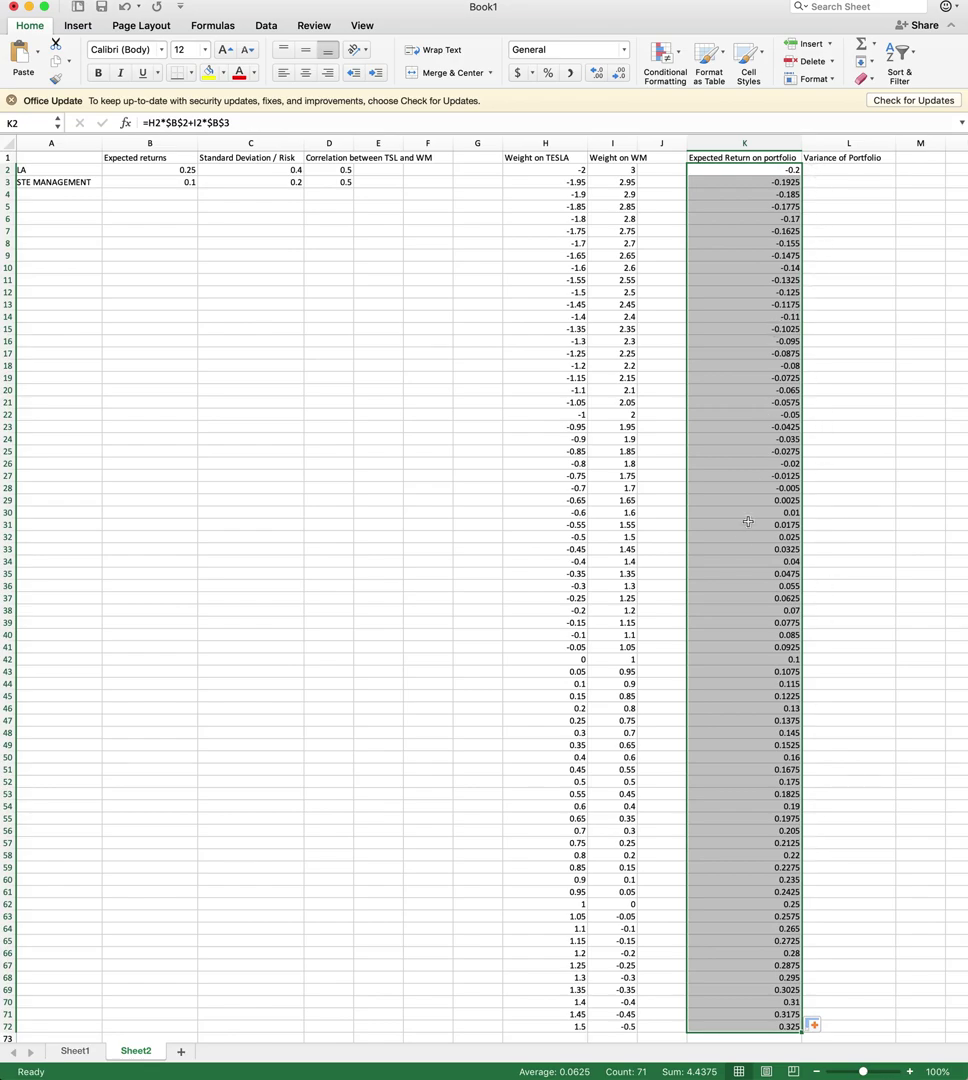
scroll(835, 205, right, 1)
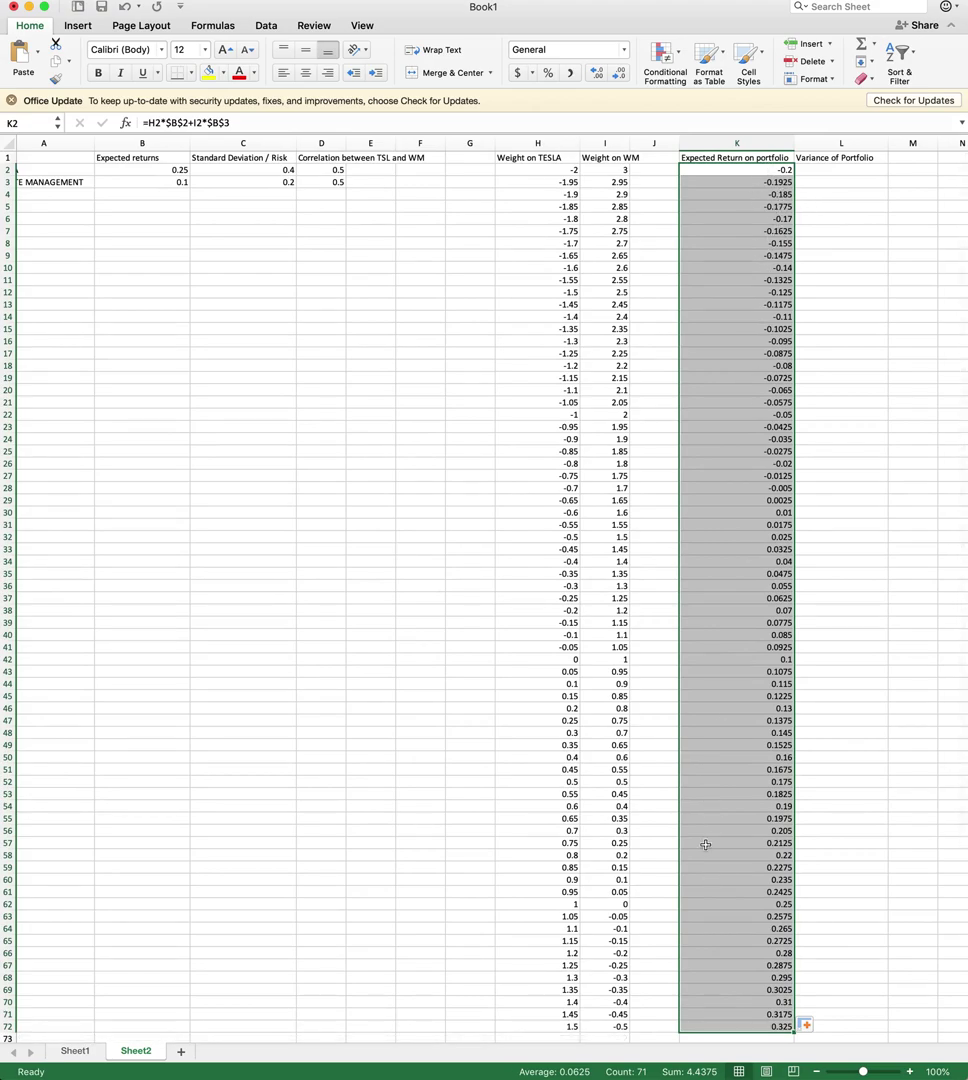
scroll(738, 405, right, 1)
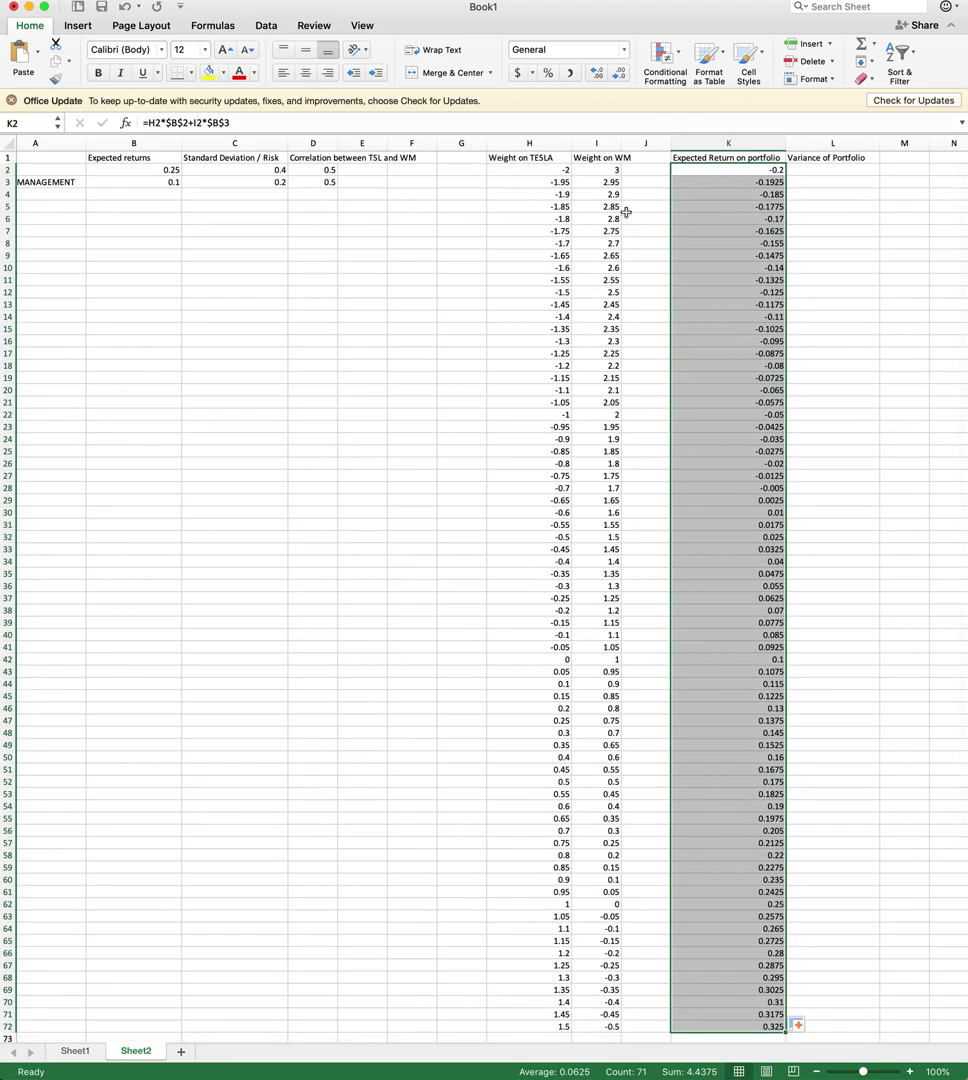
click(596, 254)
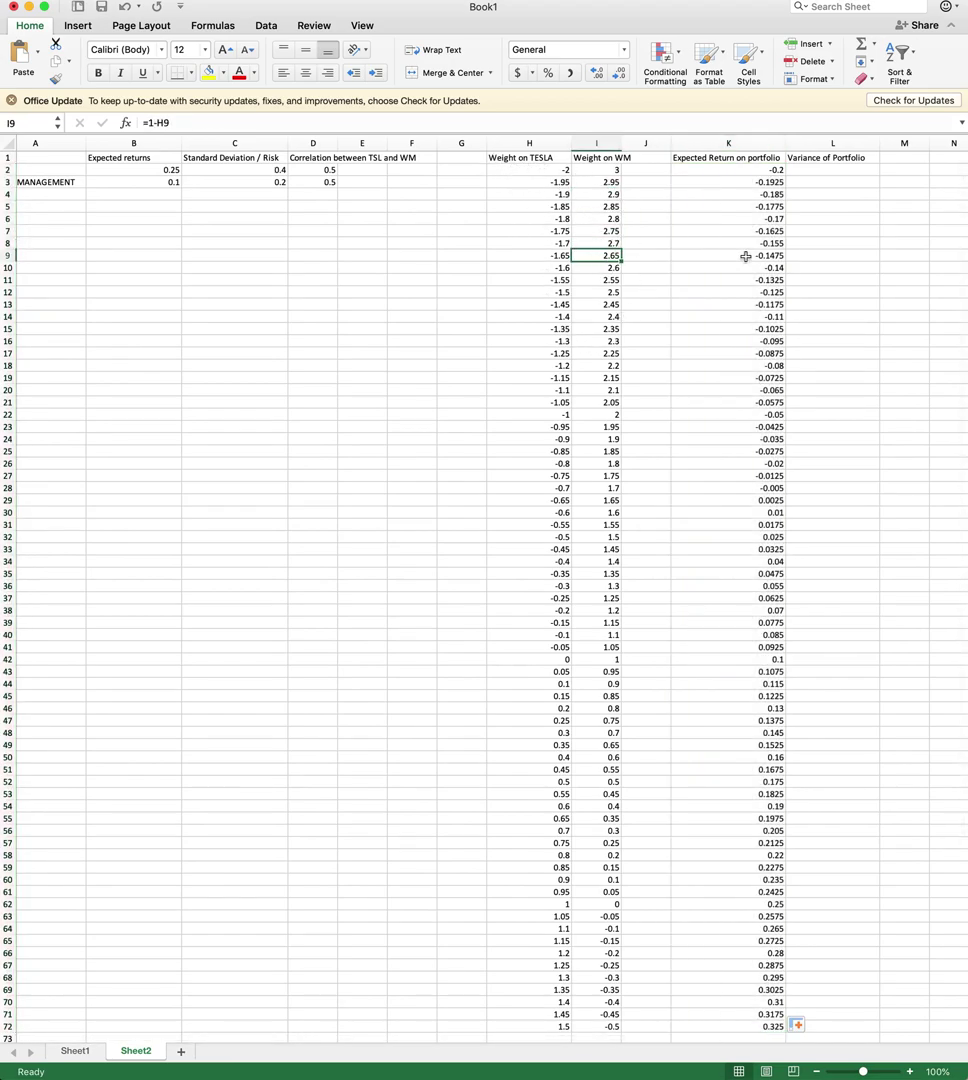
Begin the L2 variance formula as =h2^2*$c$2^2+i2^2*$c$3^2+2*$d$2 in the formula bar
click(814, 170)
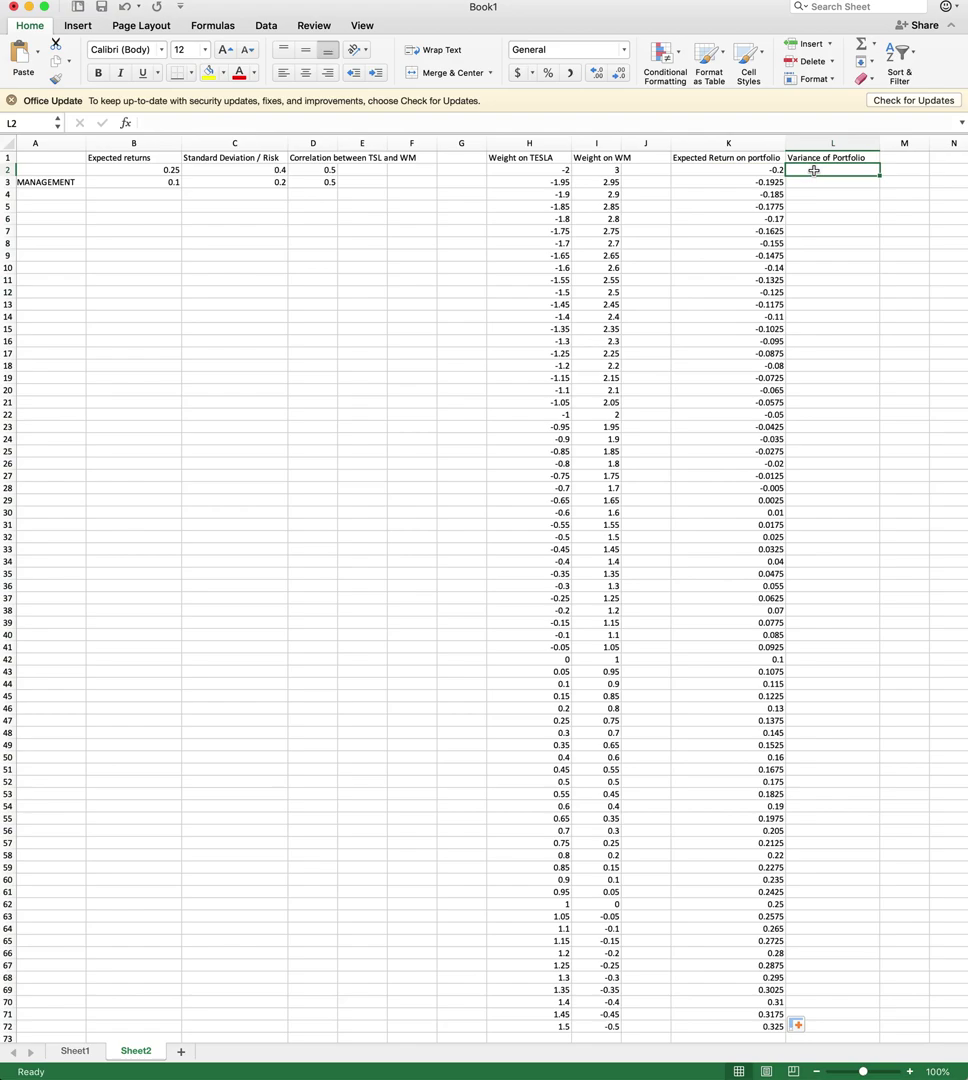
text(=)
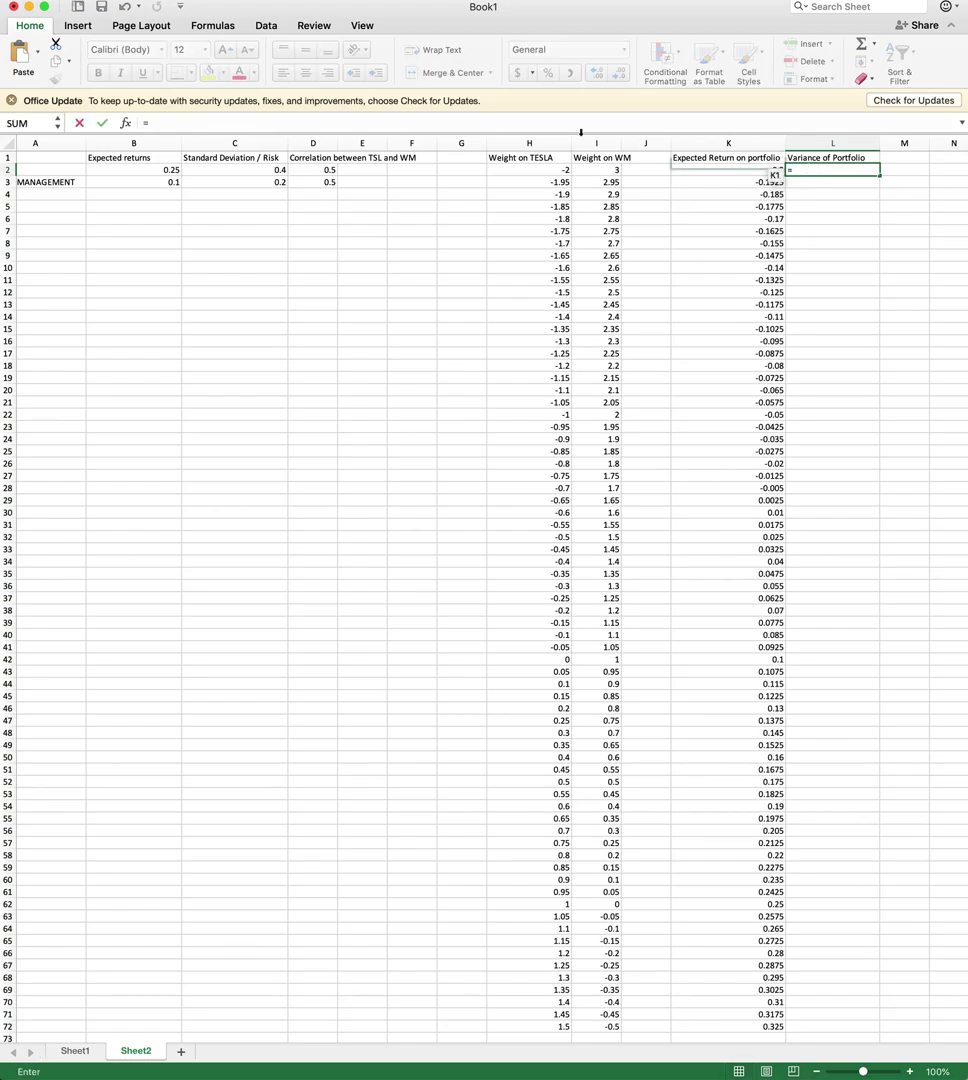
click(221, 125)
text(2^)
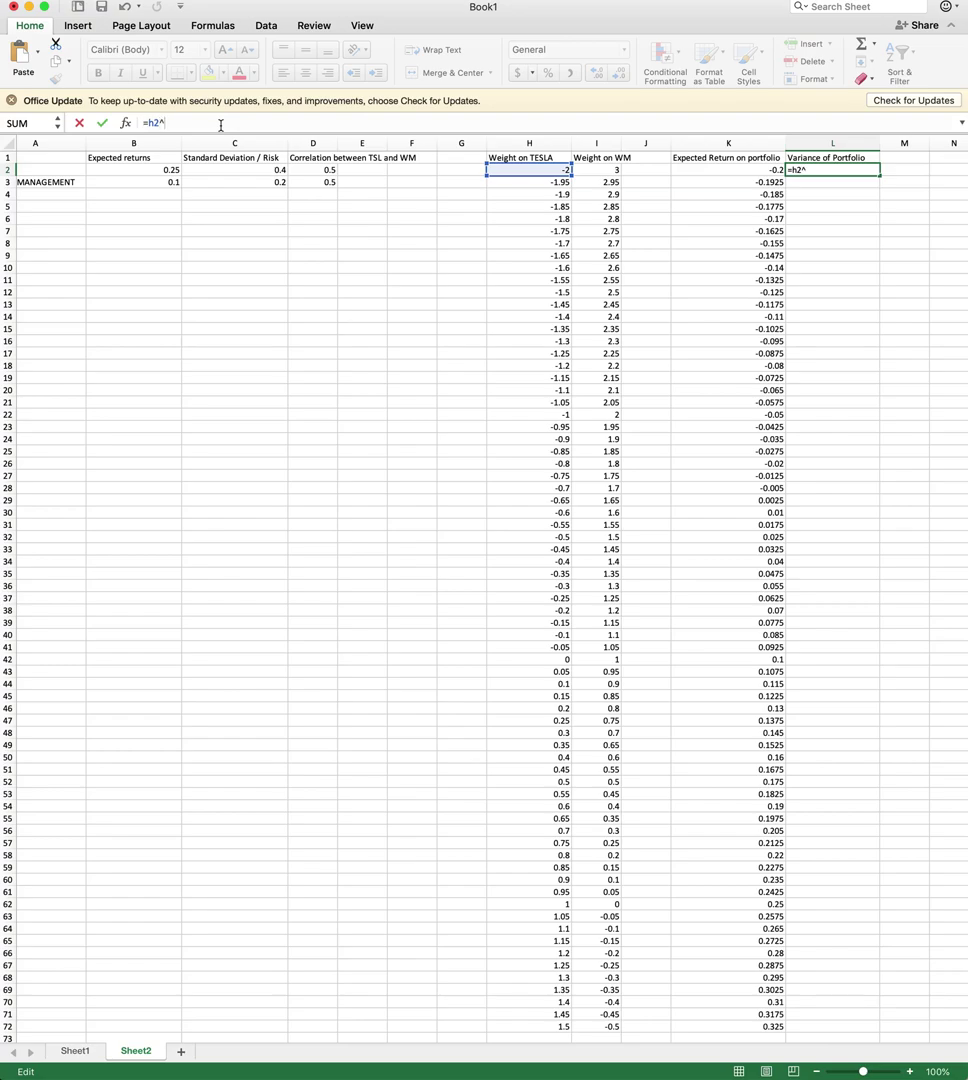
text(2*$c$2)
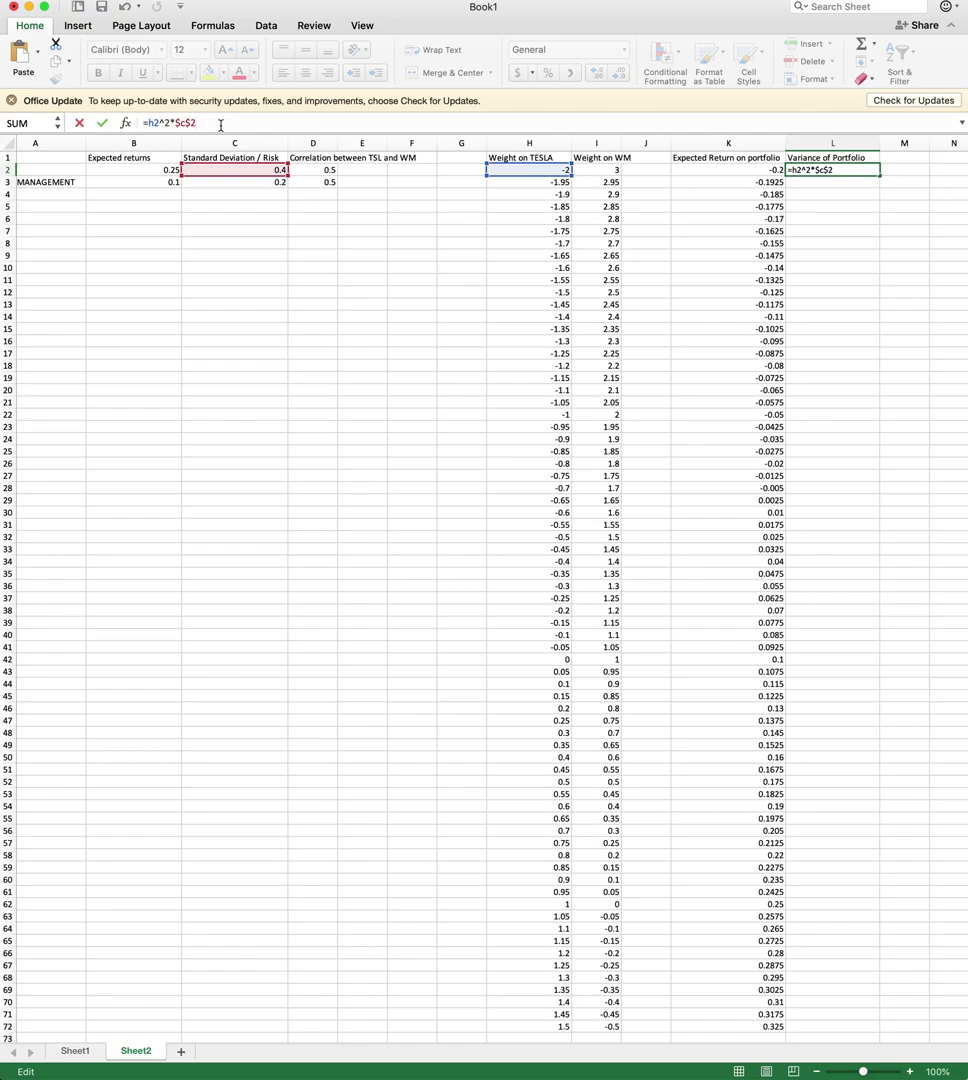
text(^2+i2^2*$c$)
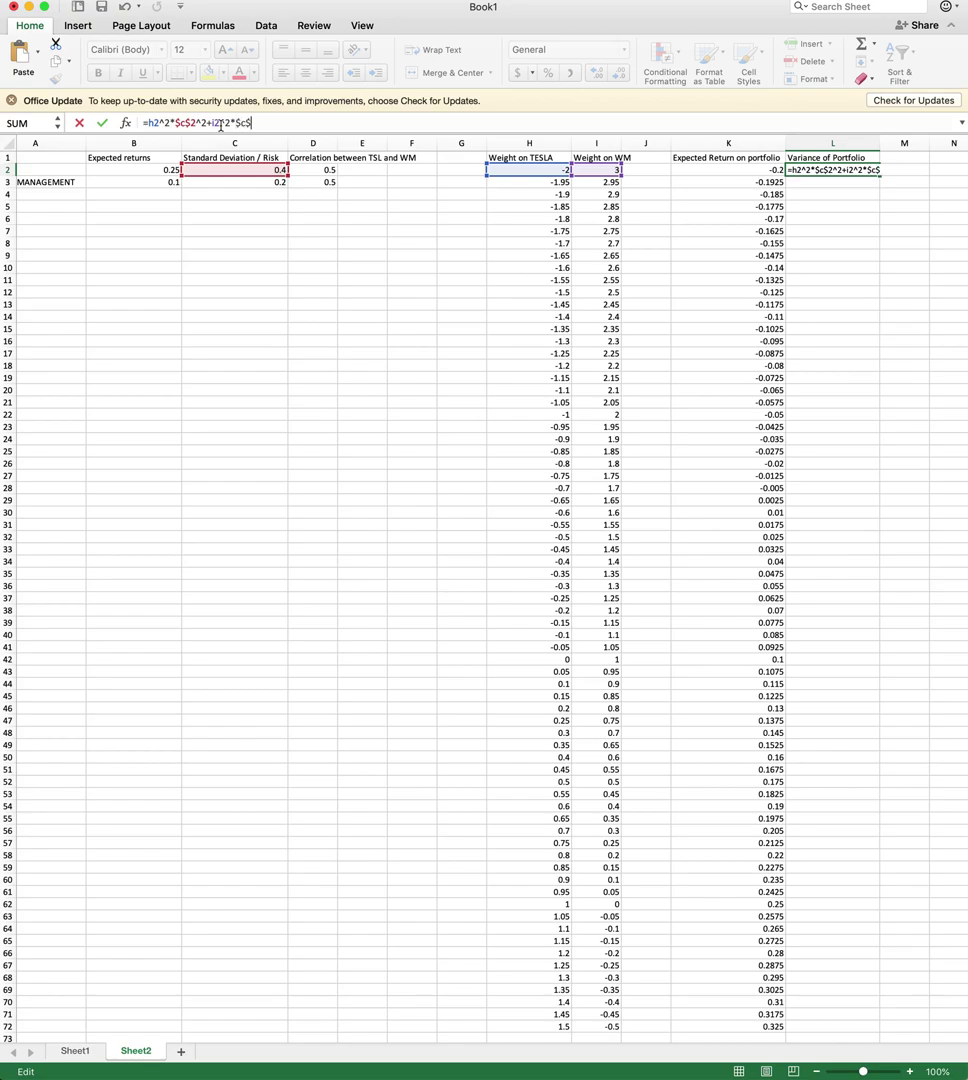
text(3^2)
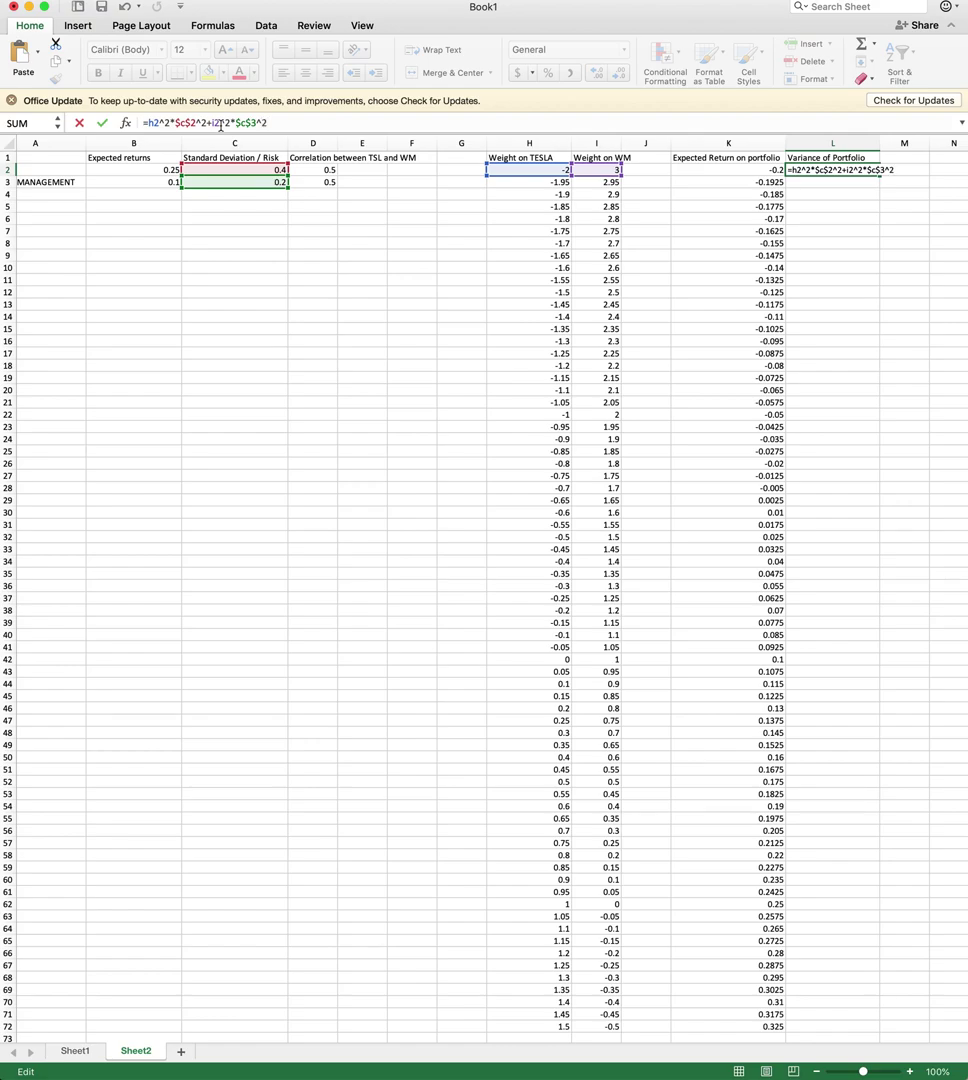
text(+2*$d$)
Finish the cross term with *$c$2*$c$3 and insert h2*i2* before $d$2
text(2)
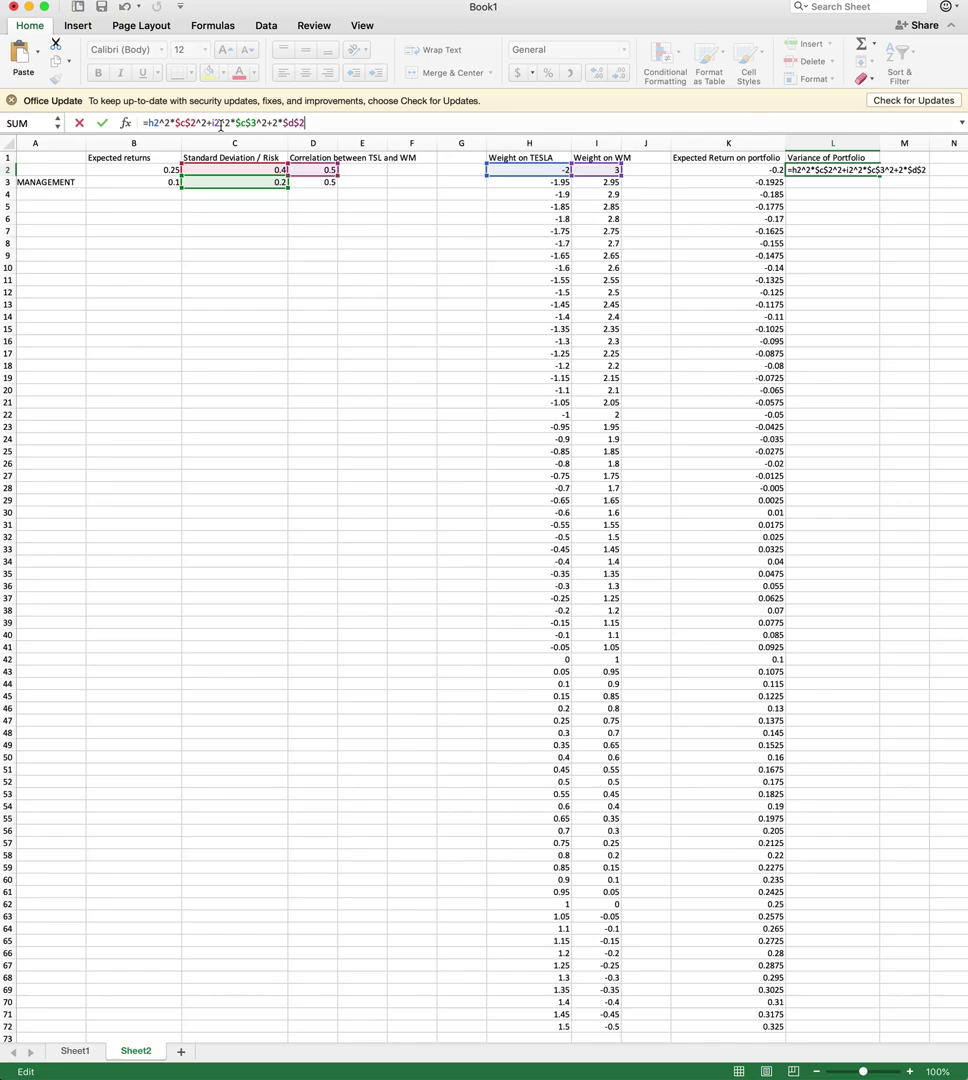
text(*$c$2)
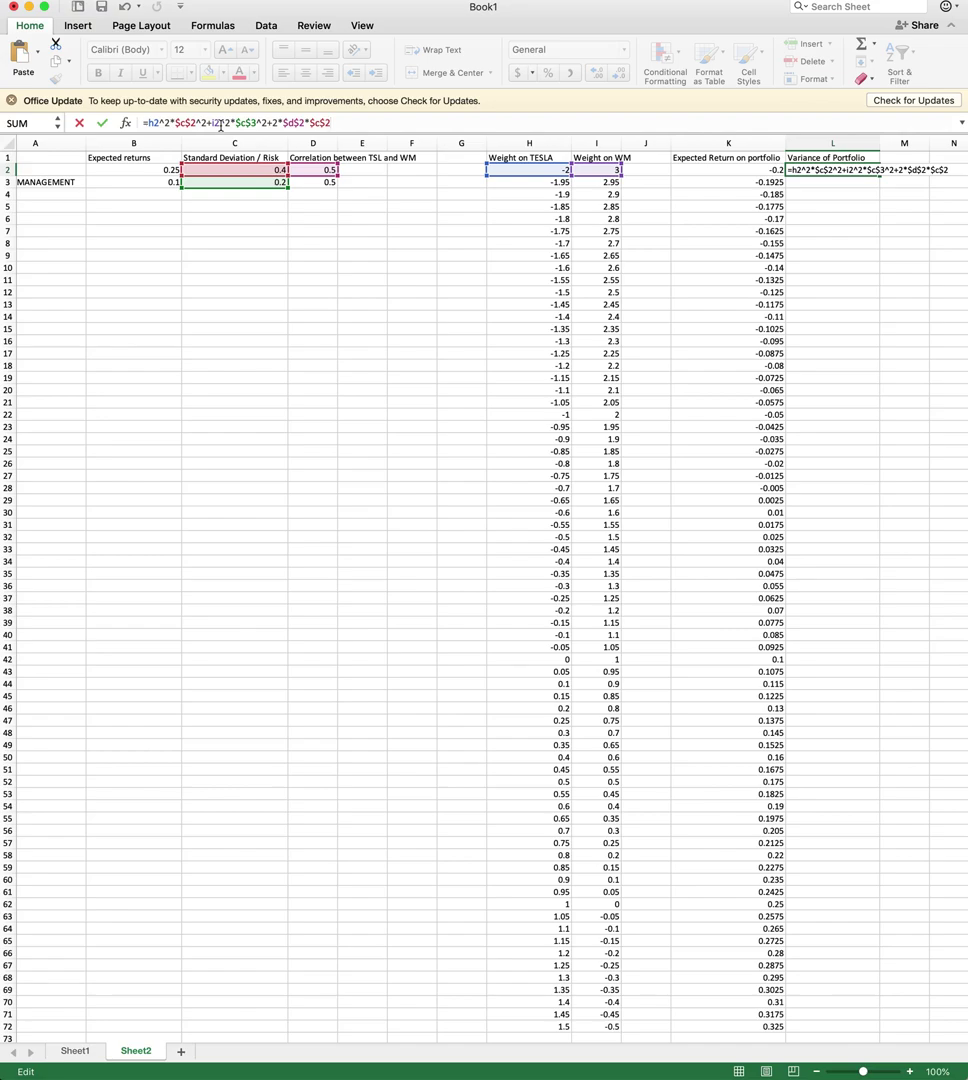
text(*$c$3)
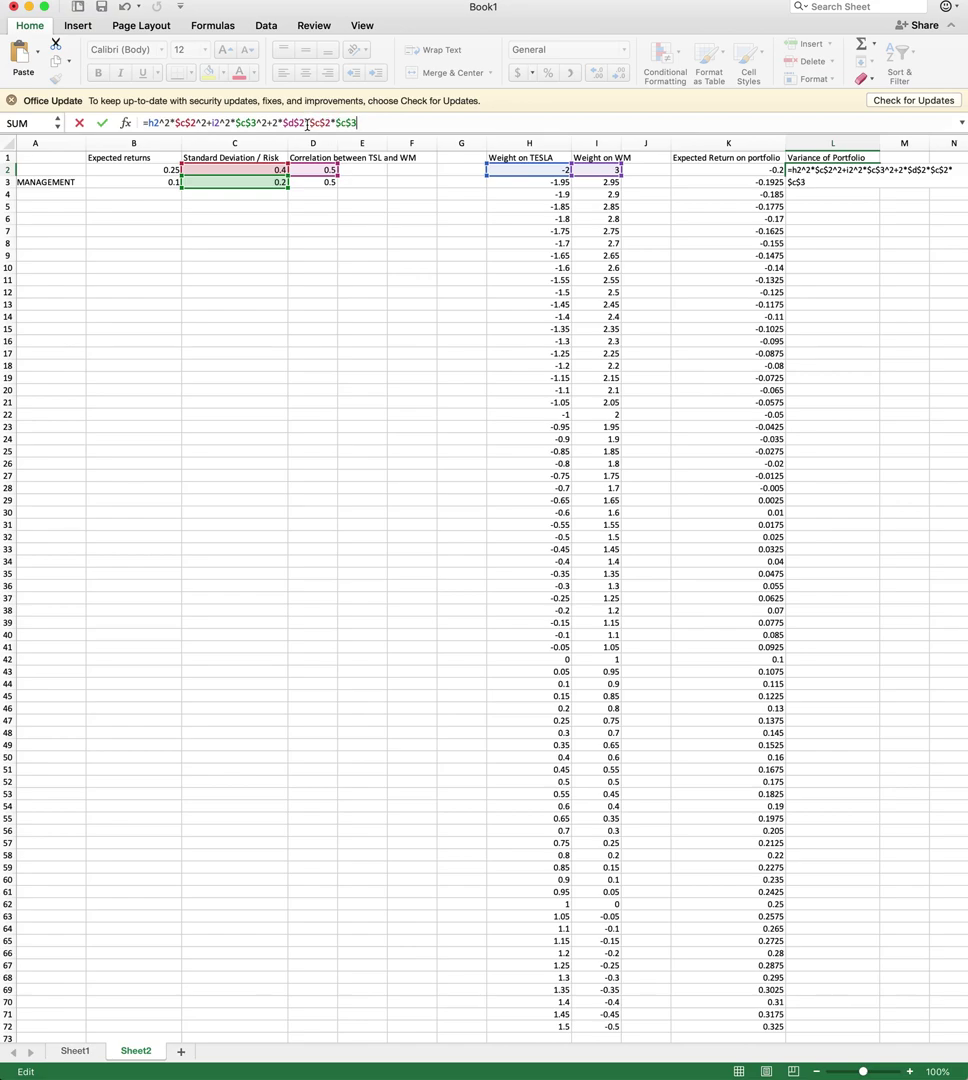
click(283, 122)
text(h)
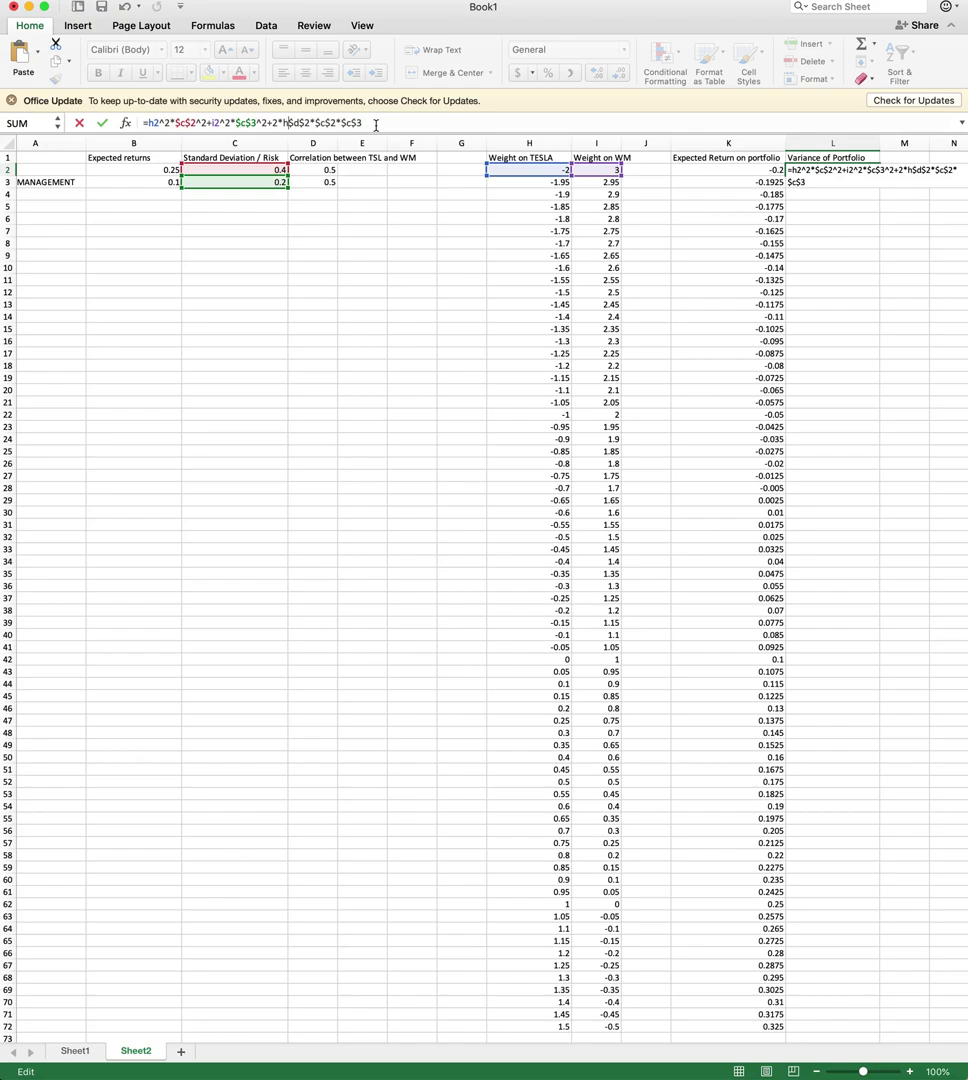
text(2*)
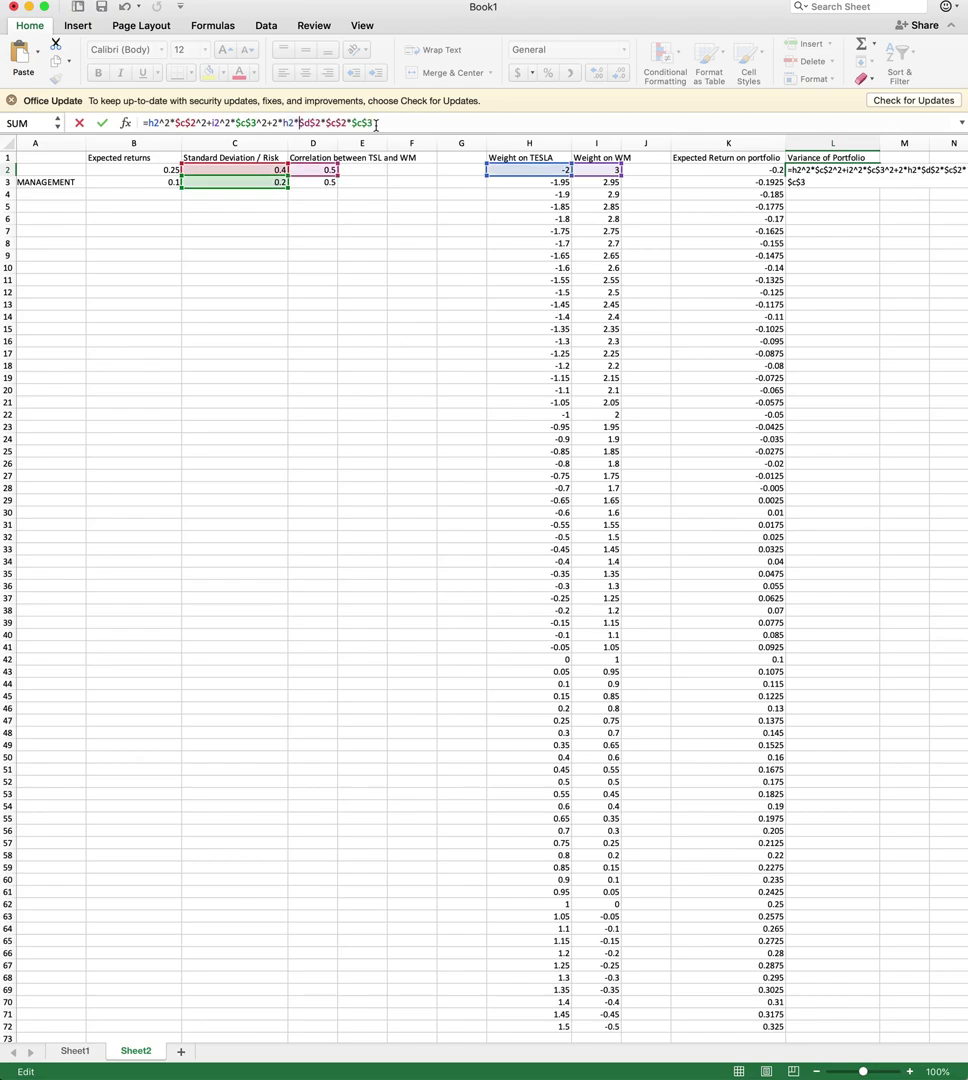
text(i2)
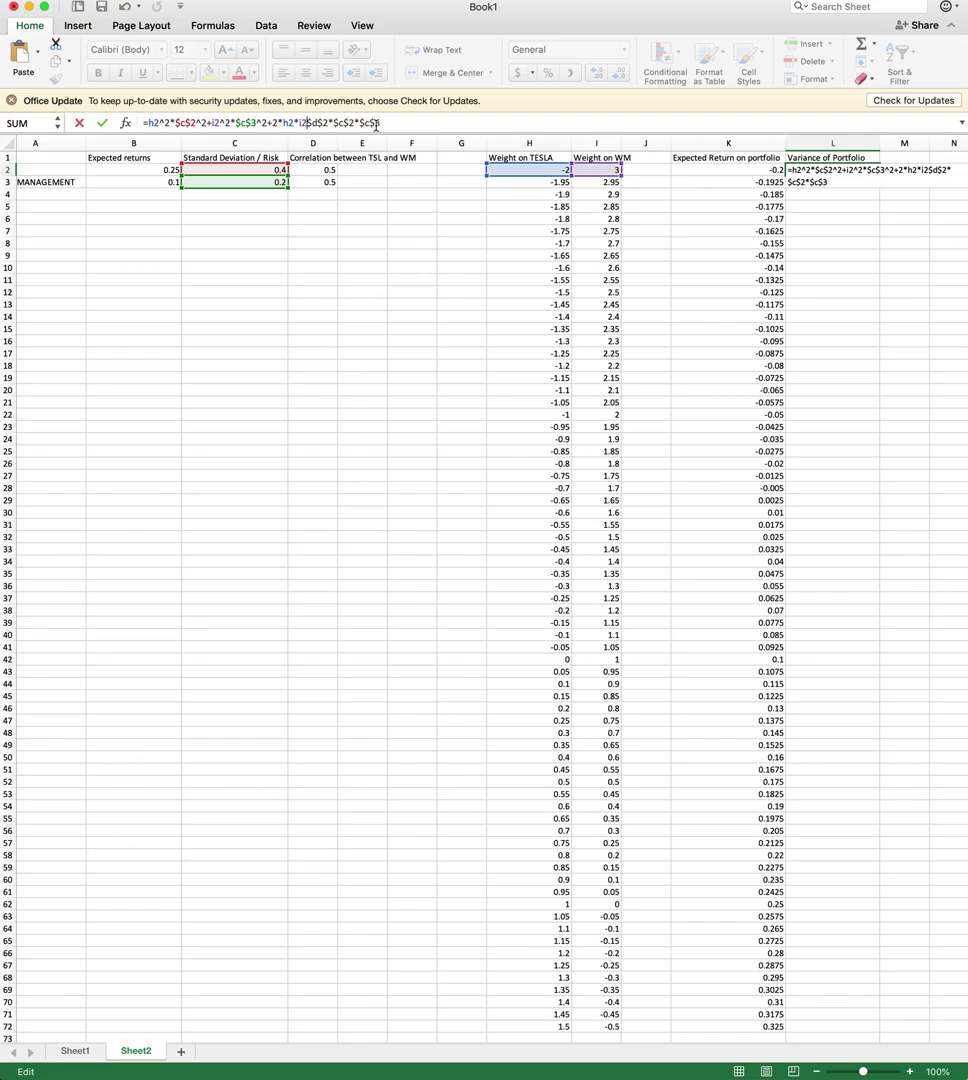
text(*)
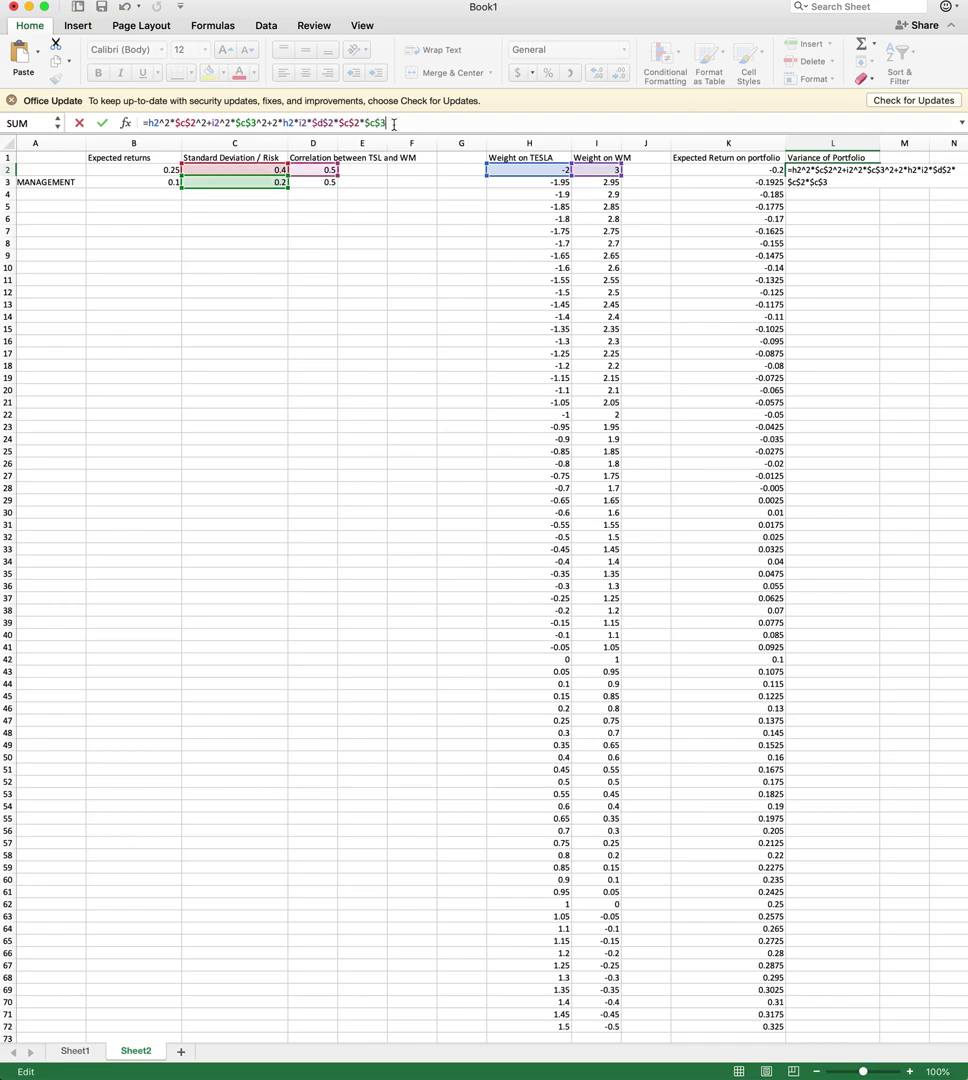
Commit the variance formula and copy it down to L72, from 0.52 to 0.04, then 0.31
key(Return)
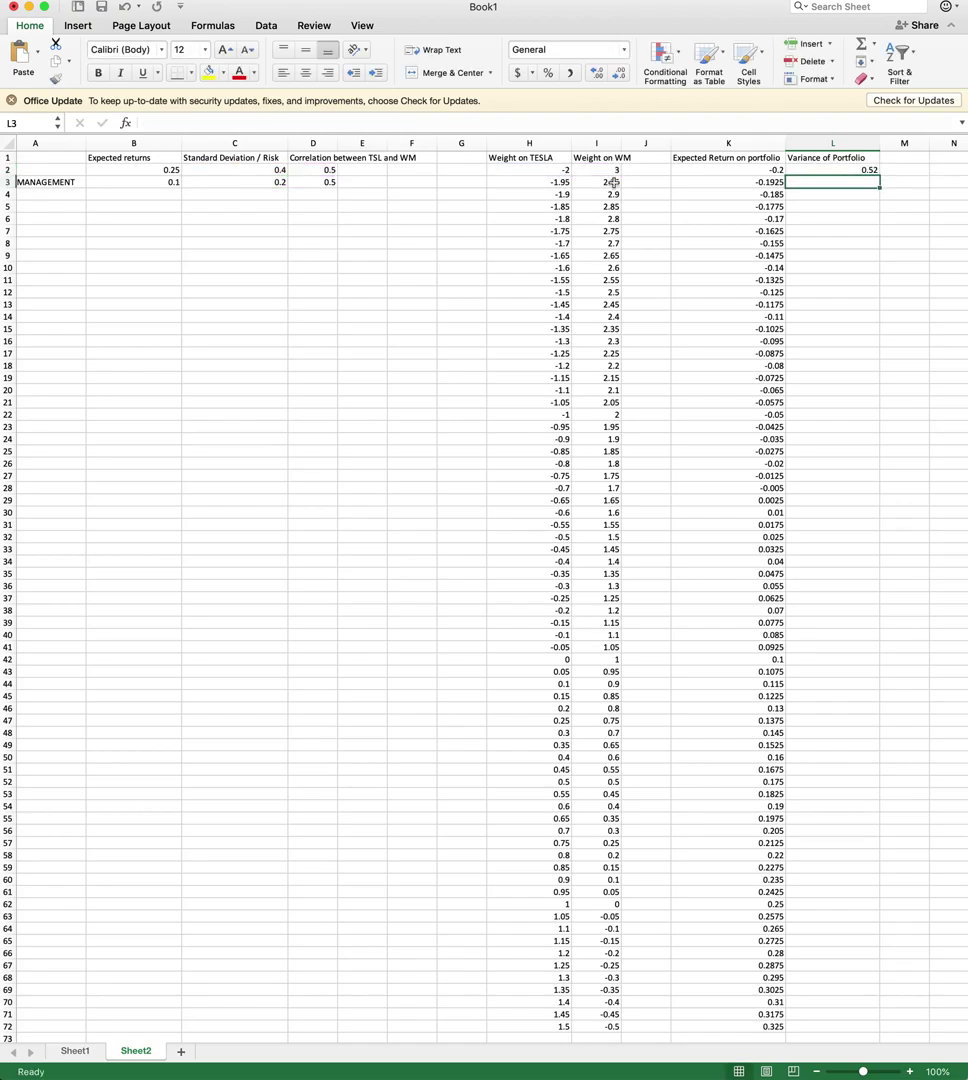
click(862, 170)
drag(879, 177, 832, 1035)
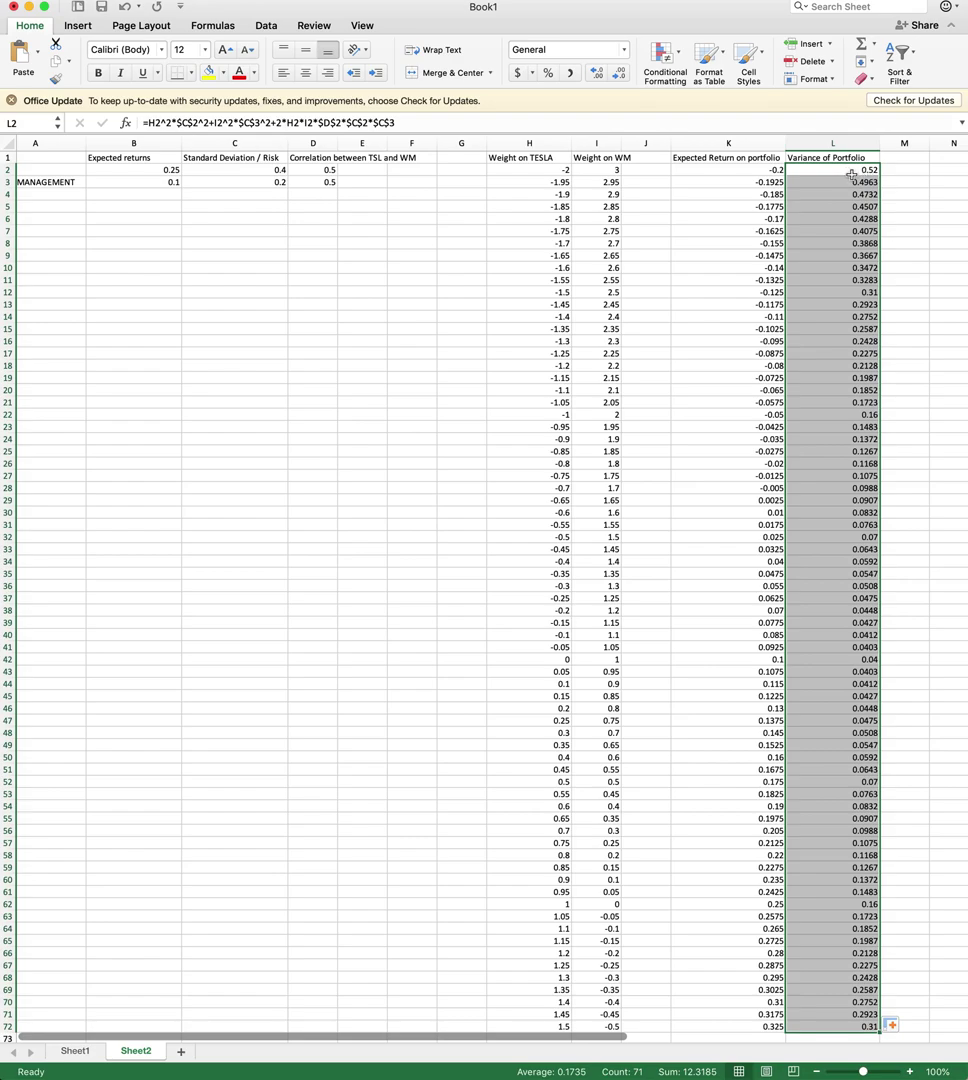
Widen column M and select M1 for a new heading
scroll(851, 174, right, 3)
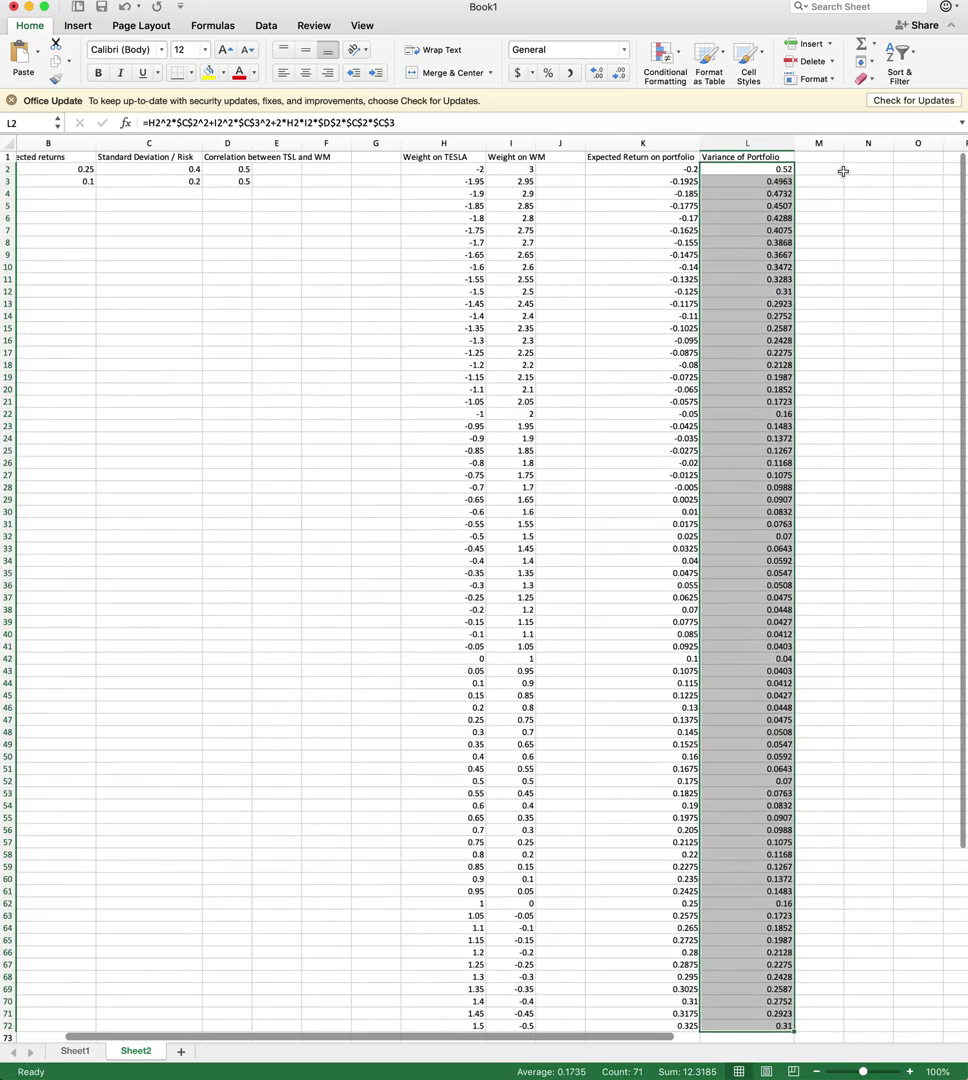
drag(843, 143, 865, 144)
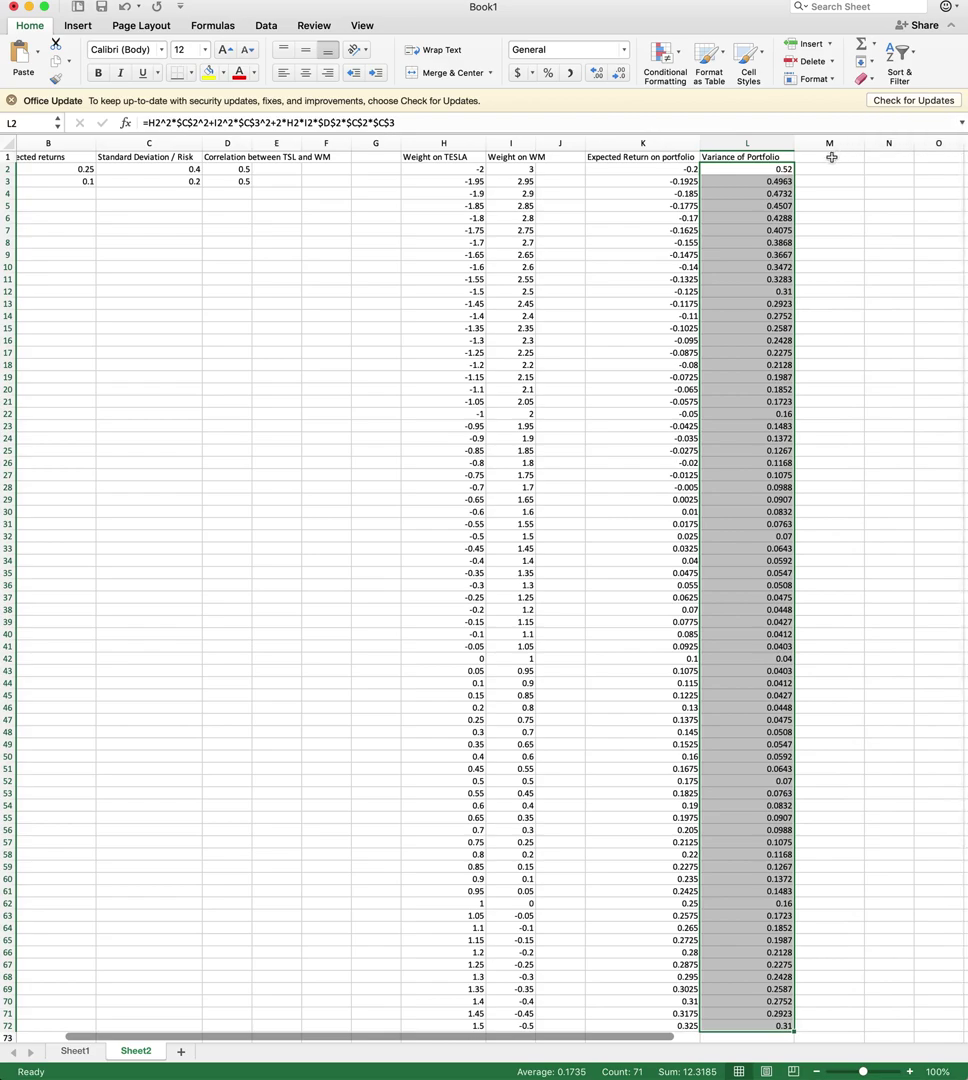
click(821, 160)
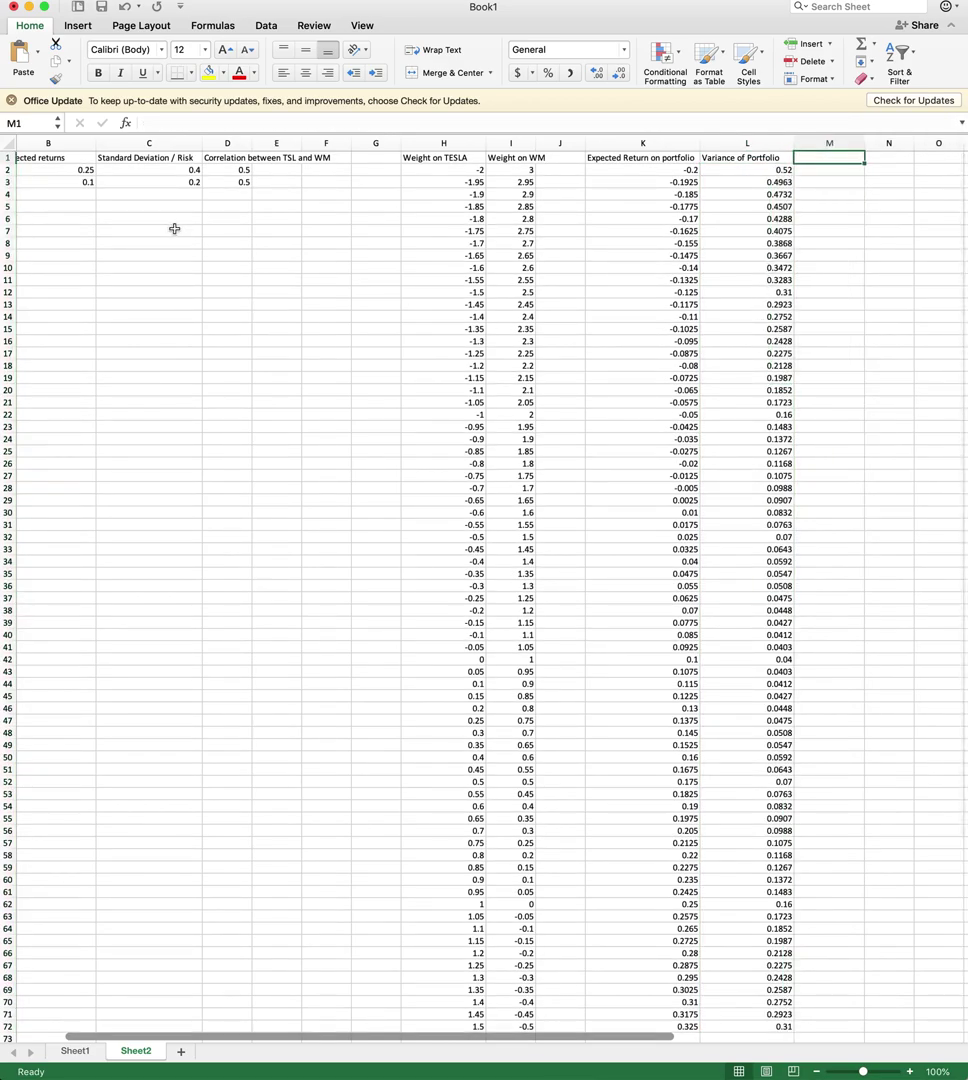
scroll(174, 229, left, 2)
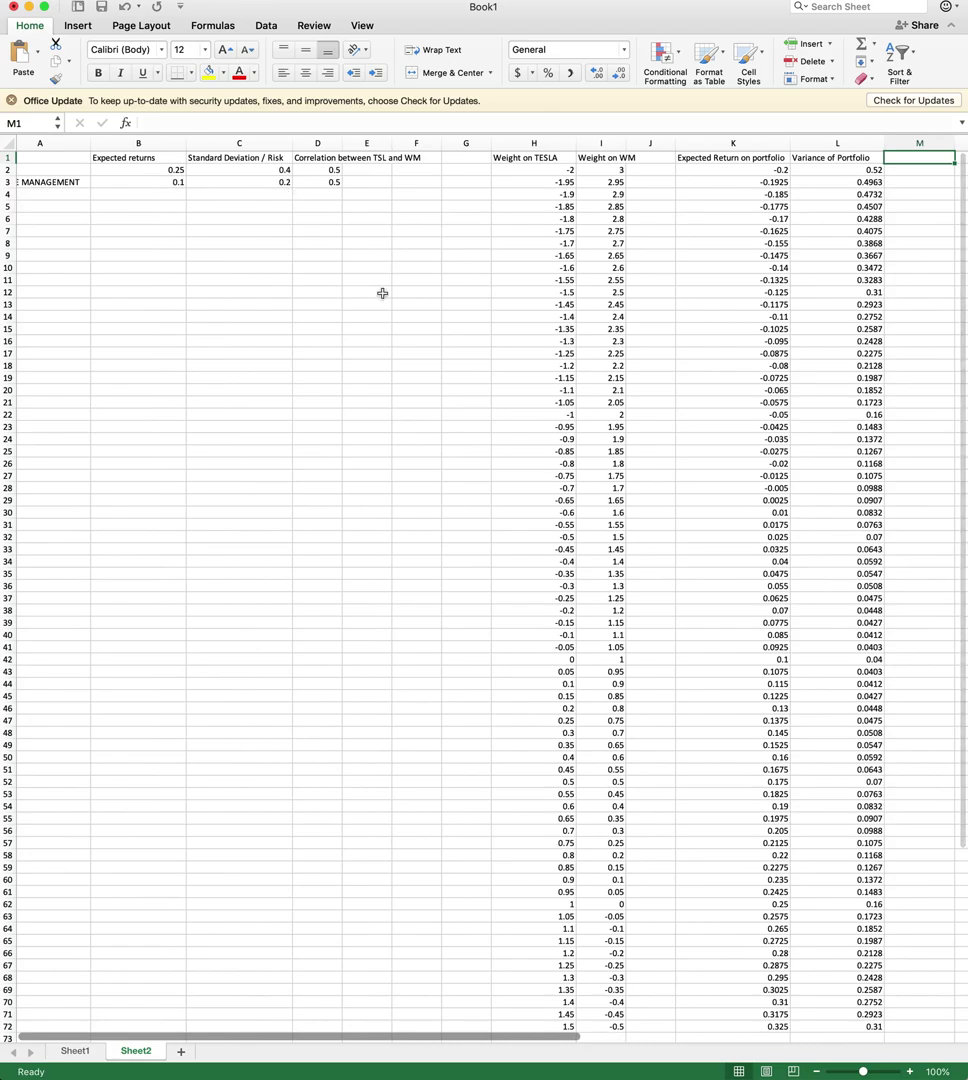
scroll(527, 349, right, 2)
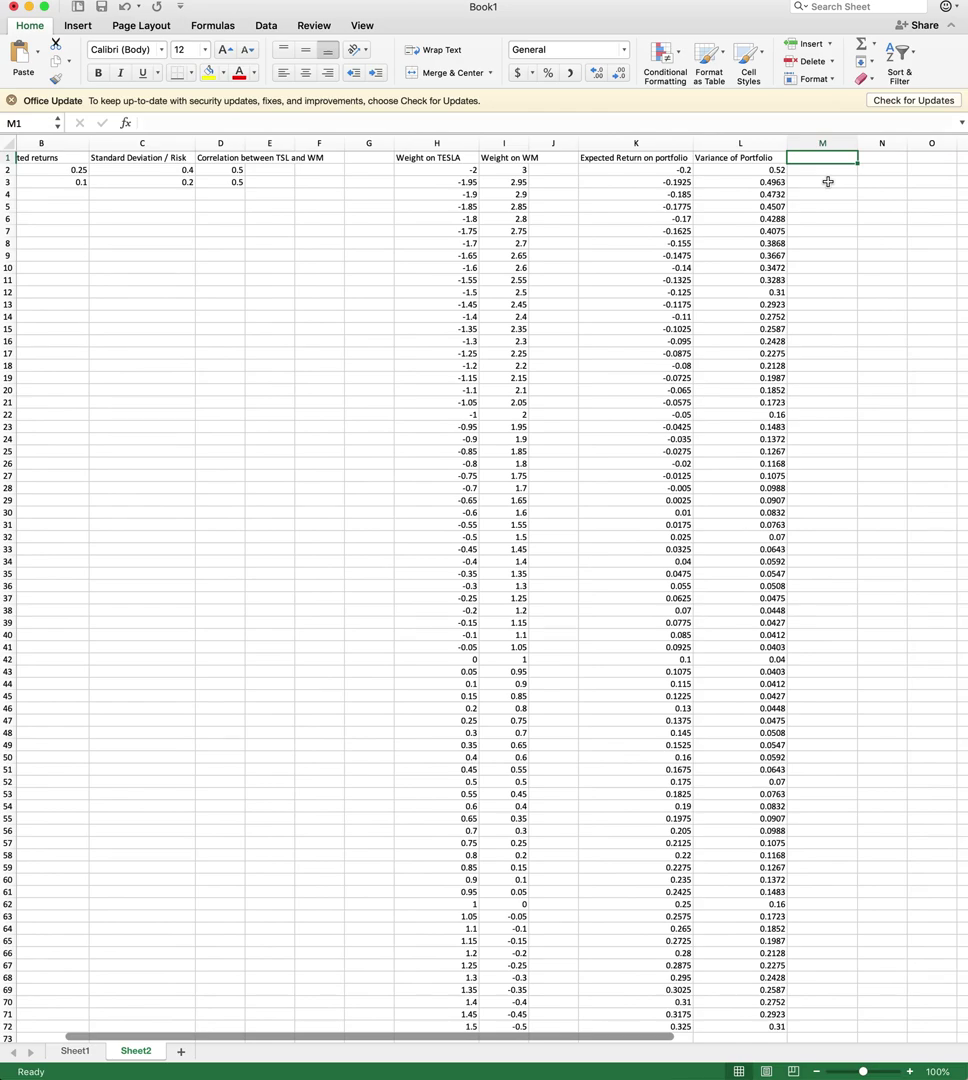
Enter the heading 'Standard deviation of portfolio (risk)' in M1 and widen column M to fit
text(ad)
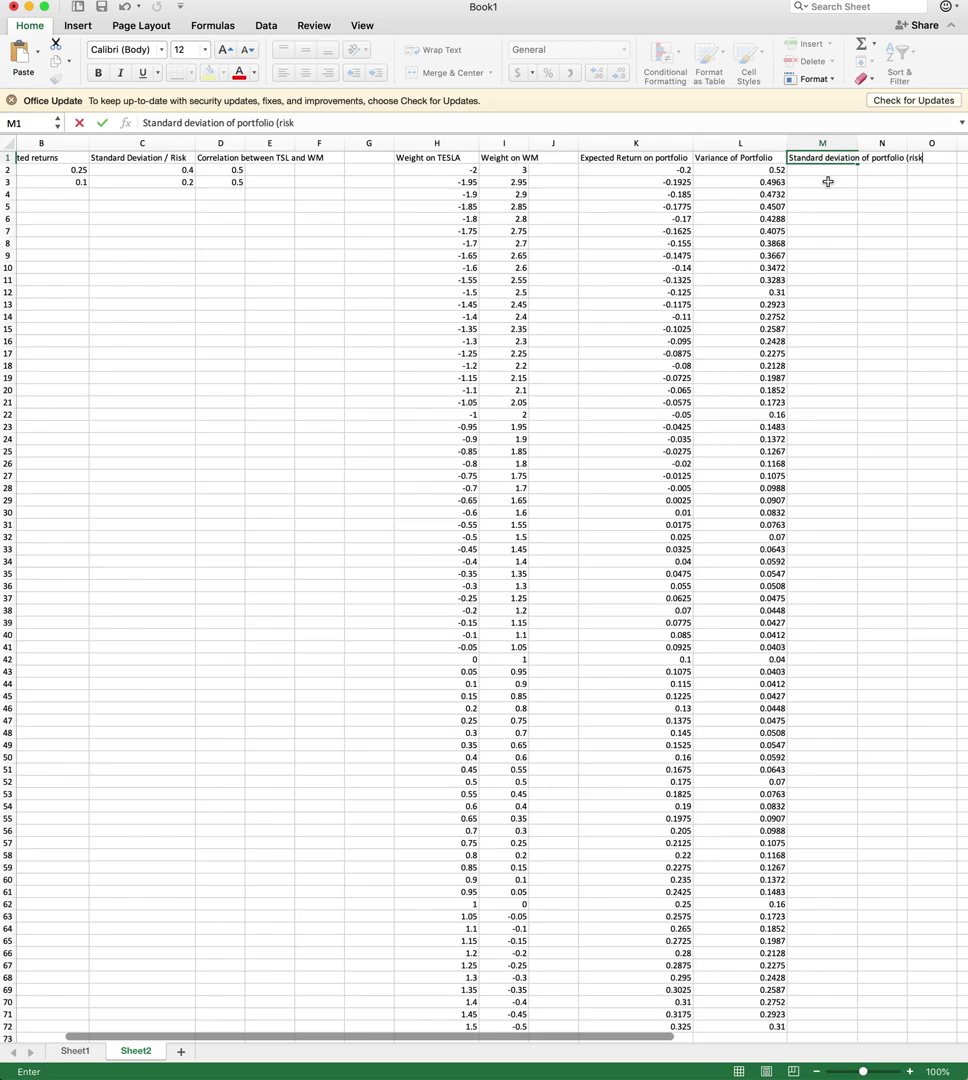
key(Return)
drag(857, 143, 938, 141)
Enter =SQRT(L2) in M2 and fill it down to M72
text(=)
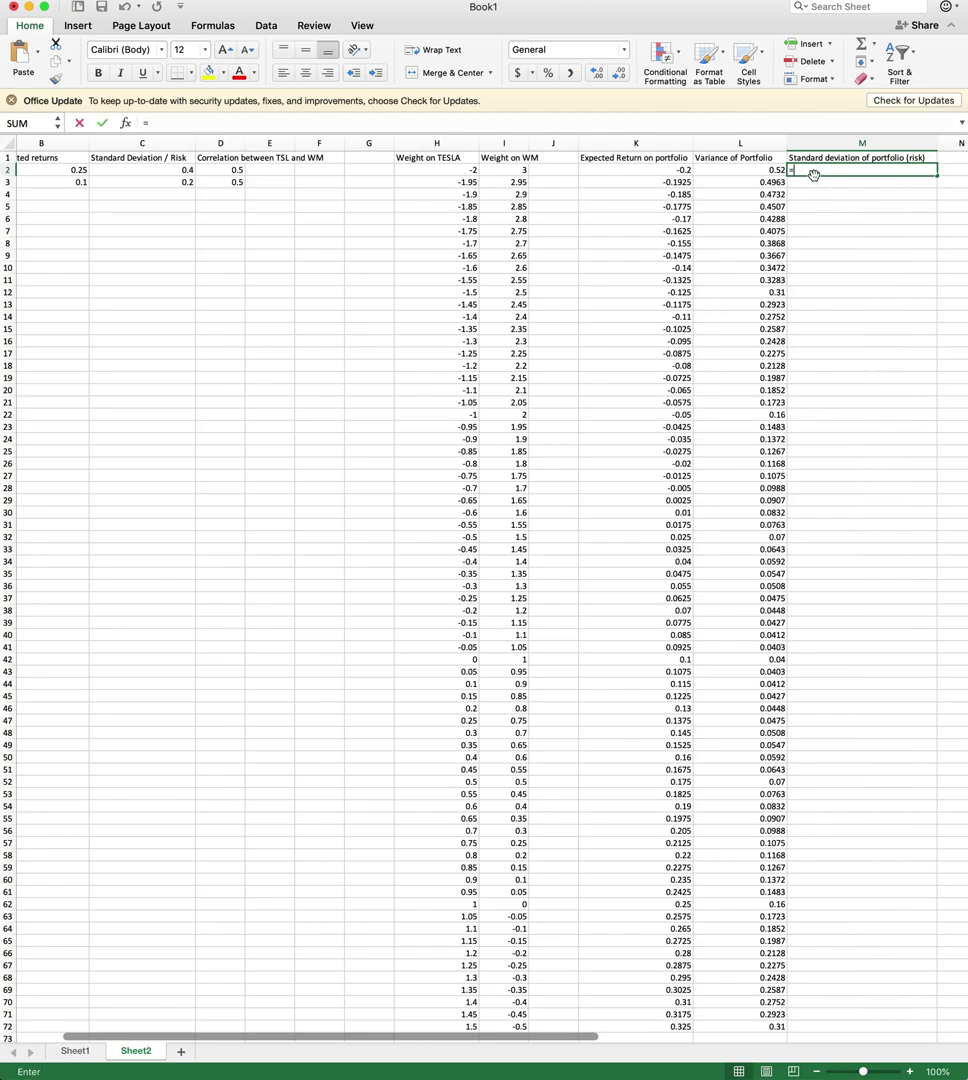
text(SQRT()
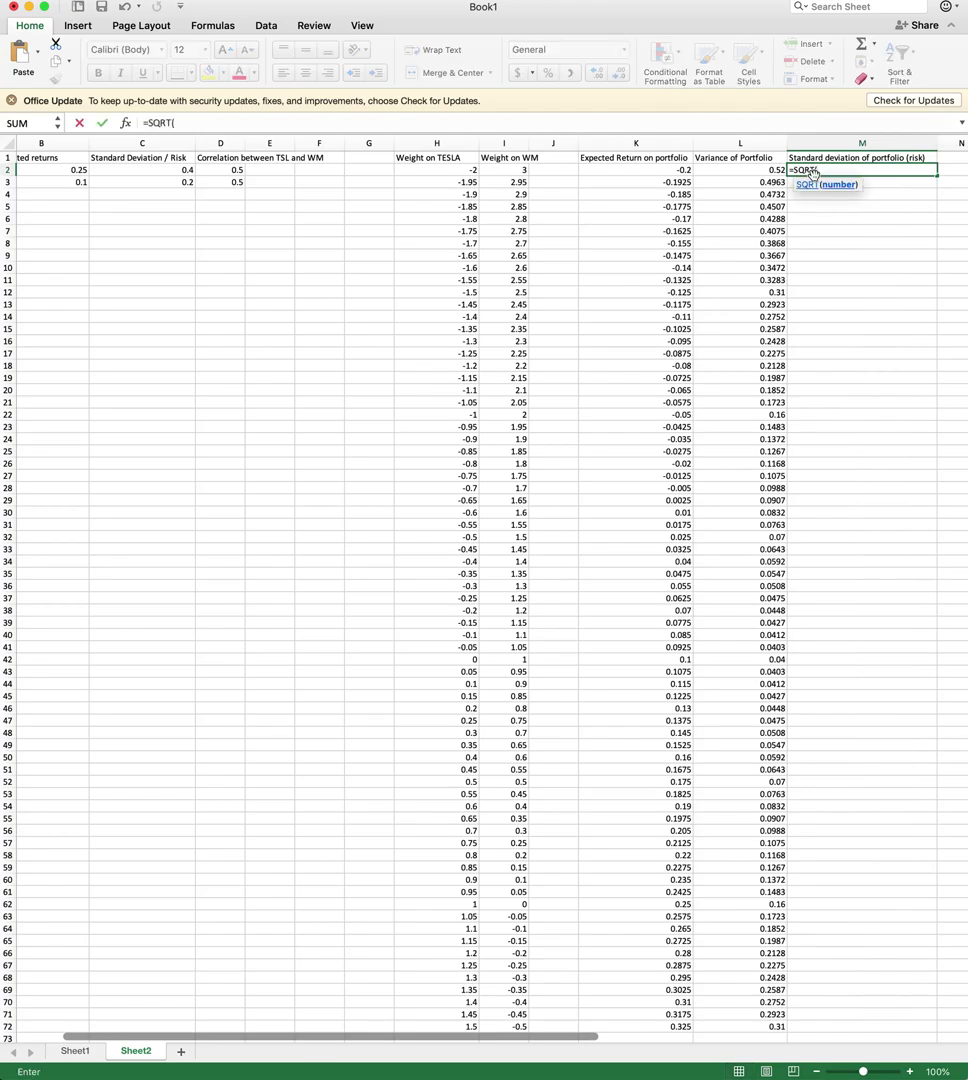
text(l2))
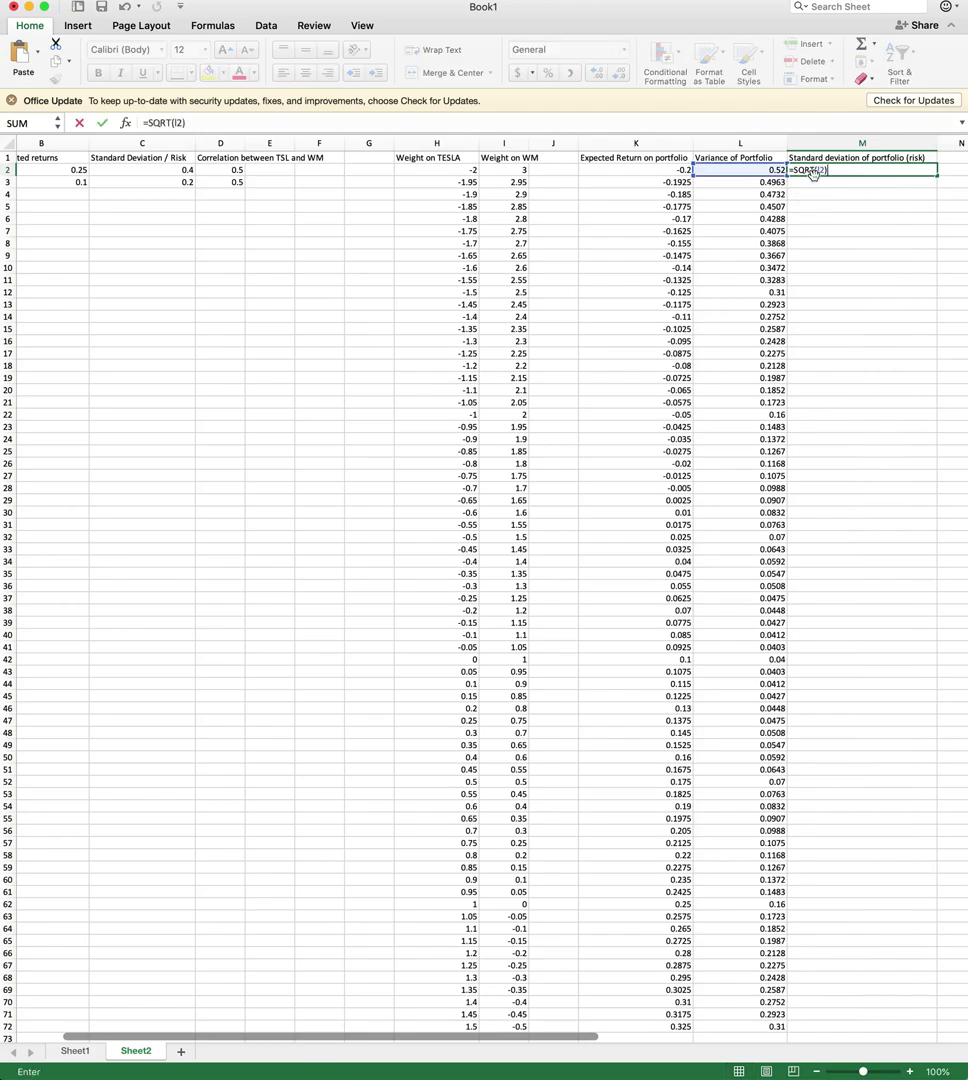
key(Return)
click(831, 172)
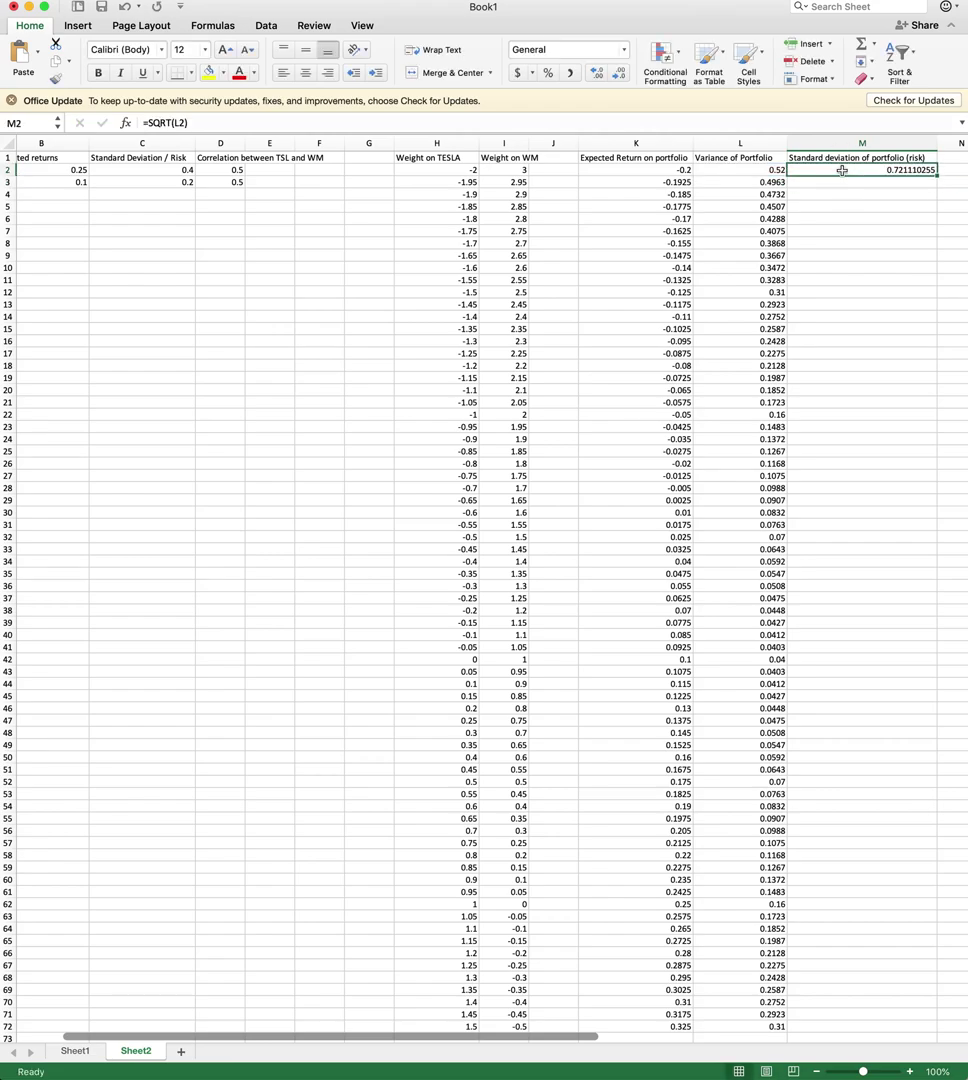
drag(935, 174, 873, 992)
scroll(819, 1000, up, 2)
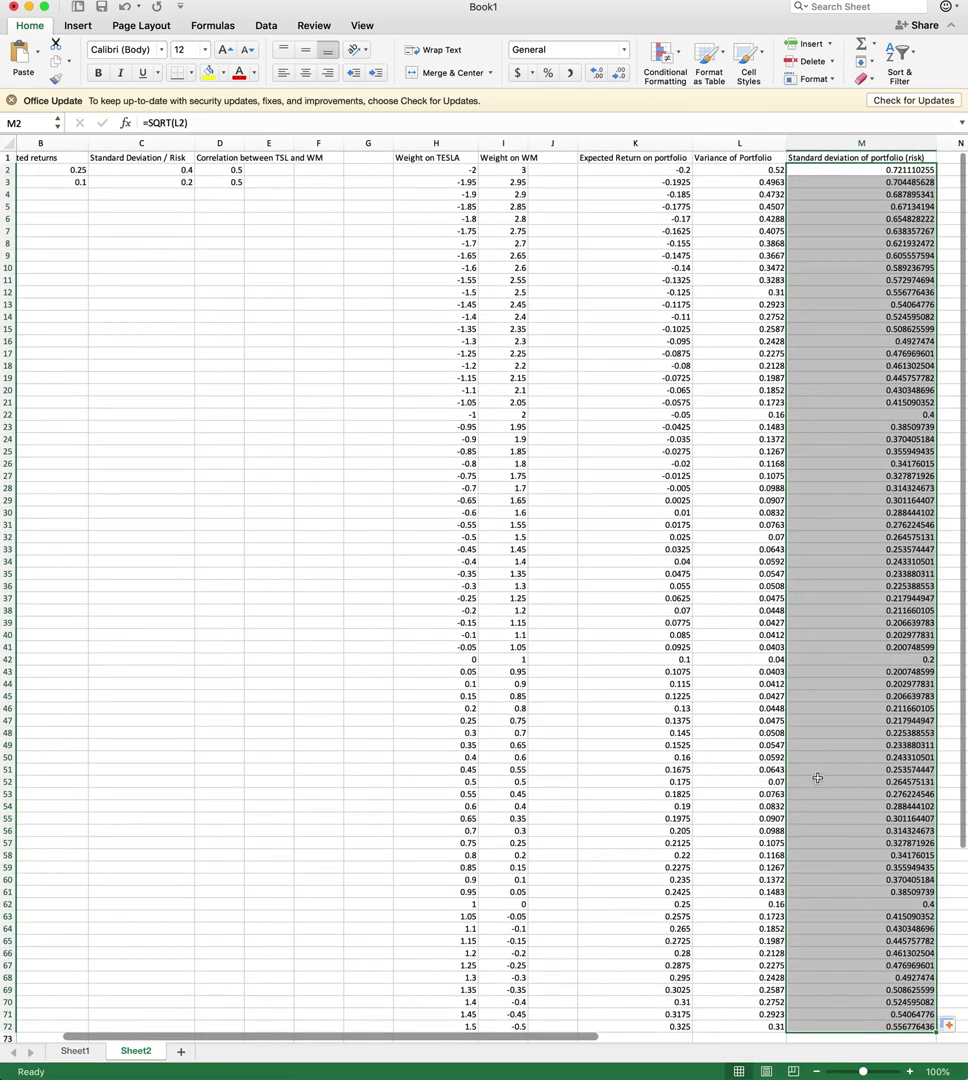
scroll(819, 776, right, 5)
scroll(817, 777, right, 5)
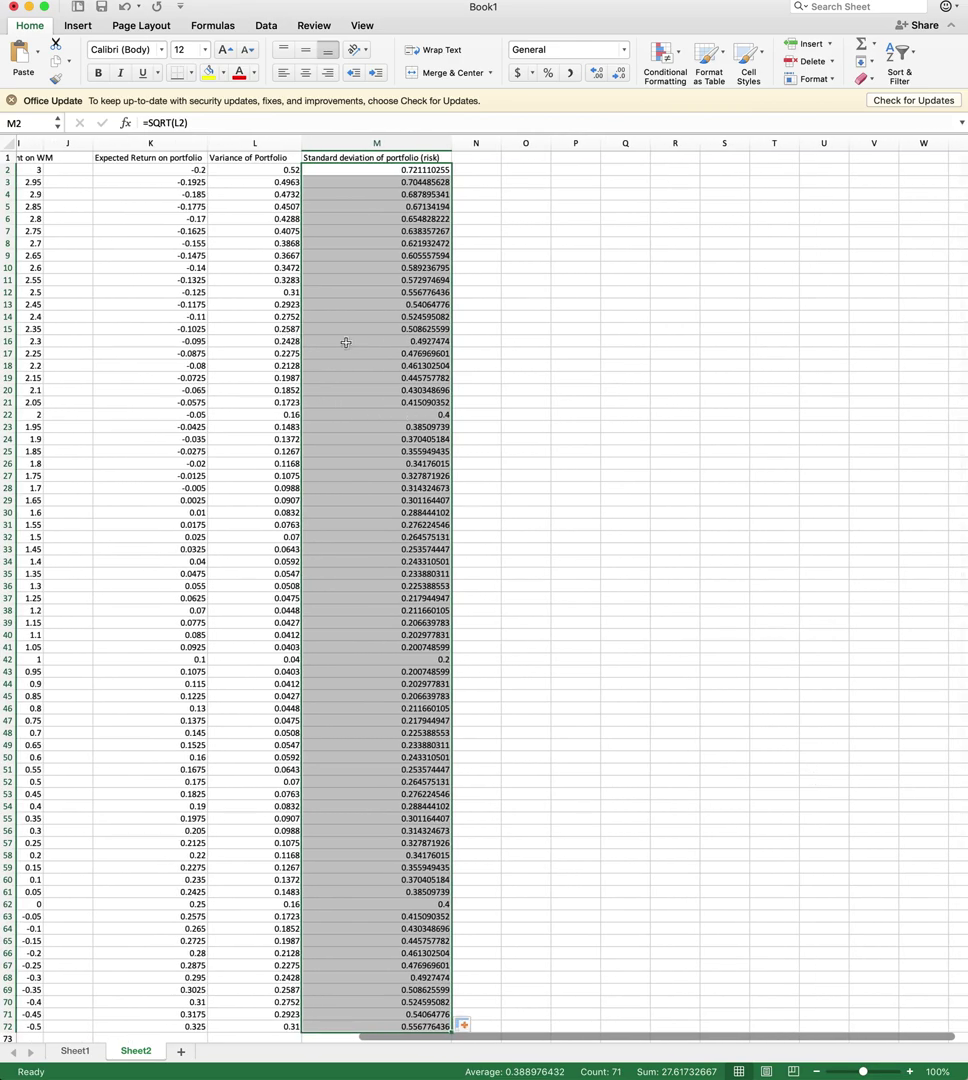
click(665, 312)
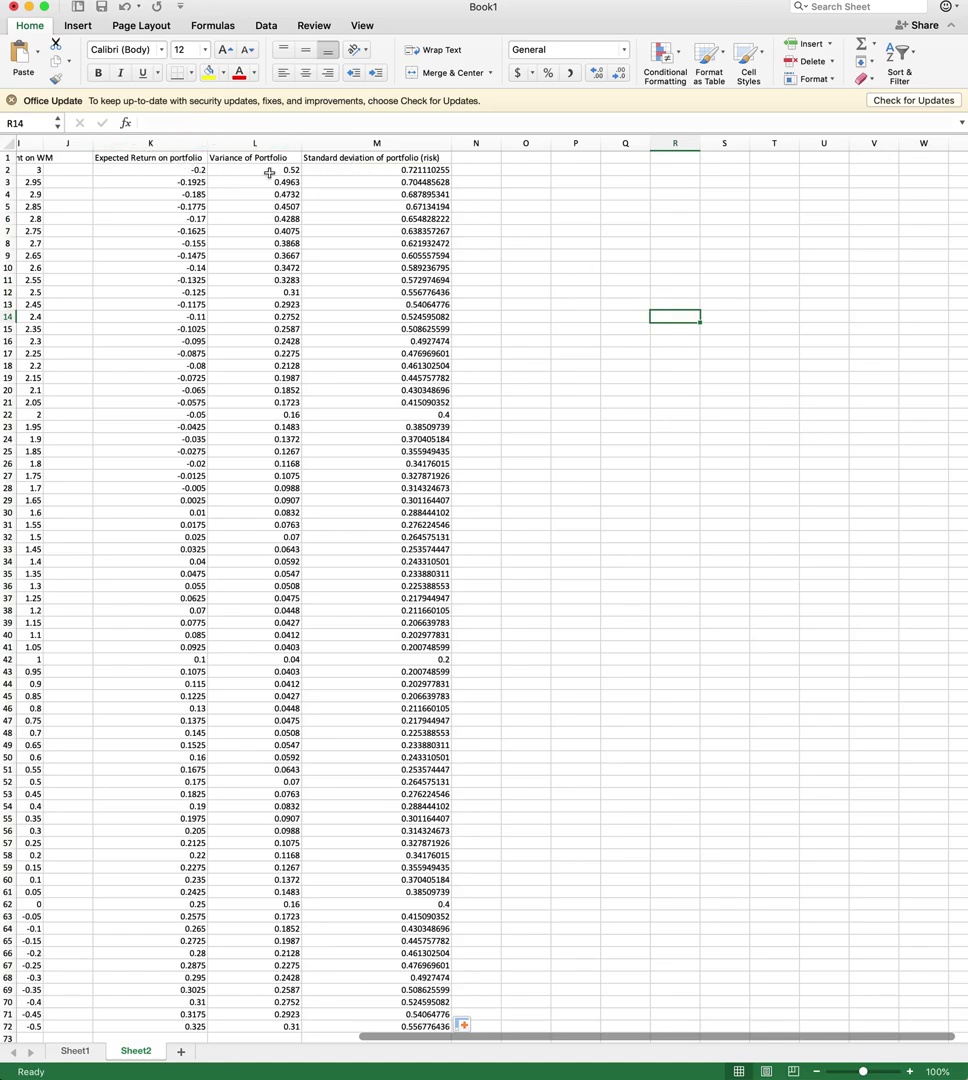
Insert a markers-only scatter chart beside the data and enlarge it to about 8.8 by 7.3 inches
scroll(665, 356, right, 3)
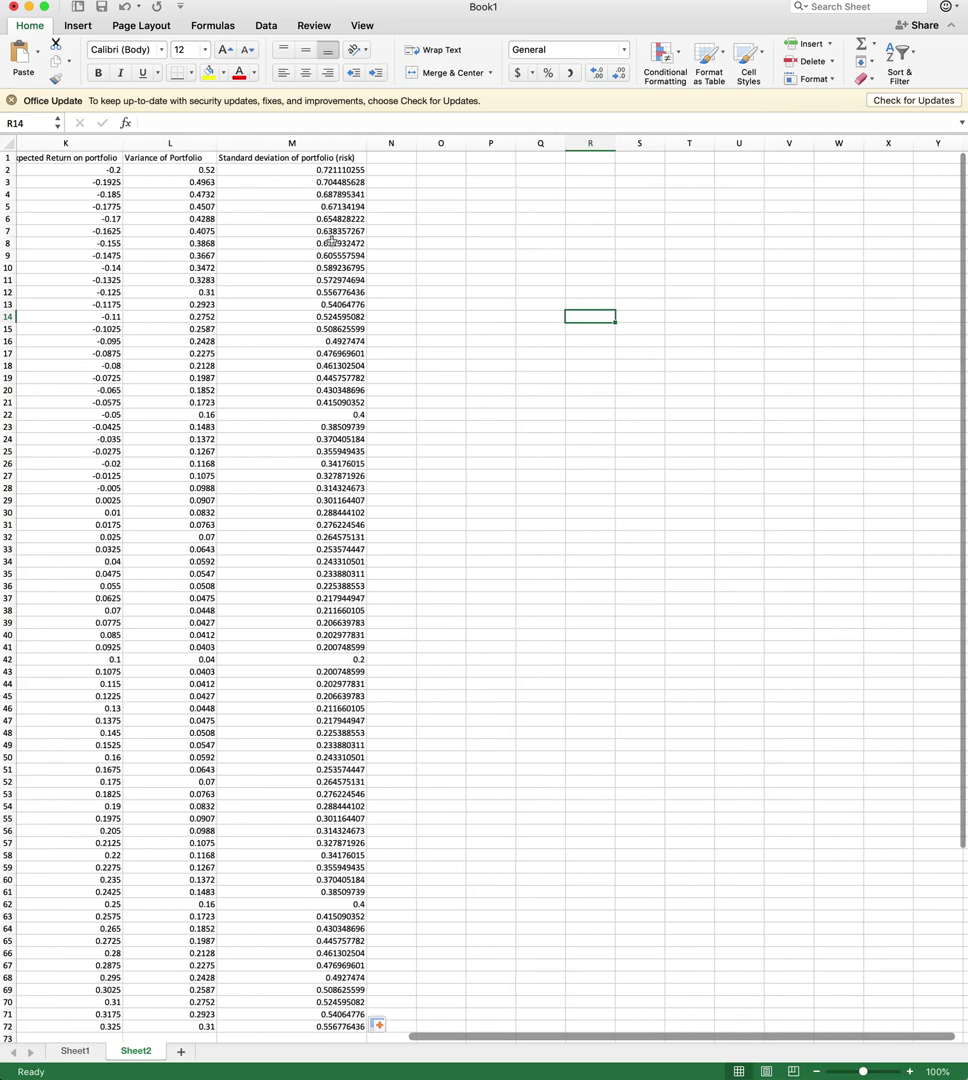
click(68, 26)
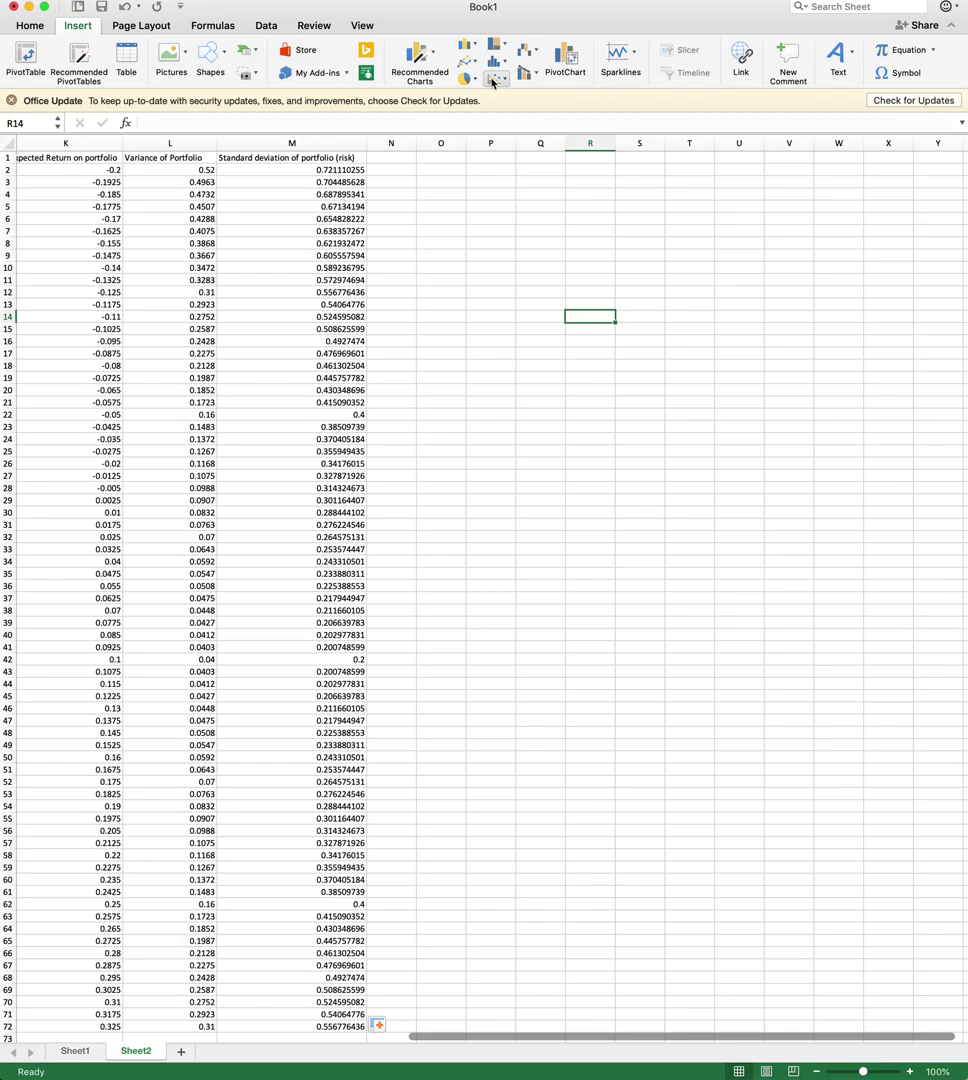
click(494, 79)
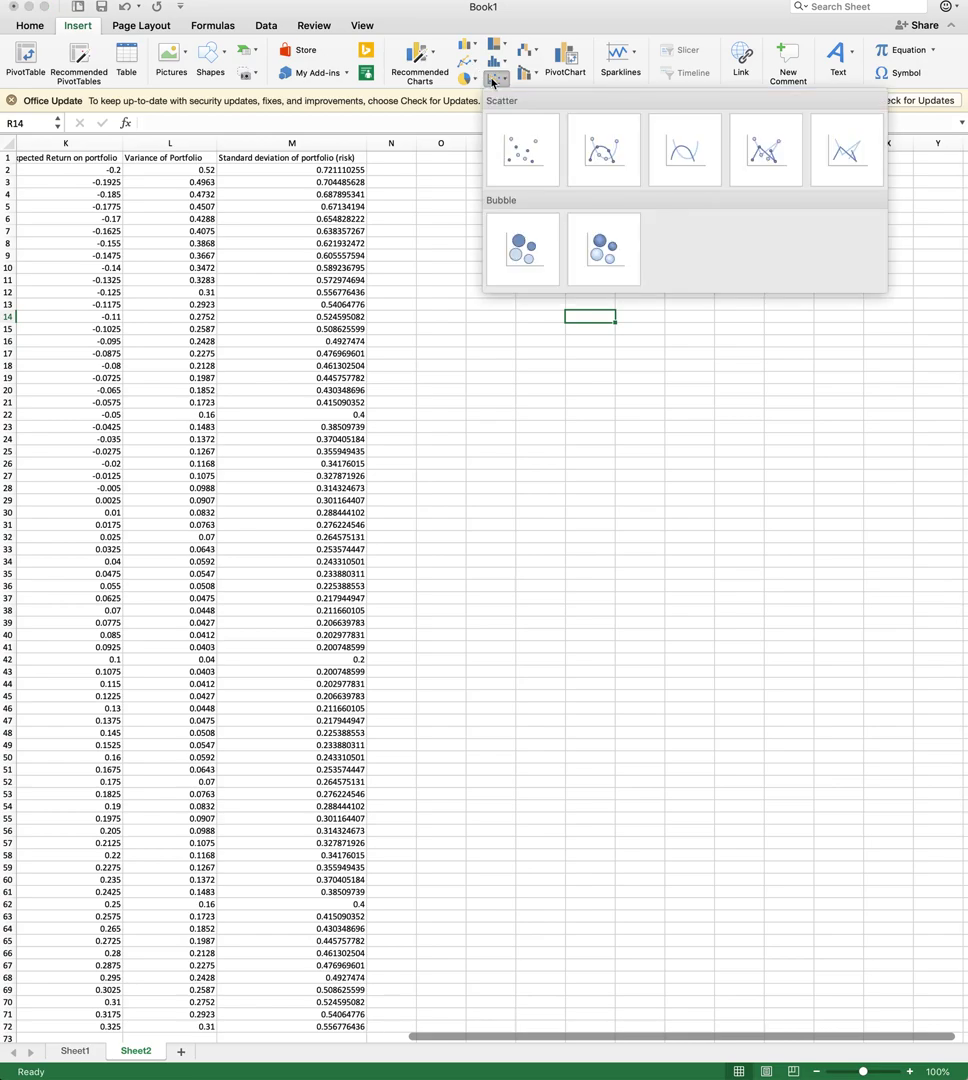
click(521, 157)
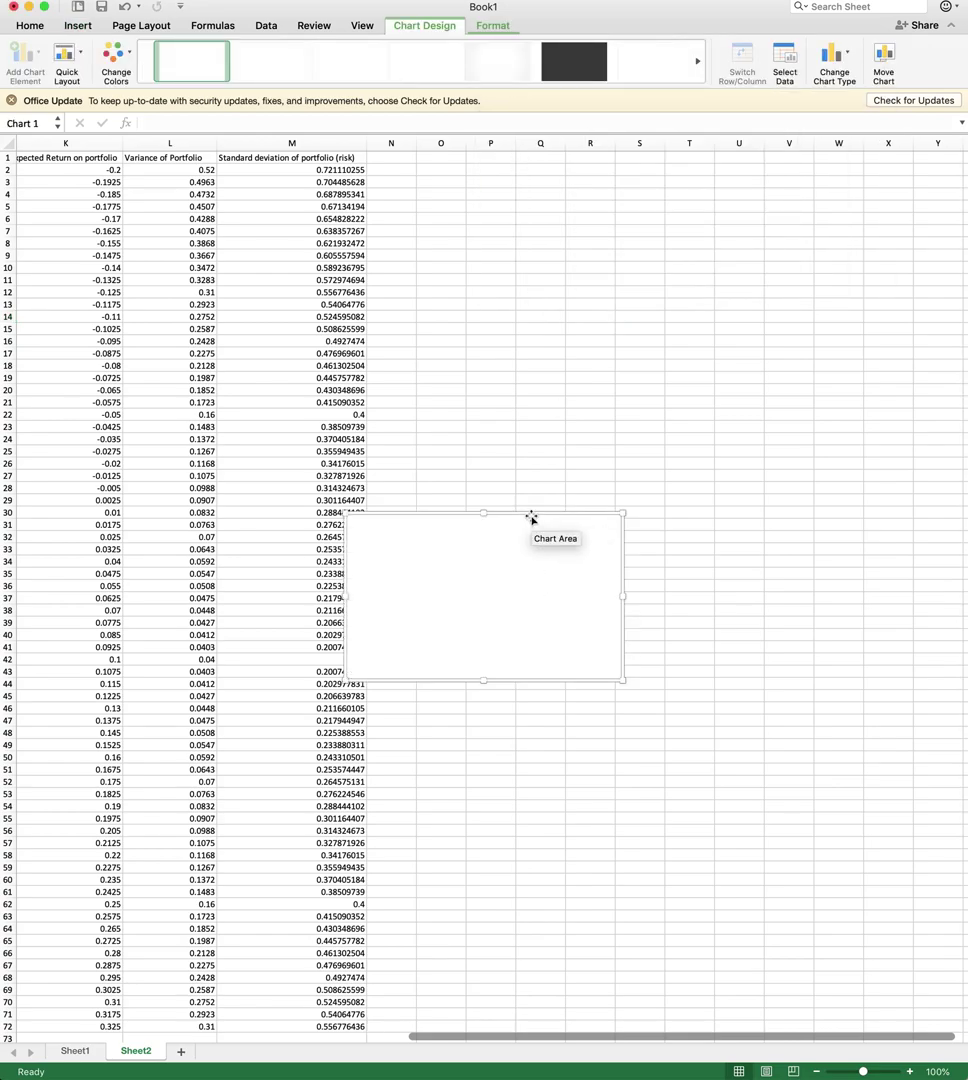
drag(530, 515, 602, 336)
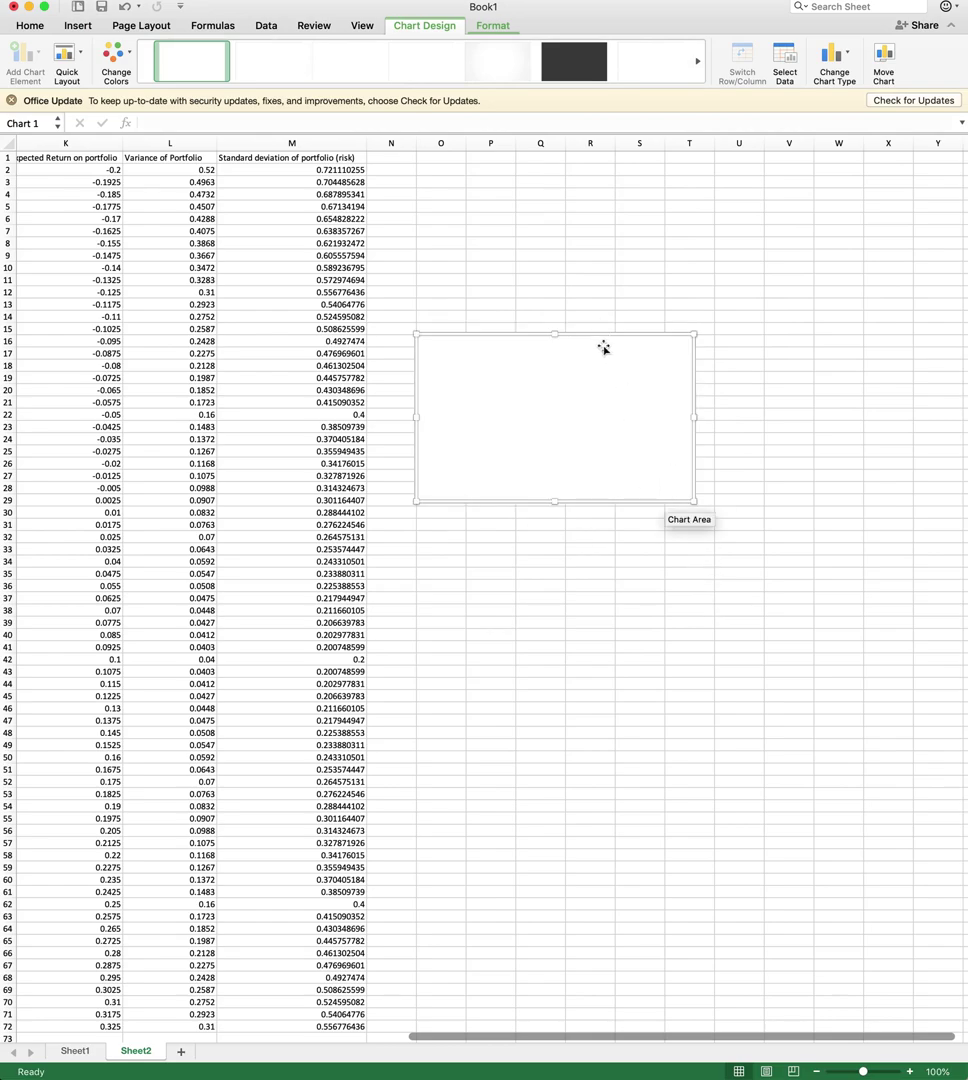
drag(692, 499, 896, 746)
Add a series named Efficient Frontier with X values from M2:M72
right_click(641, 503)
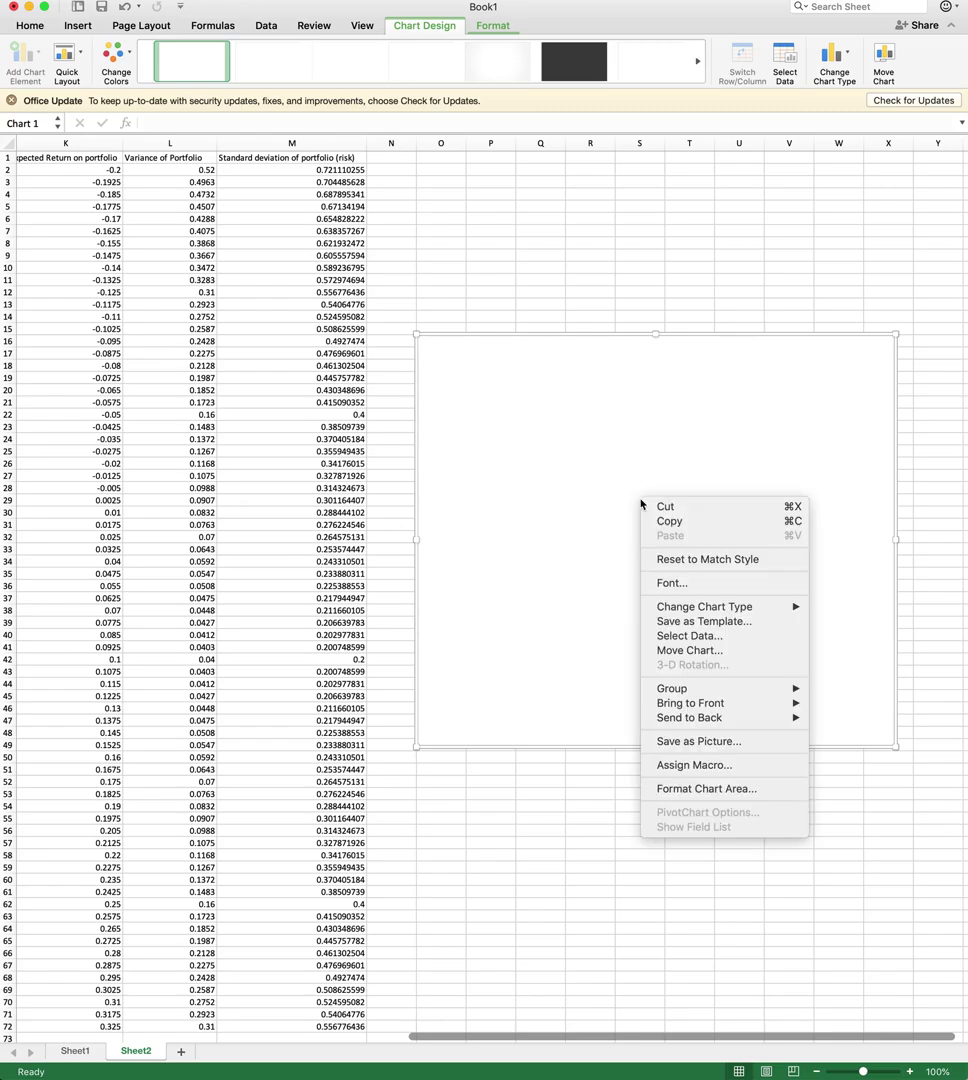
click(697, 636)
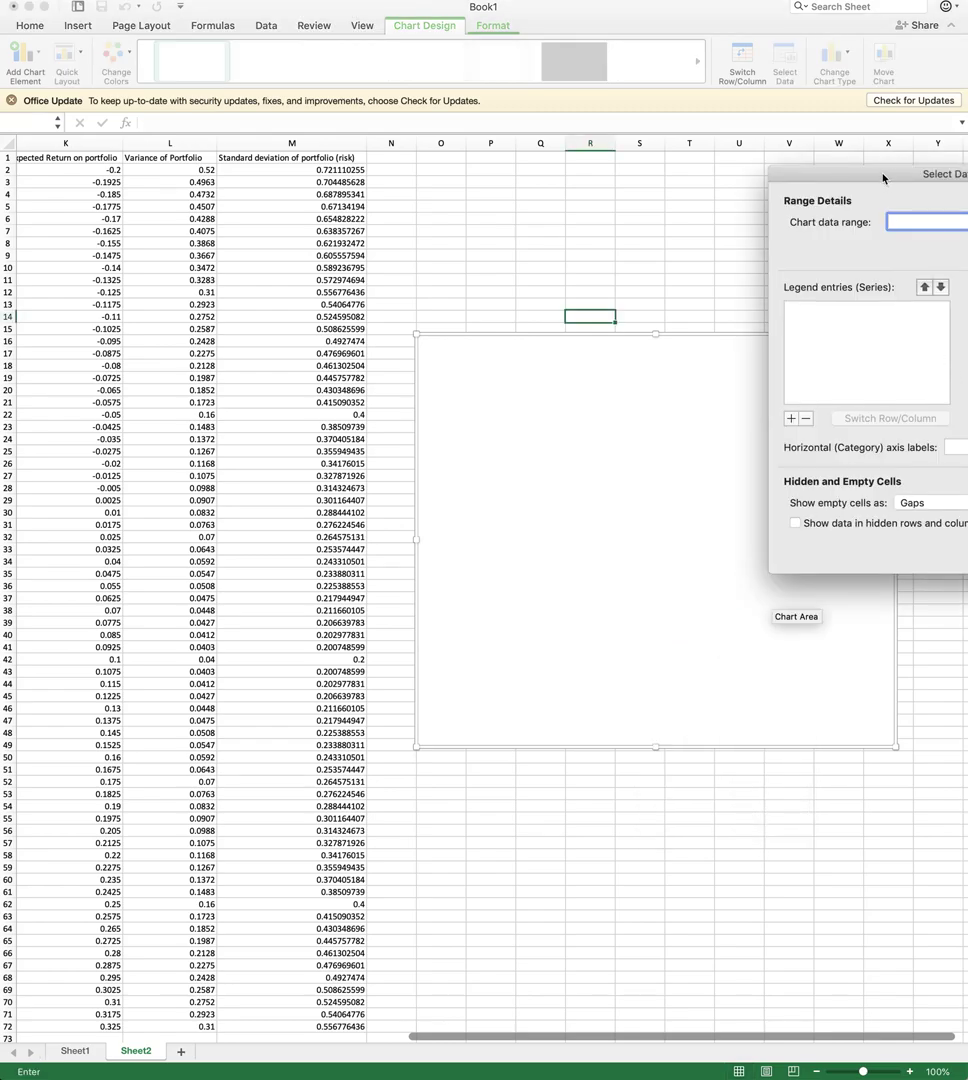
drag(883, 178, 577, 154)
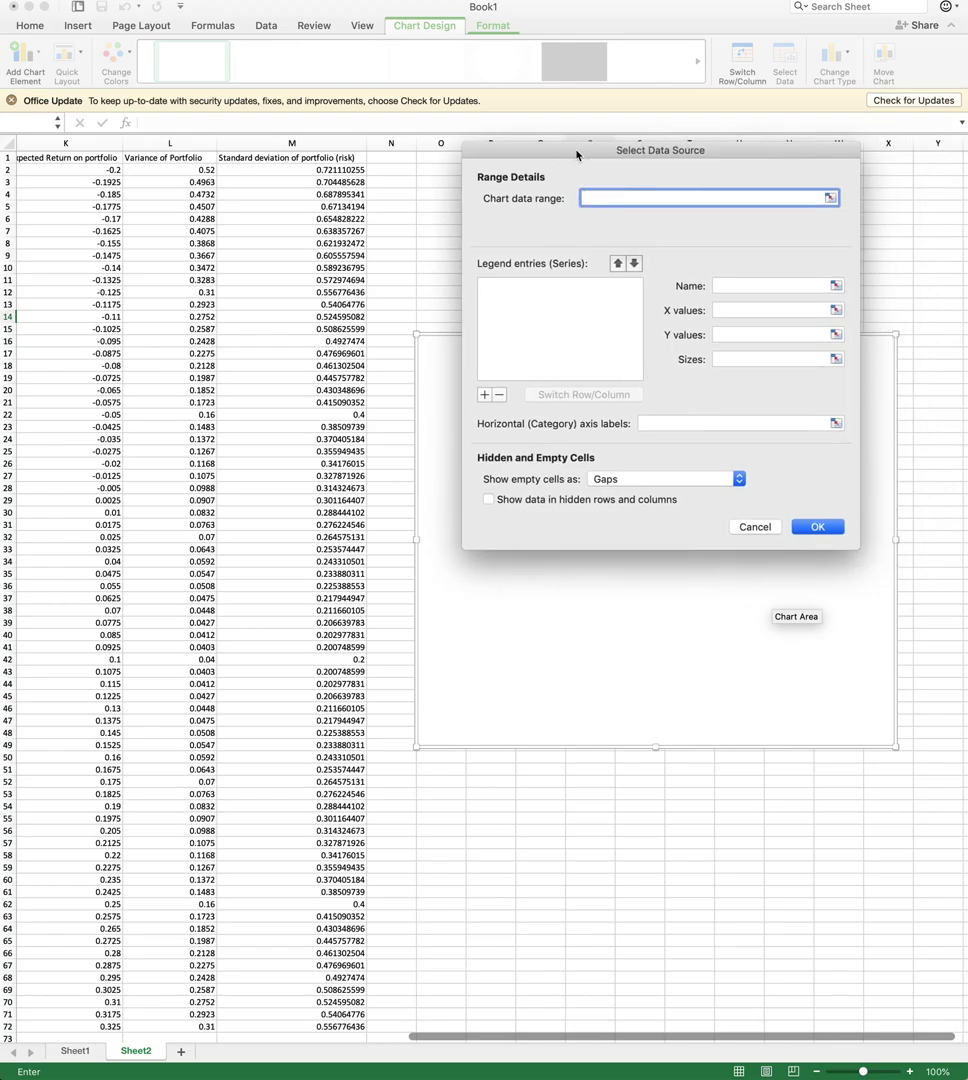
click(721, 286)
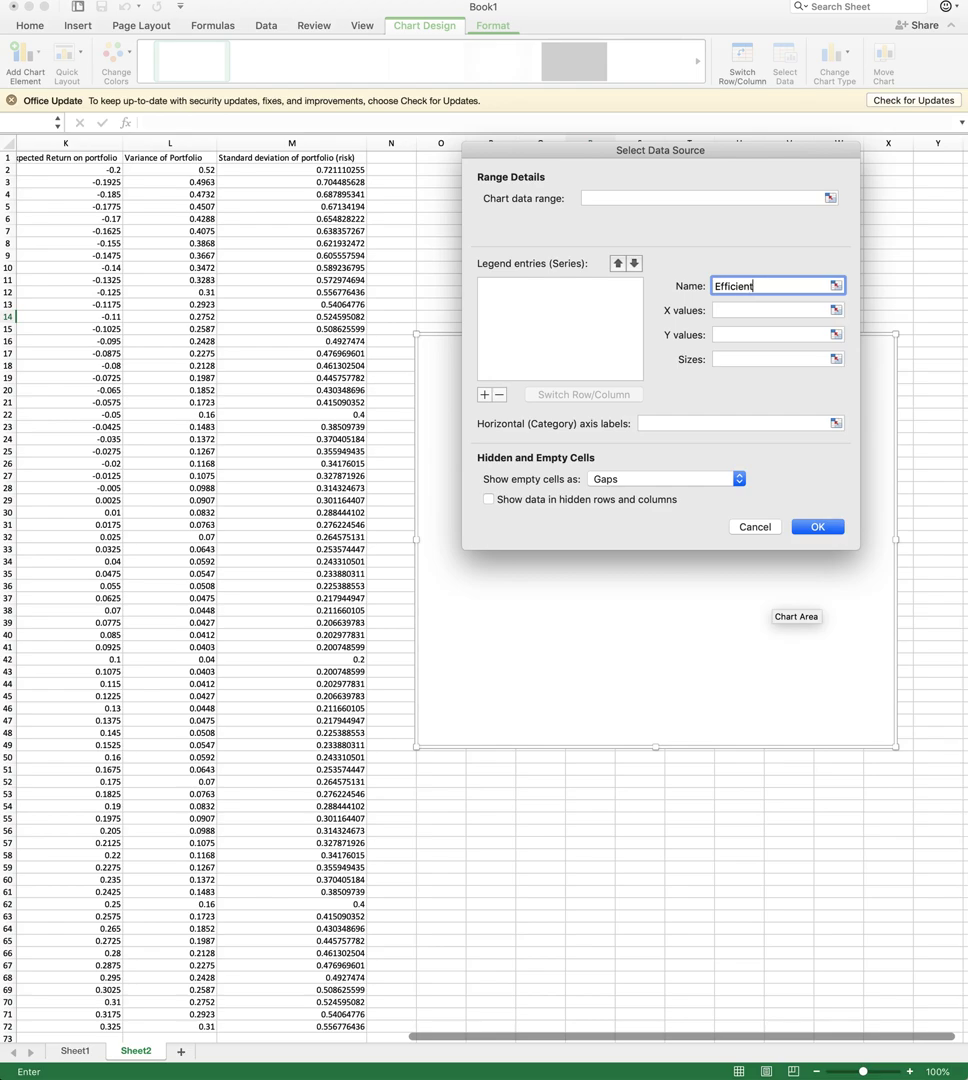
click(722, 310)
click(833, 310)
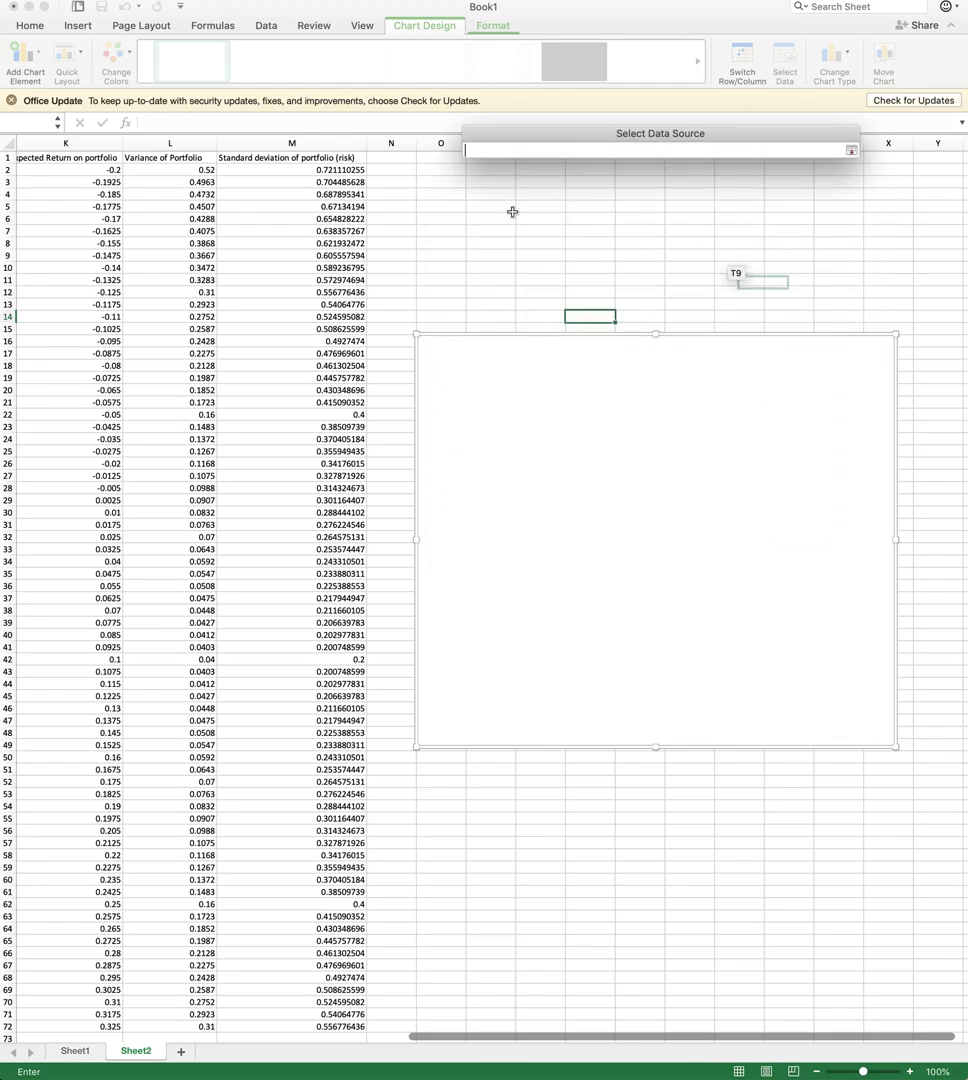
drag(320, 170, 279, 1021)
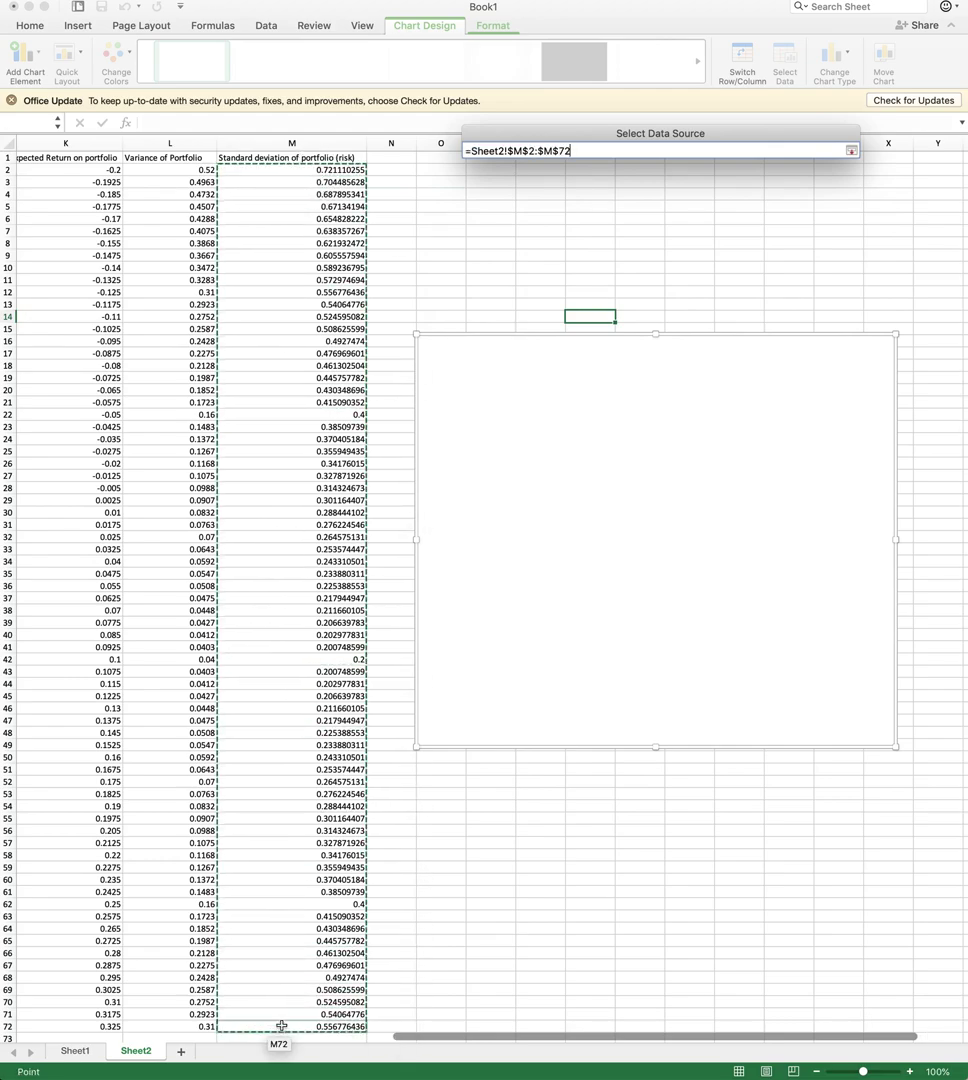
click(852, 152)
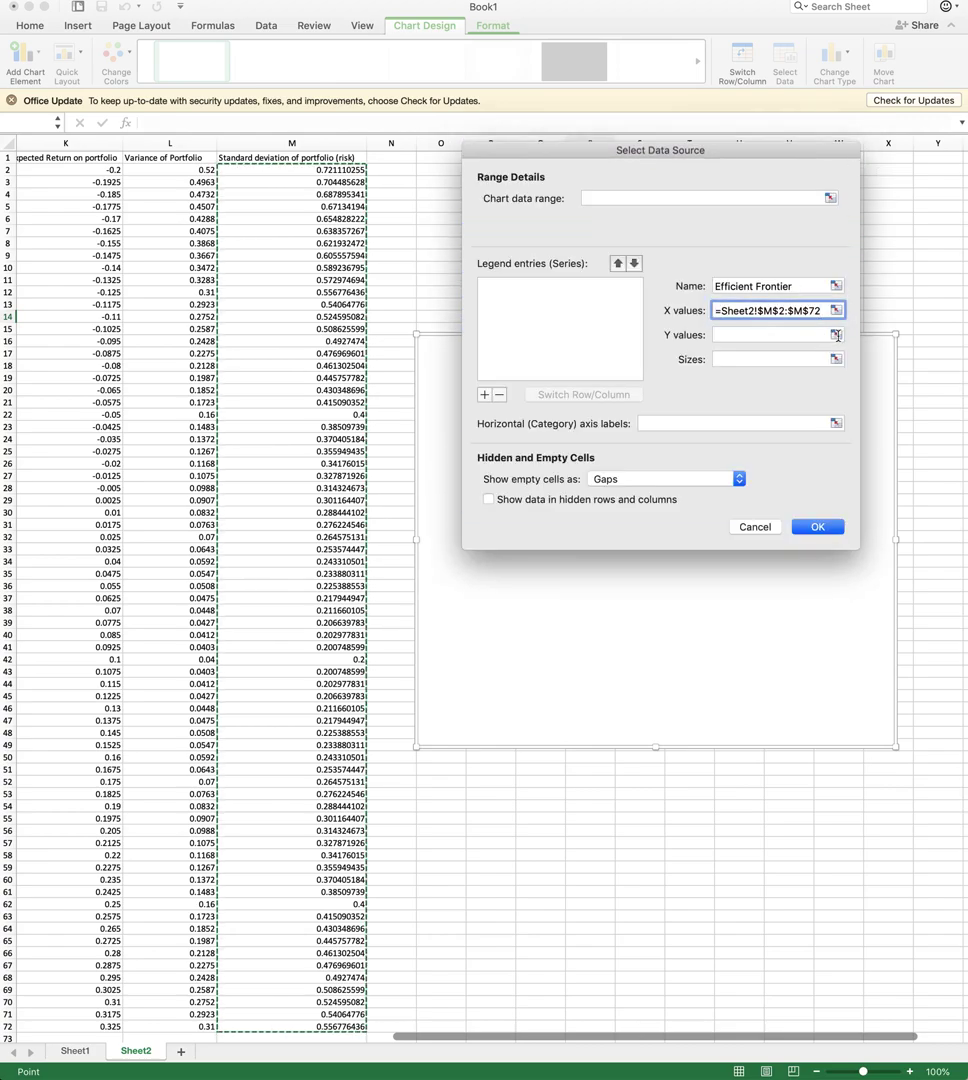
Set the series Y values to K2:K72 and confirm the data source
click(835, 336)
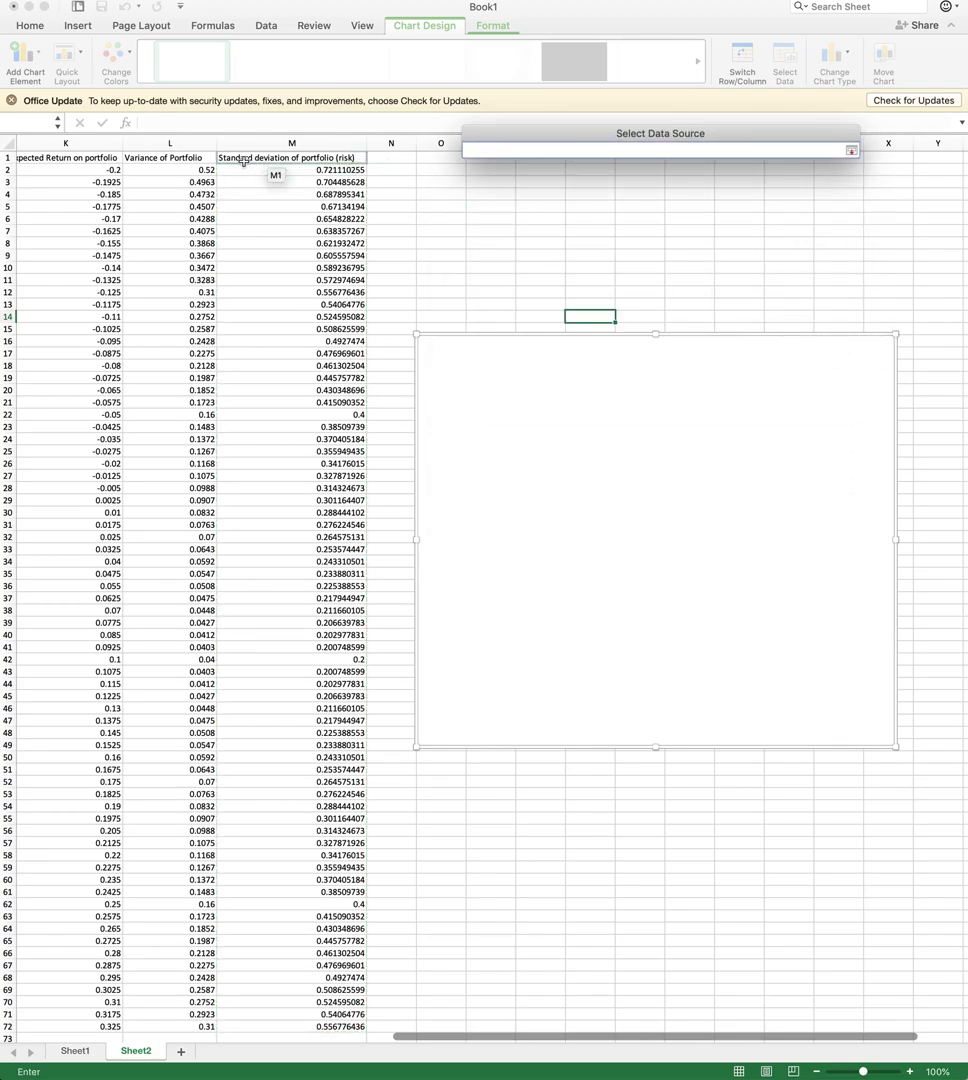
click(107, 170)
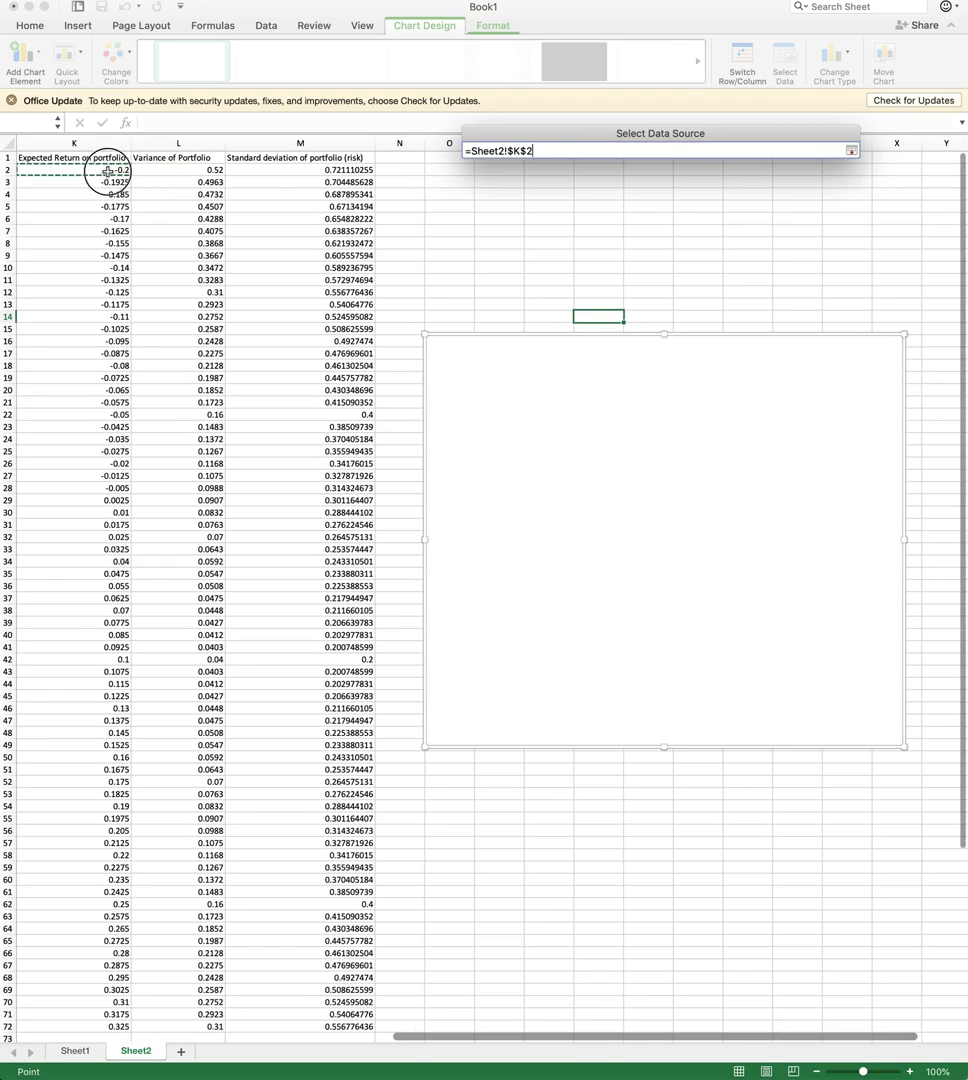
drag(108, 183, 60, 1025)
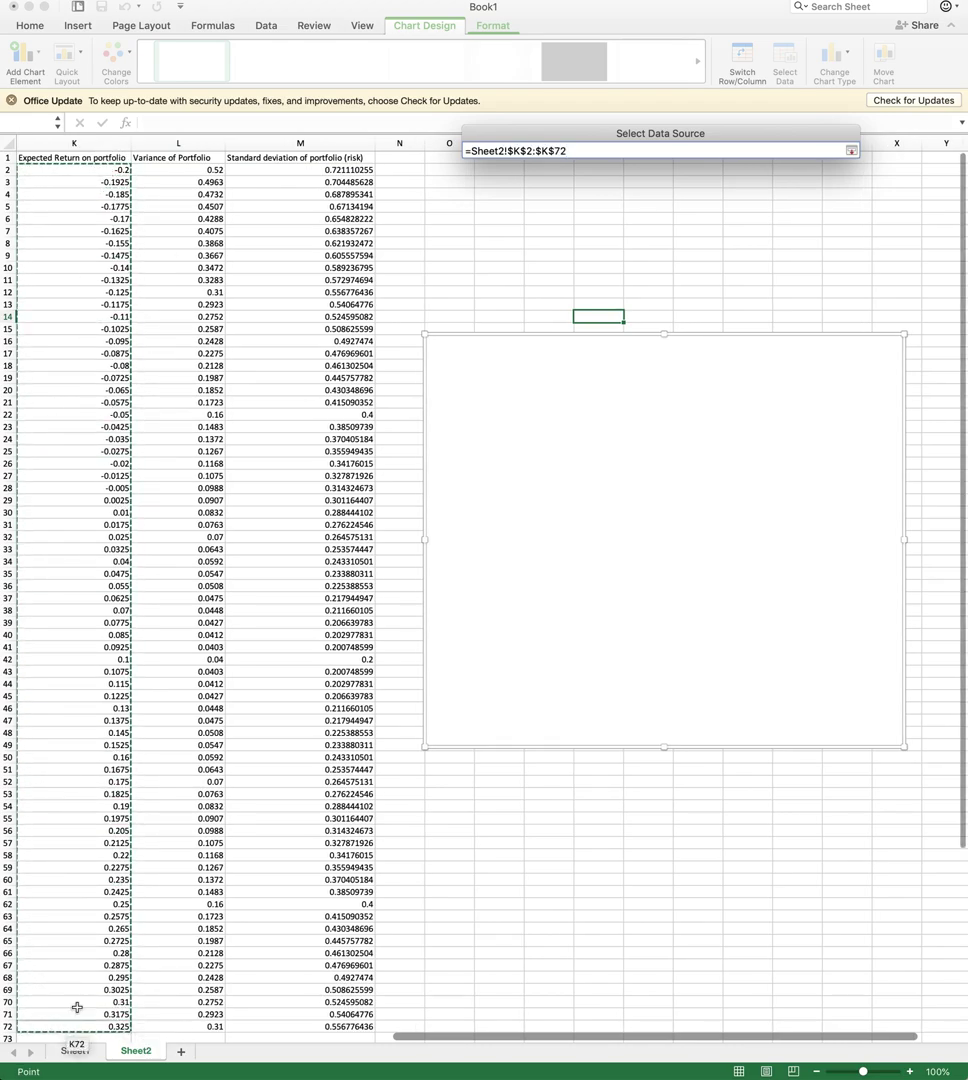
click(851, 150)
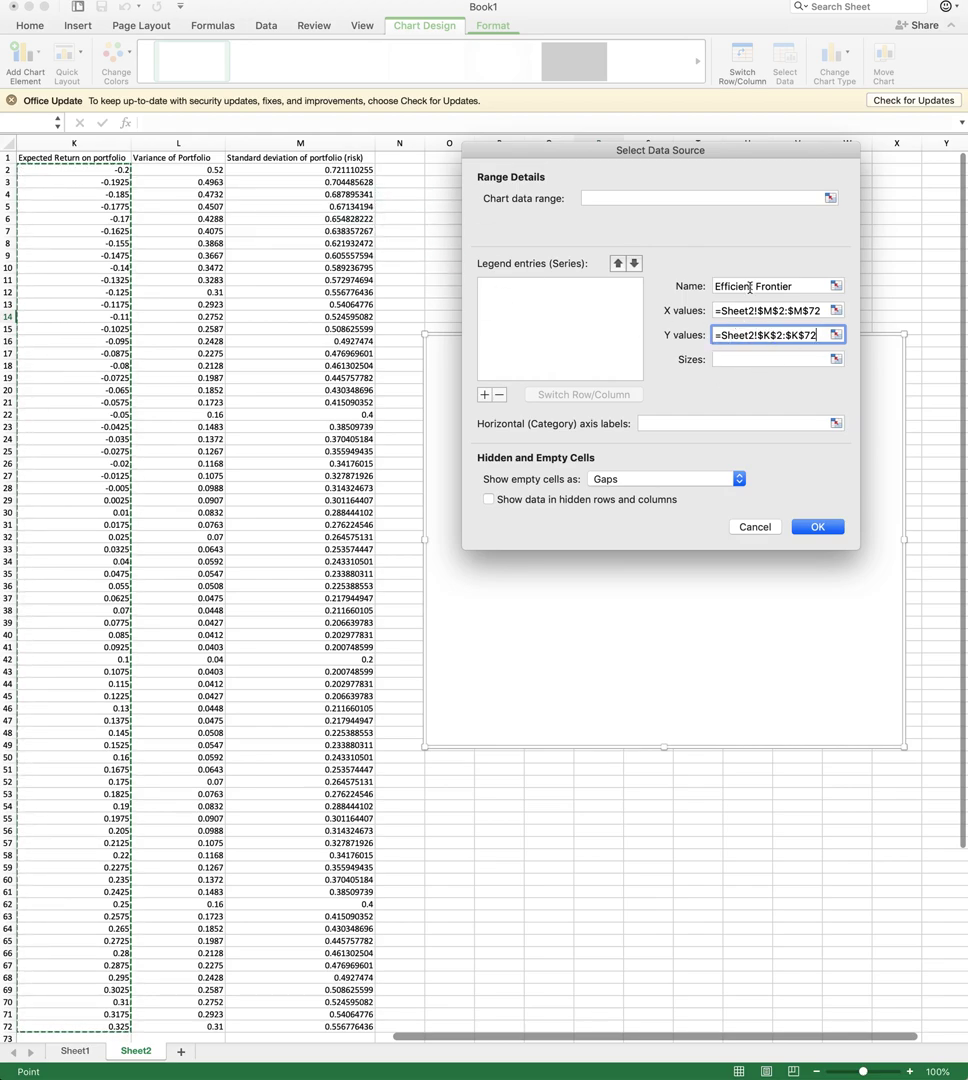
click(818, 527)
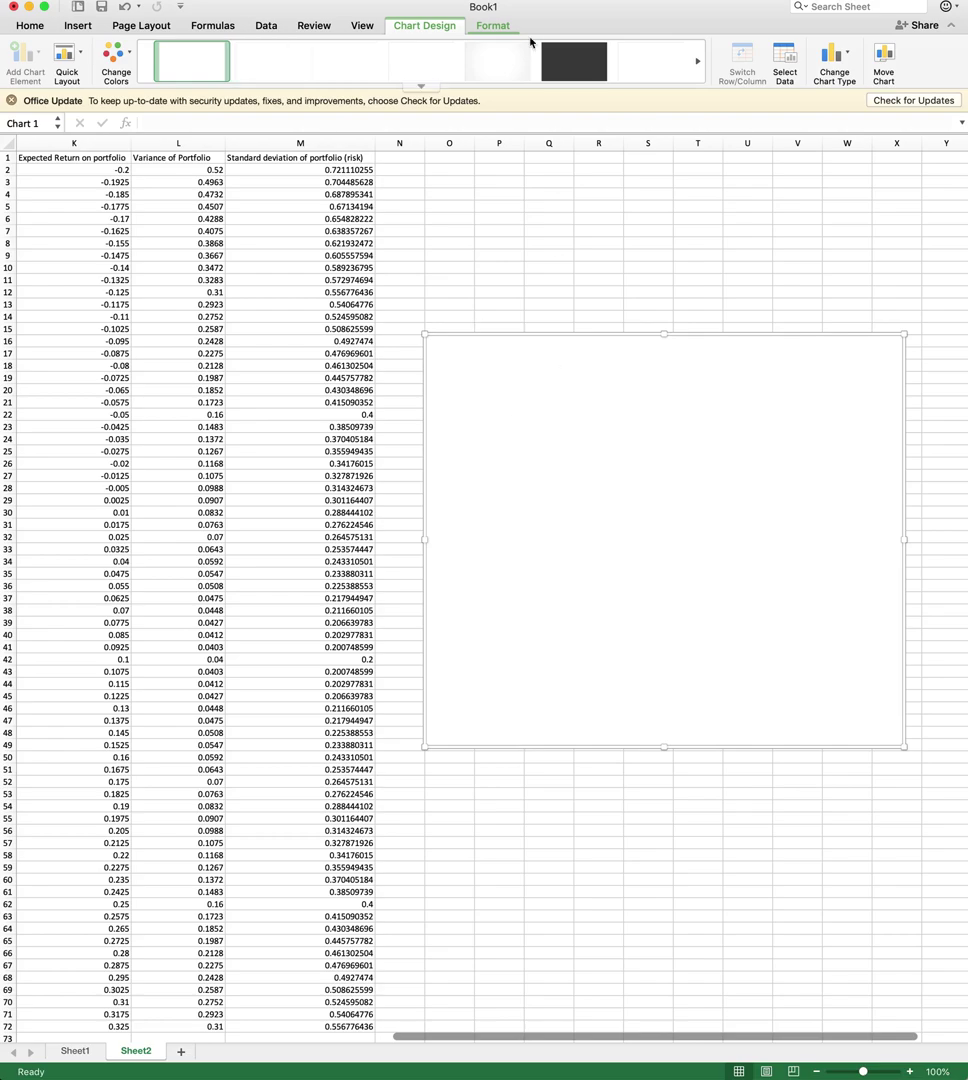
Cancel out of Select Data, then cut the empty scatter chart off Sheet2
right_click(582, 622)
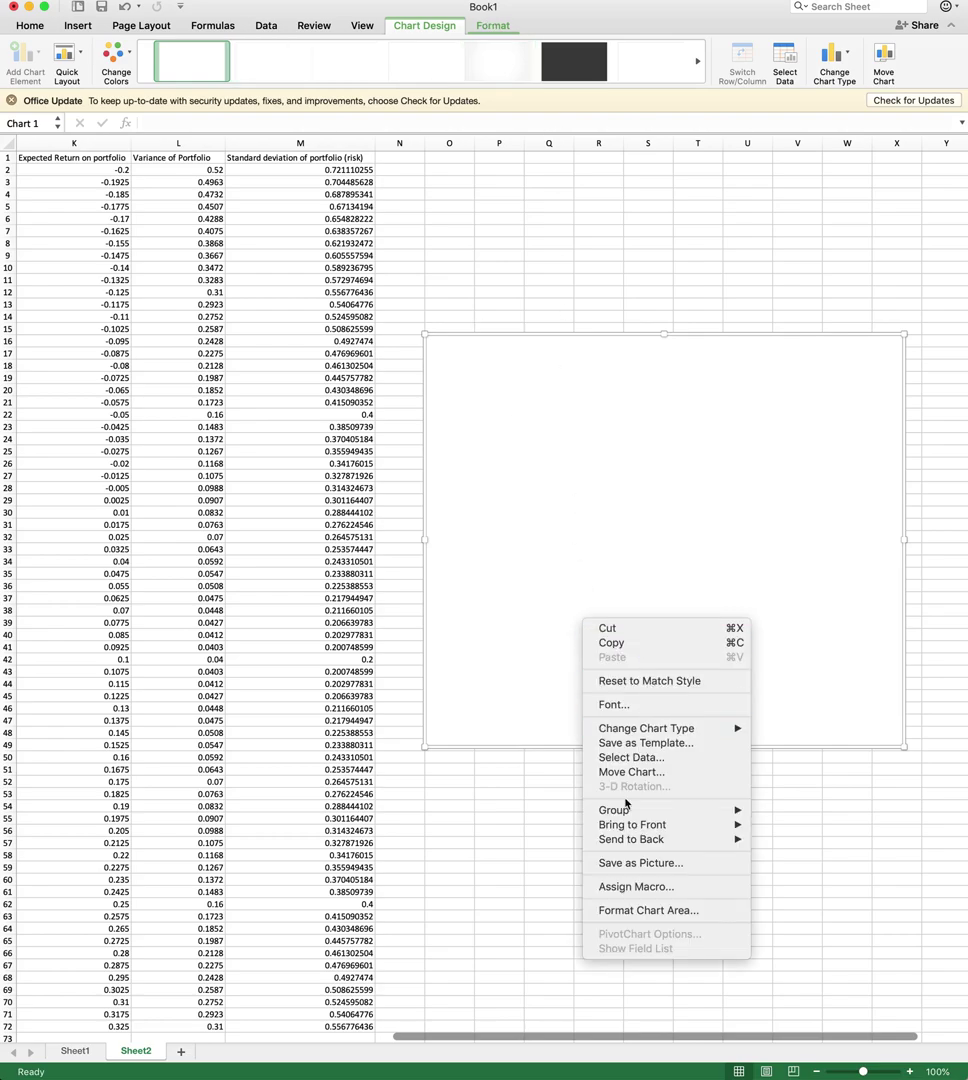
click(631, 758)
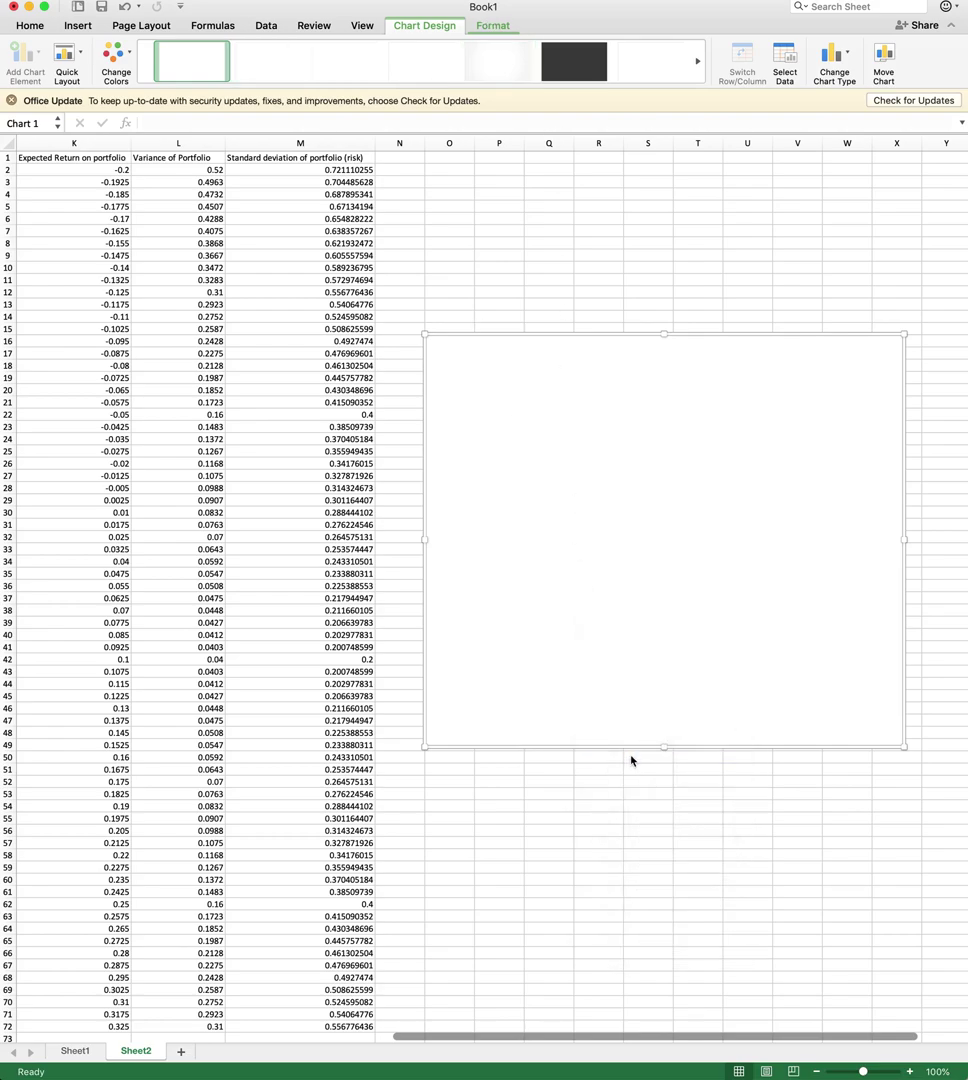
drag(891, 170, 568, 173)
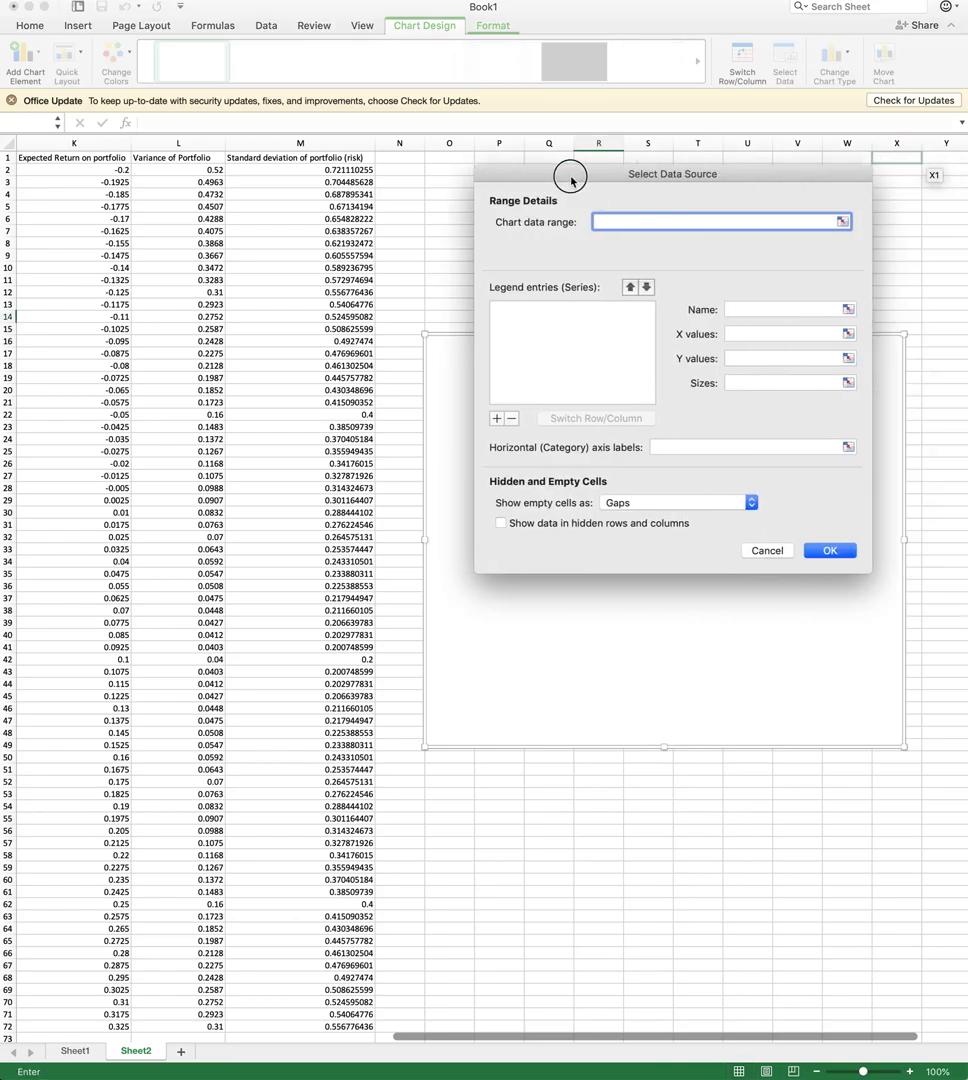
click(690, 550)
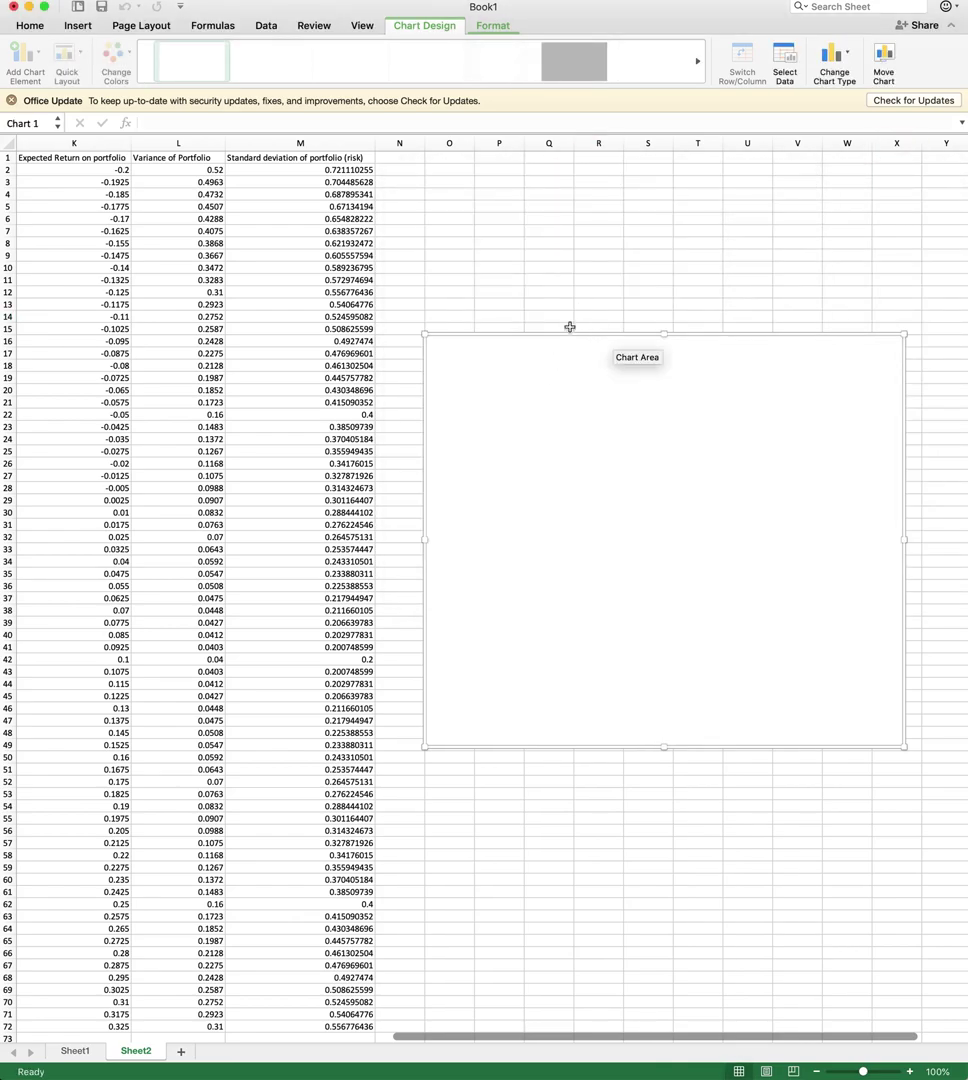
right_click(557, 334)
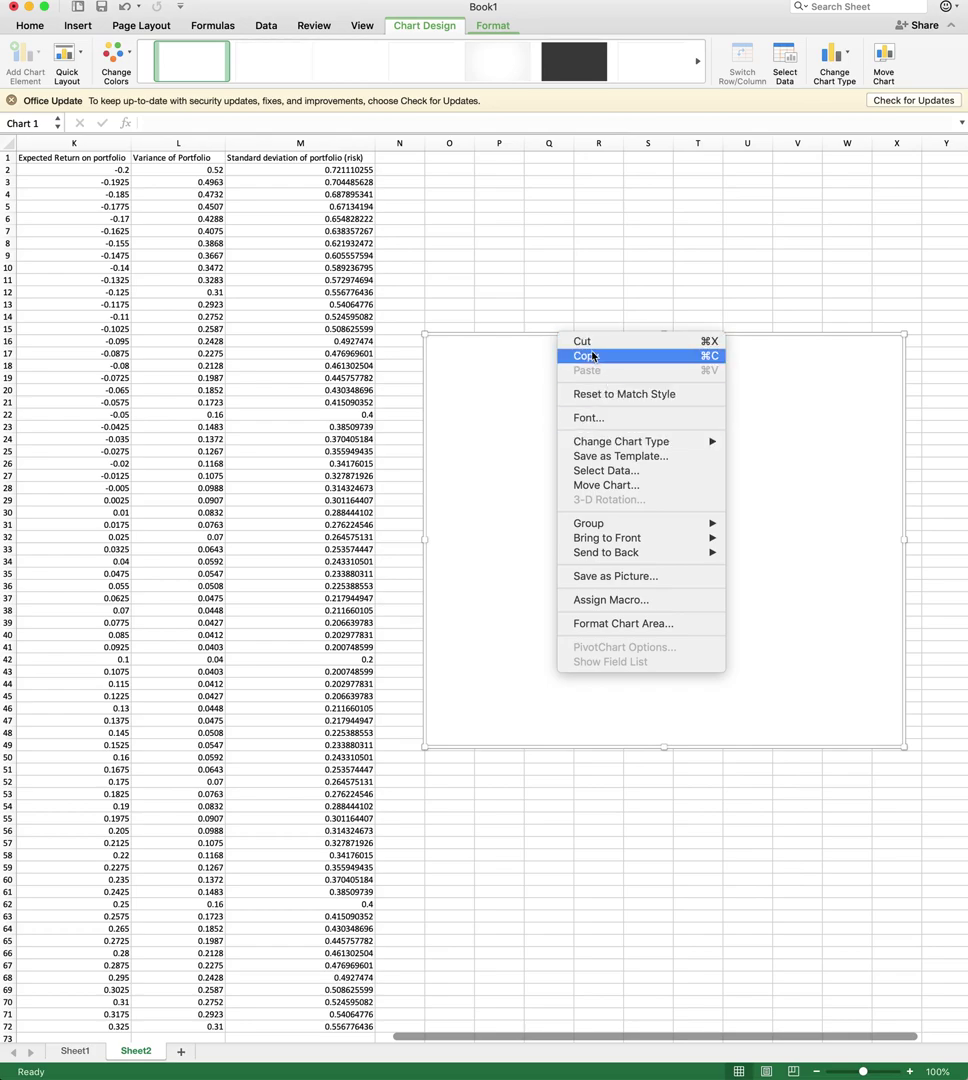
click(590, 345)
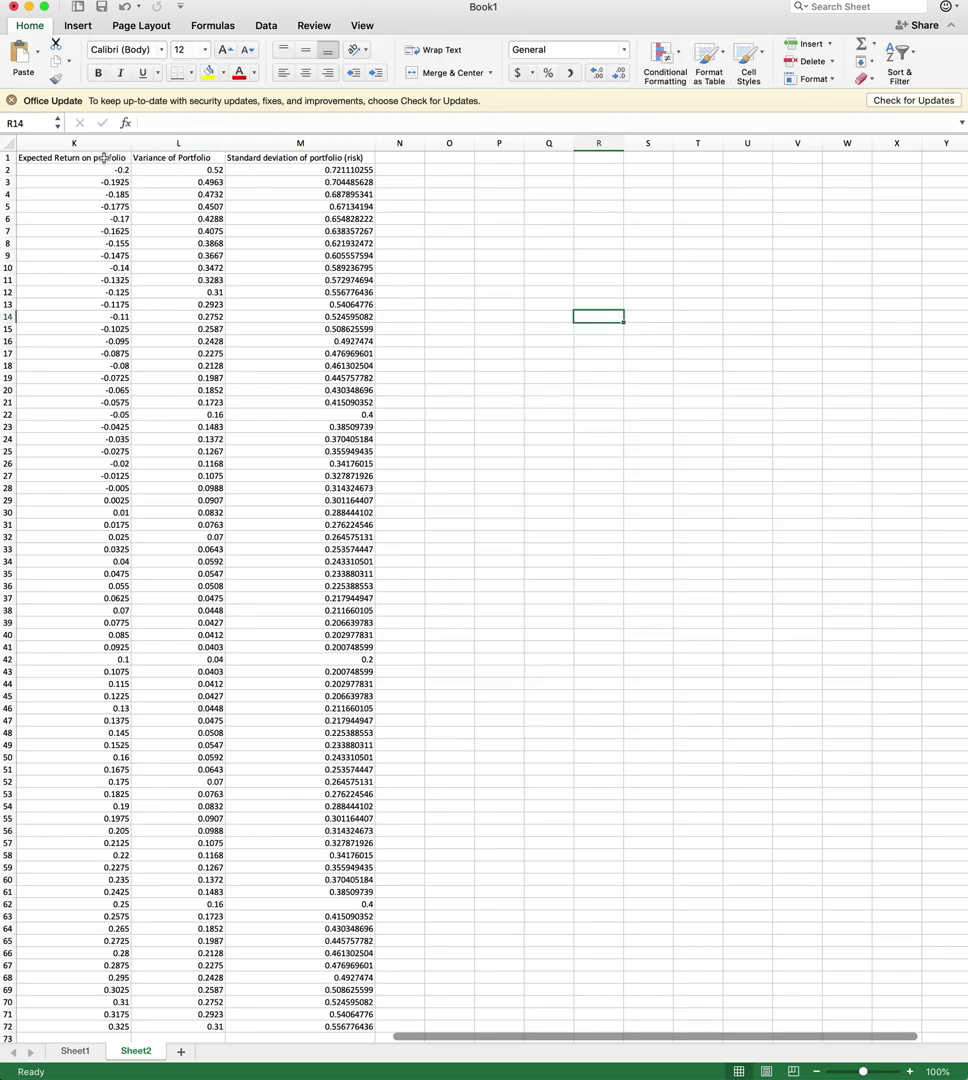
Plot K2:K72 and M2:M72 as a markers-only scatter near N16, enlarged to about 8 by 6.7 inches
drag(102, 169, 104, 856)
scroll(301, 441, up, 5)
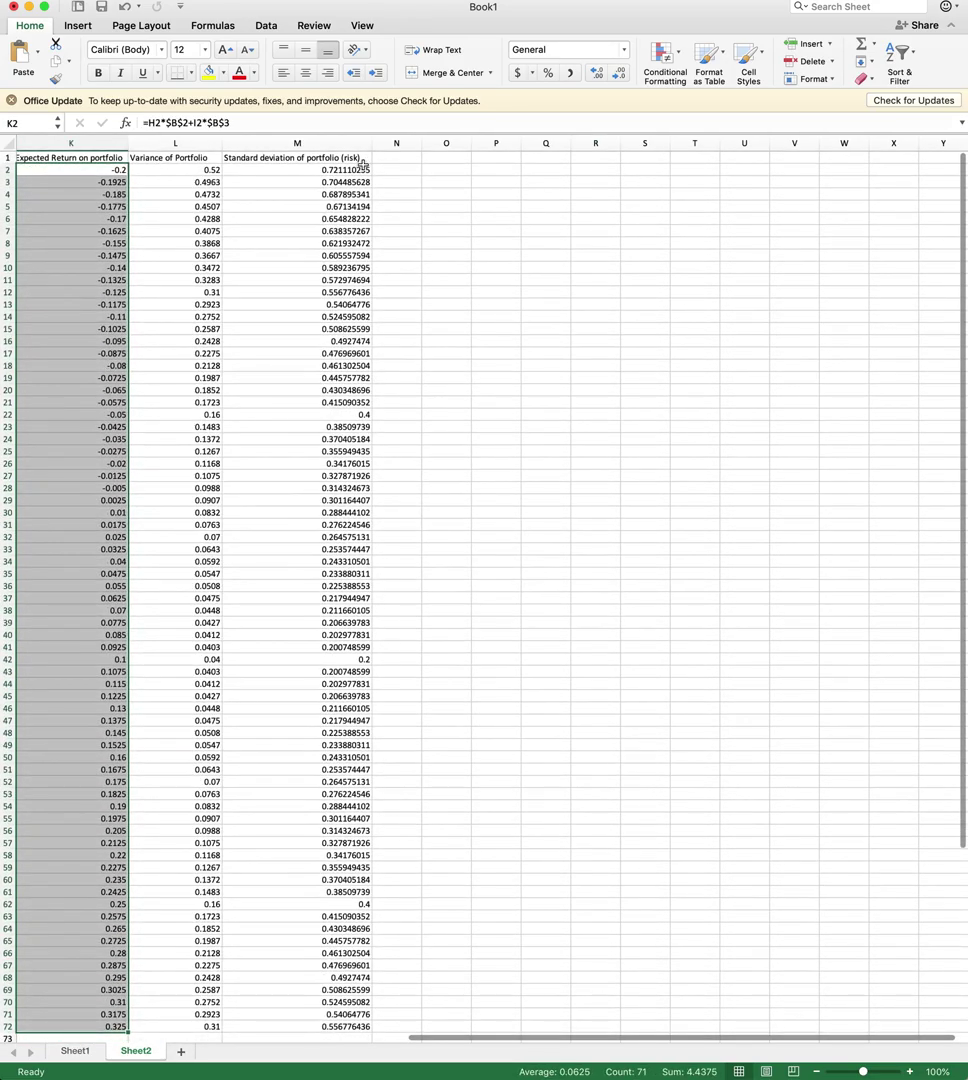
drag(351, 169, 313, 1025)
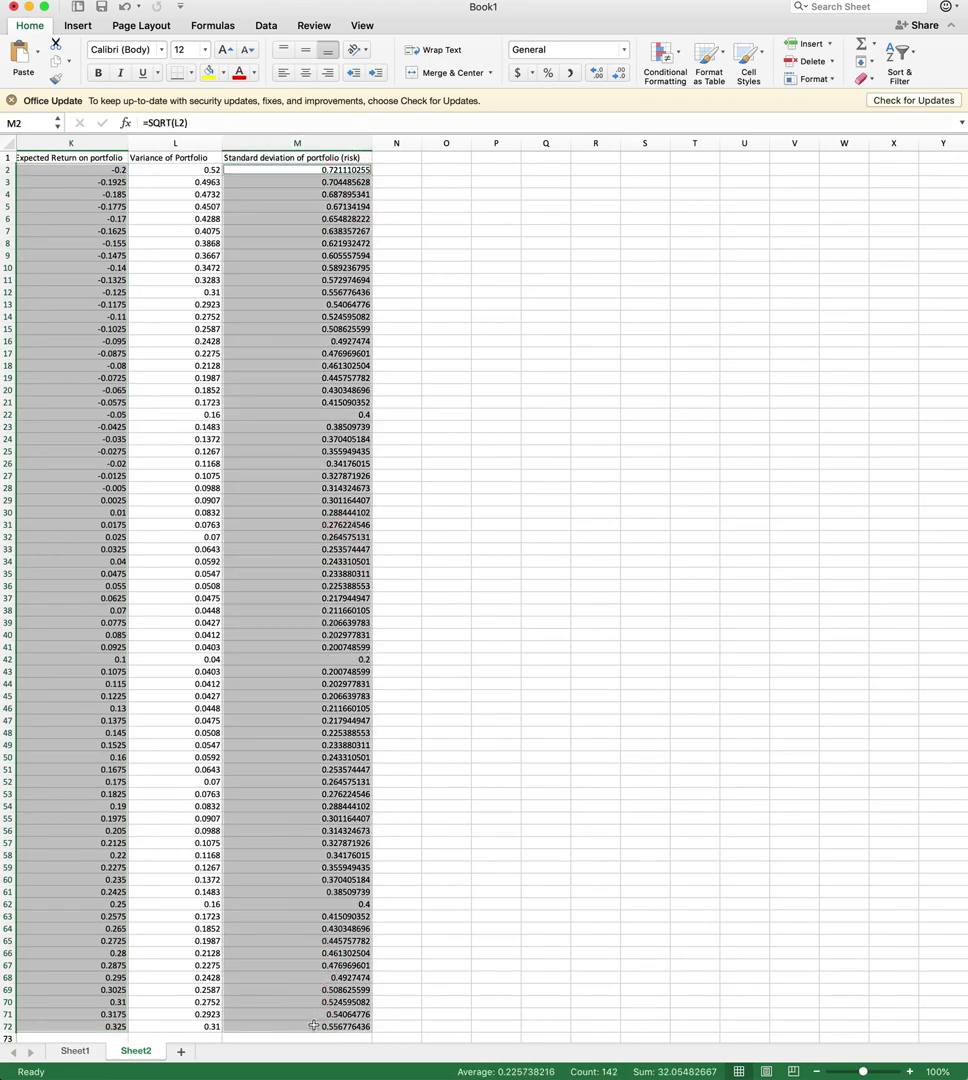
click(79, 25)
click(496, 78)
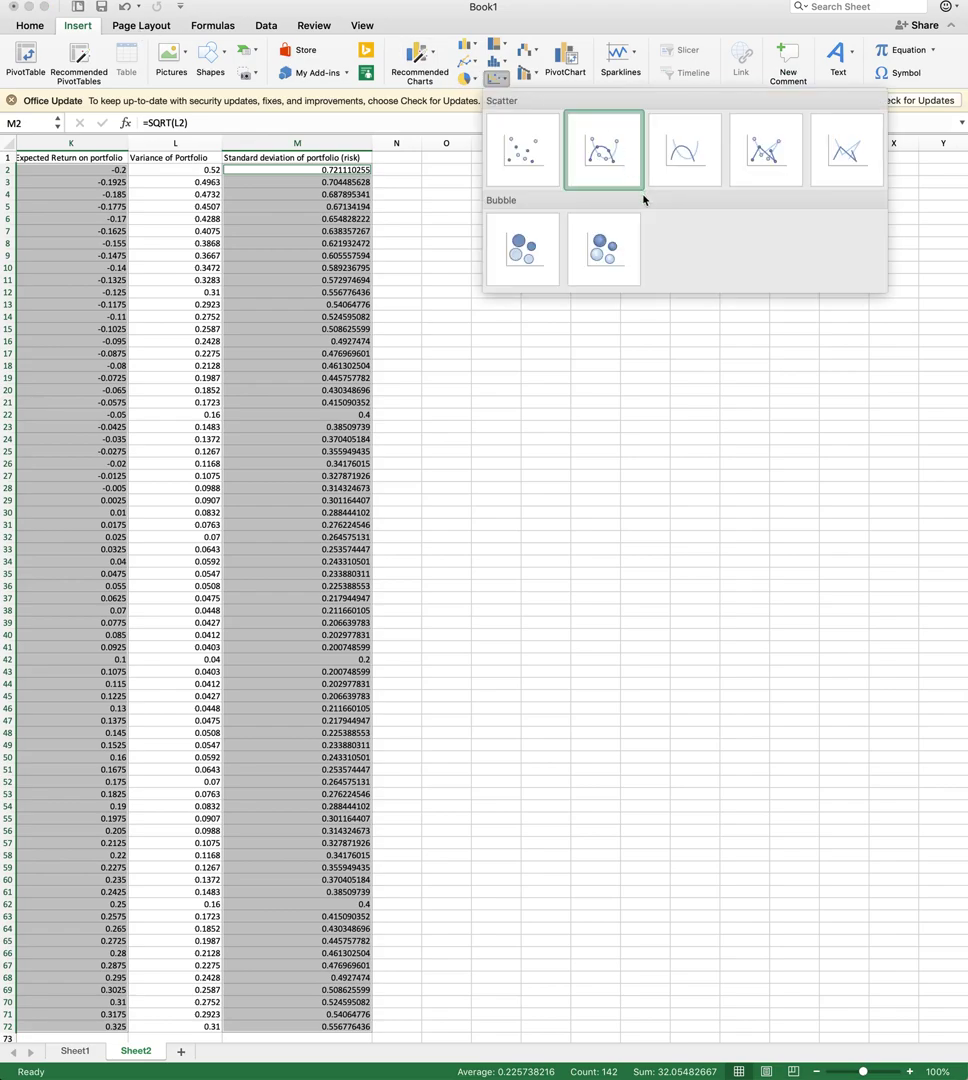
click(522, 155)
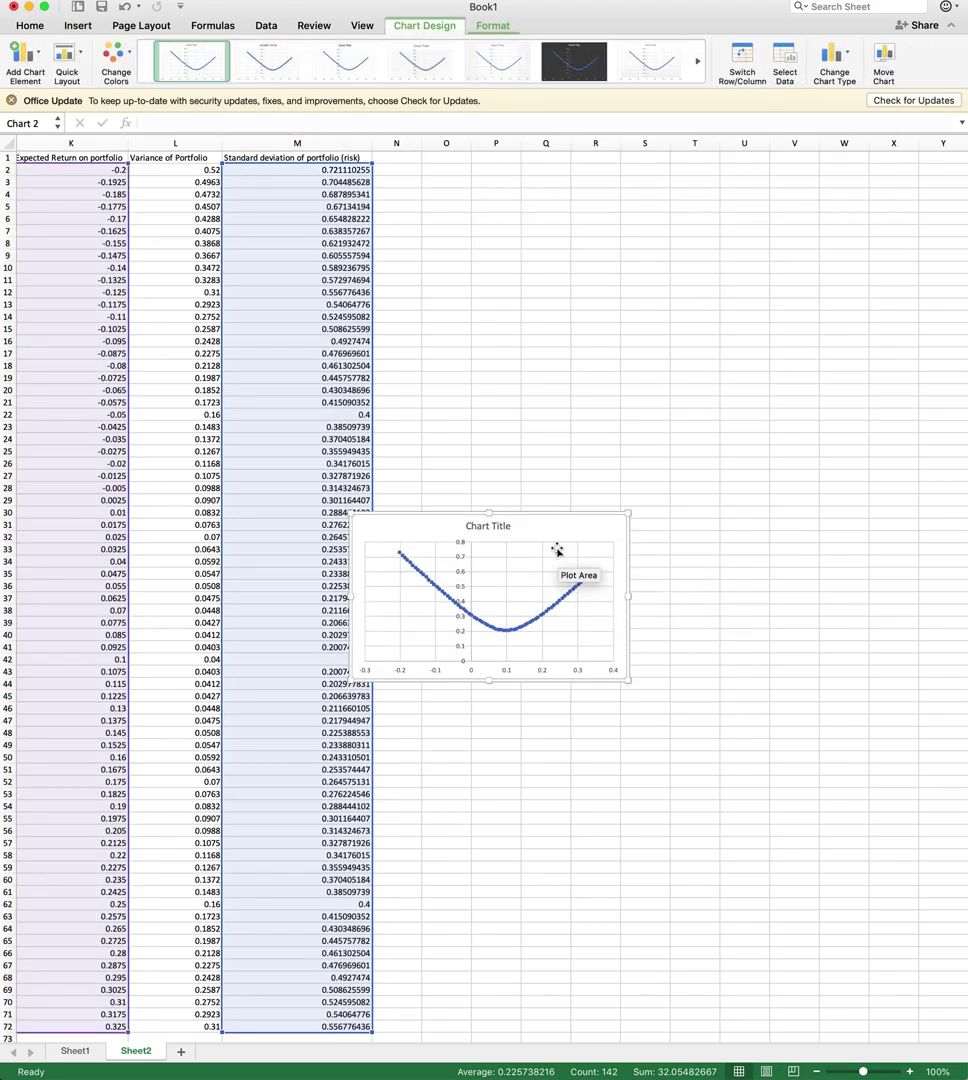
drag(551, 518, 642, 342)
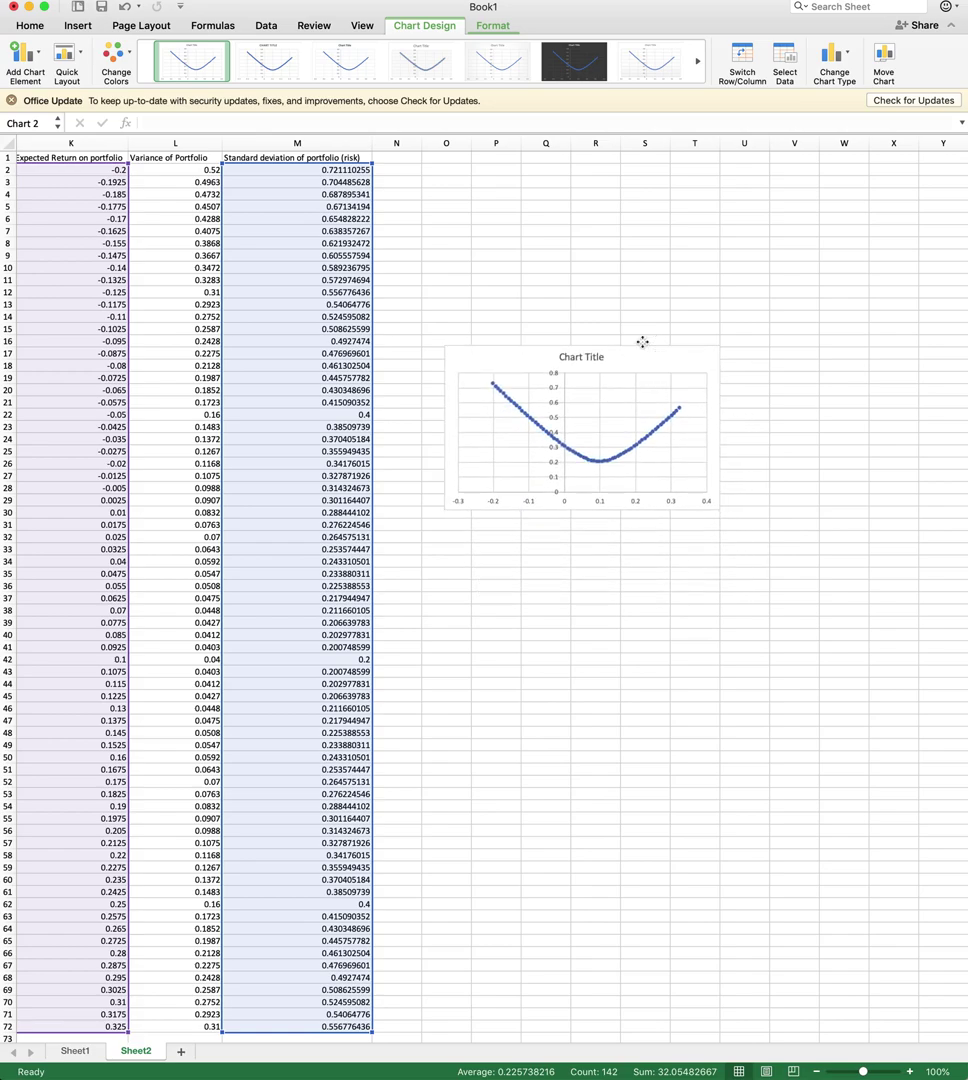
drag(719, 510, 887, 714)
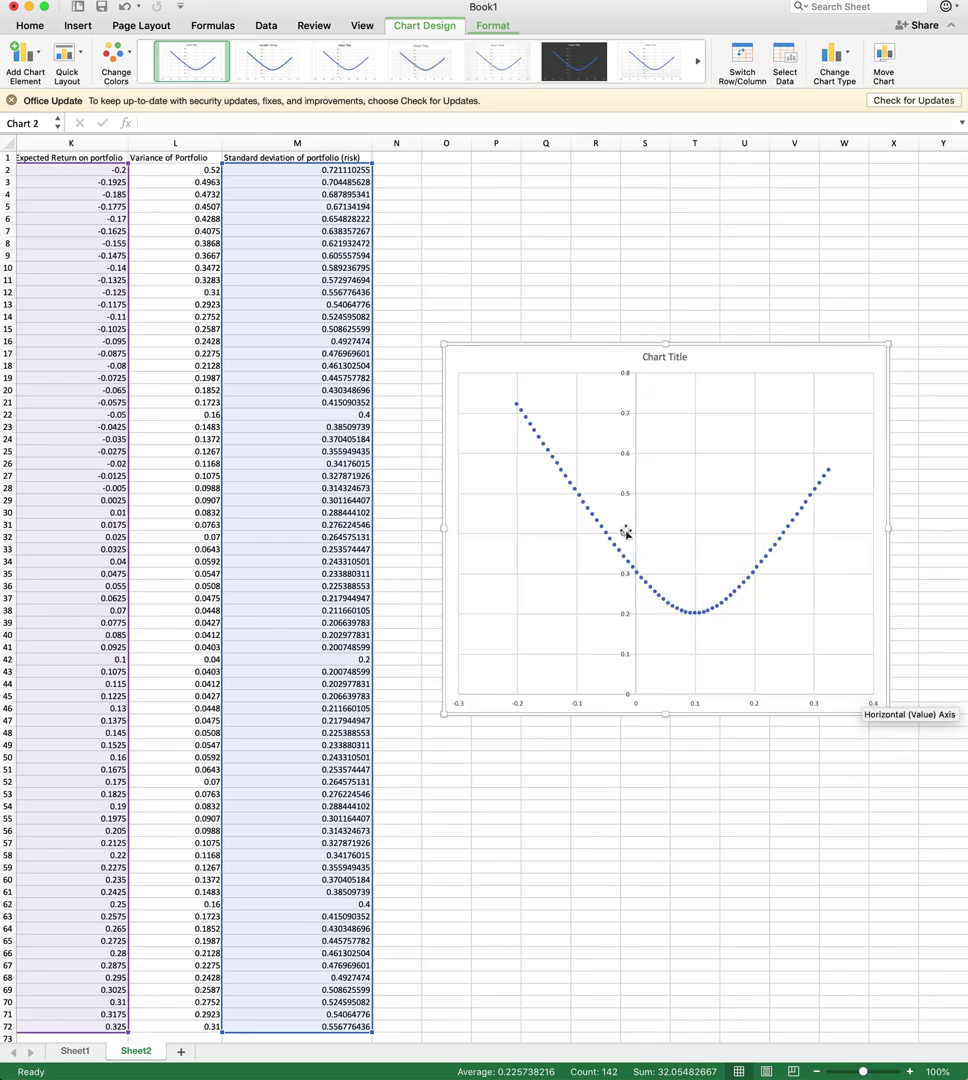
Change the series to X values $M$2:$M$72 and Y values $K$2:$K$72
right_click(708, 619)
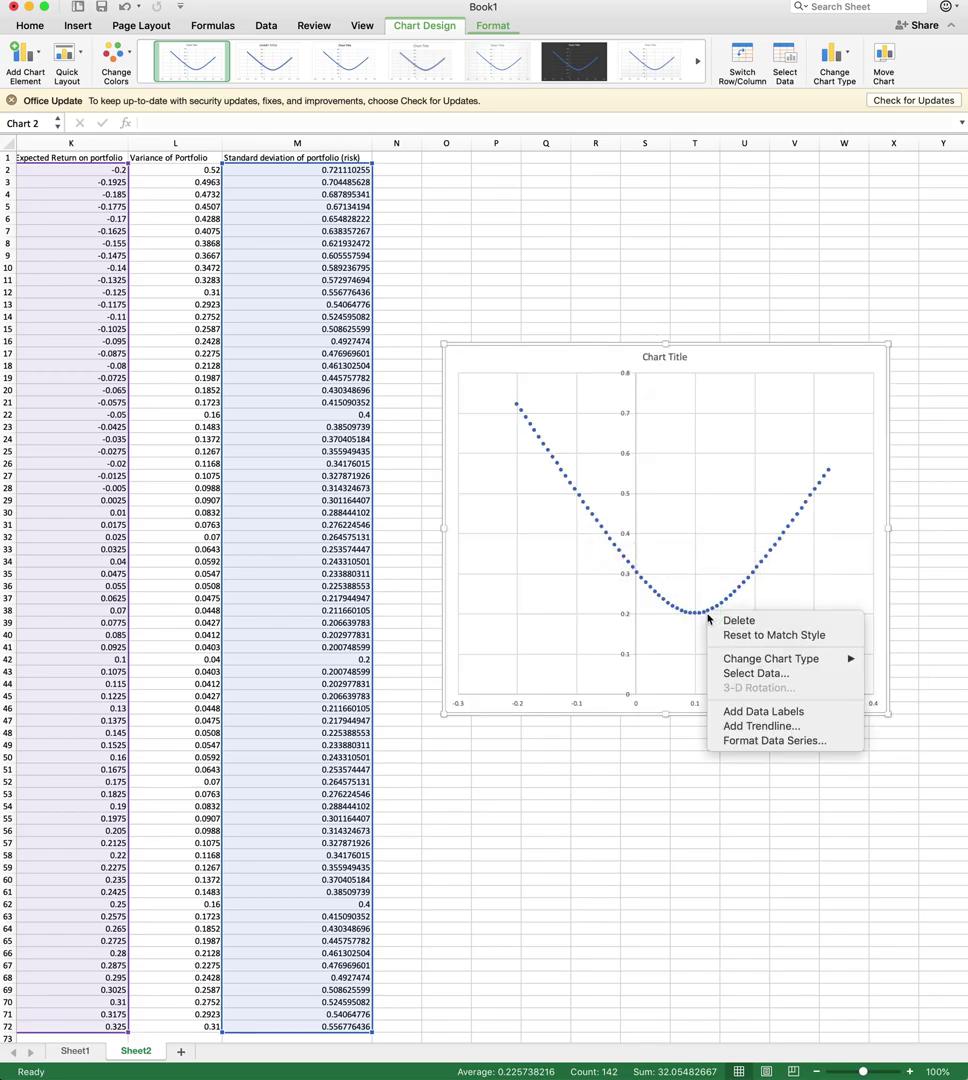
click(744, 673)
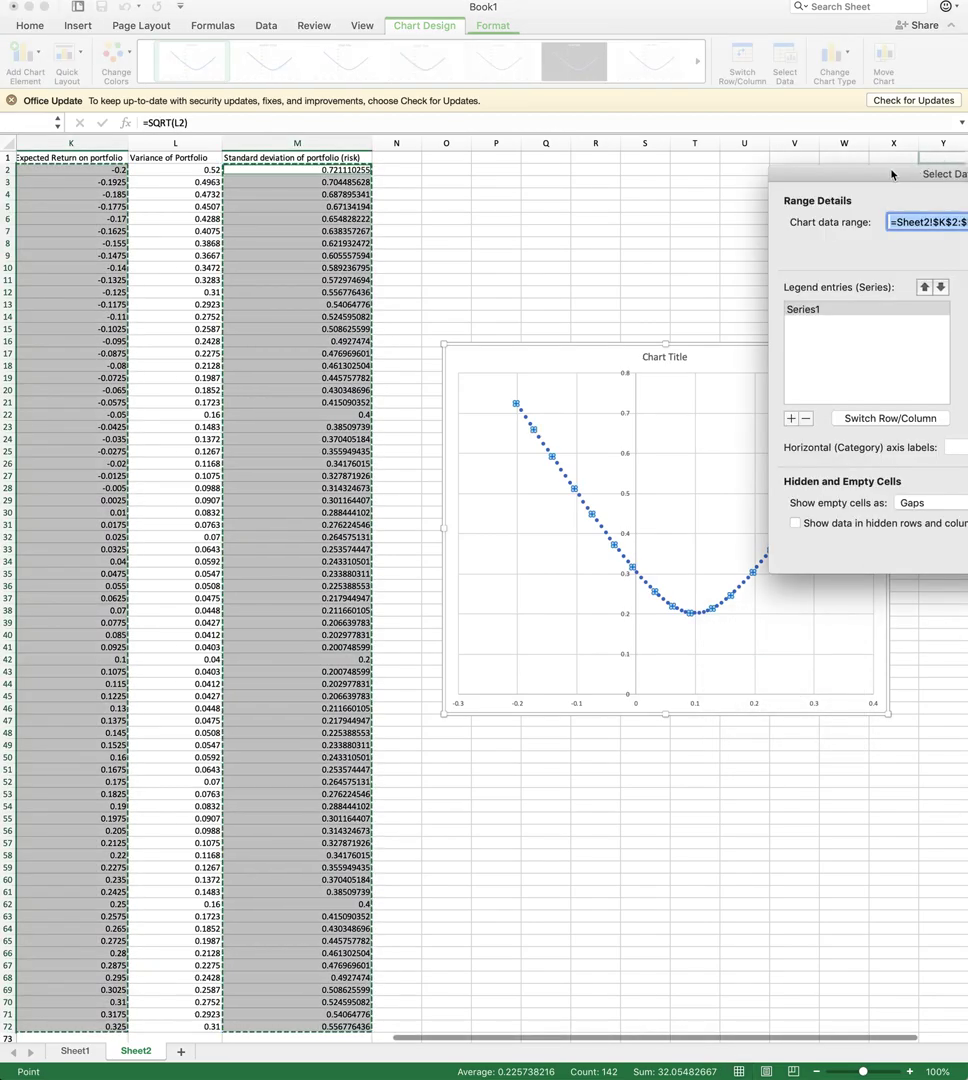
drag(892, 175, 545, 172)
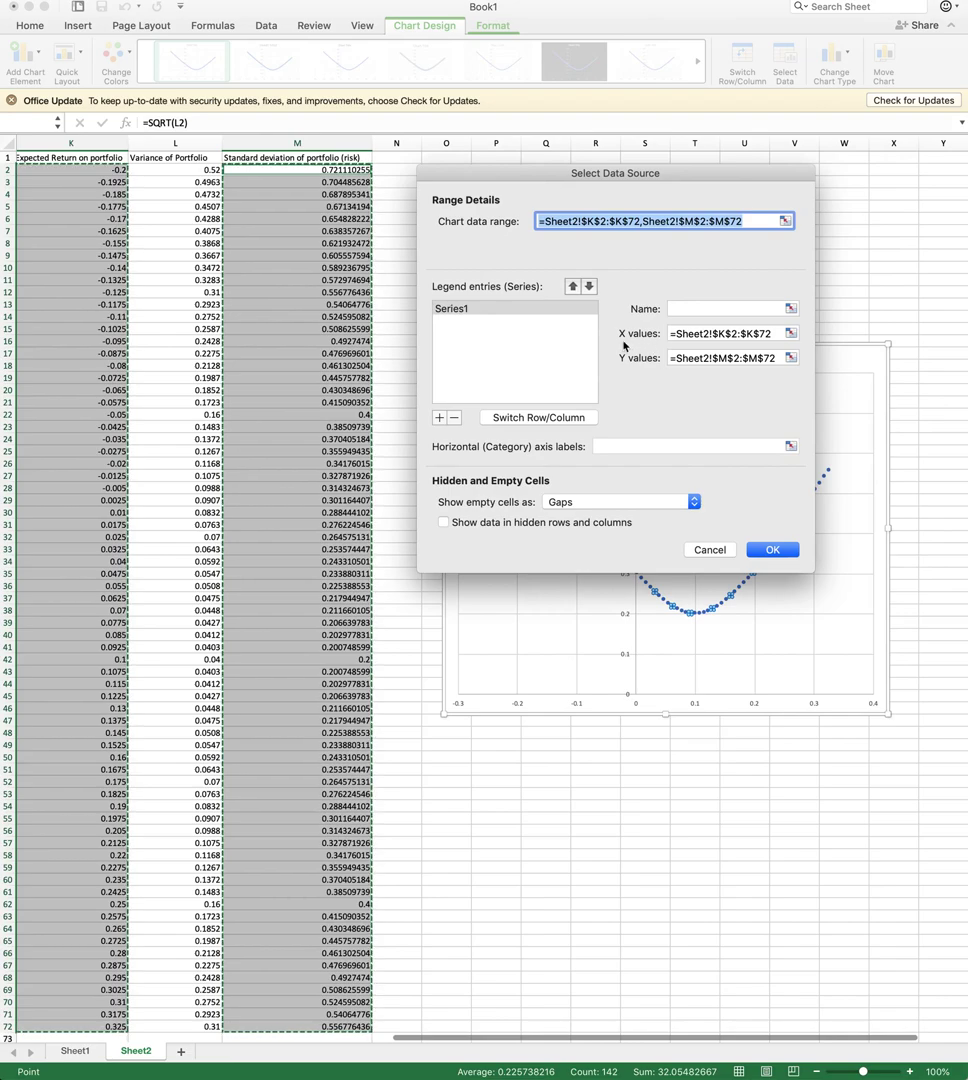
mouse_move(118, 182)
mouse_down()
mouse_move(121, 192)
mouse_move(105, 172)
mouse_up()
click(733, 334)
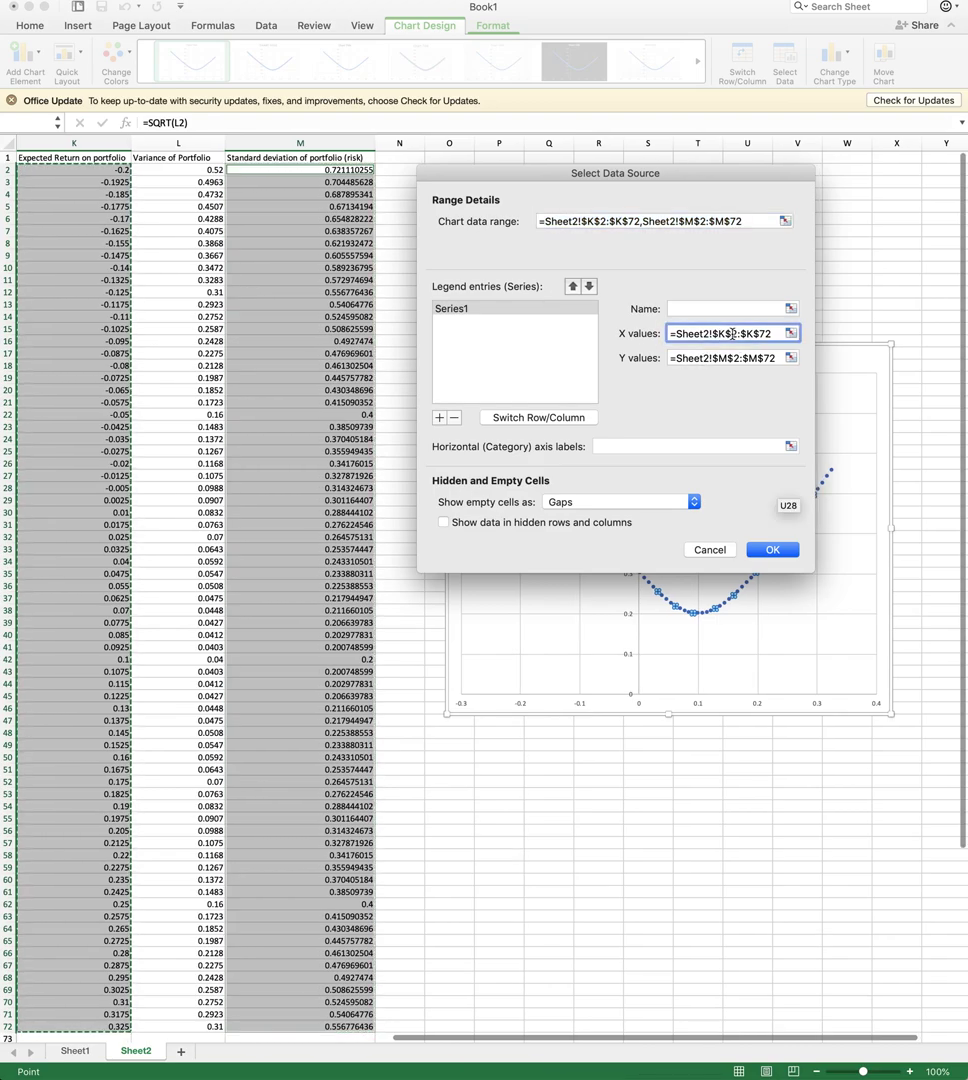
key(BackSpace)
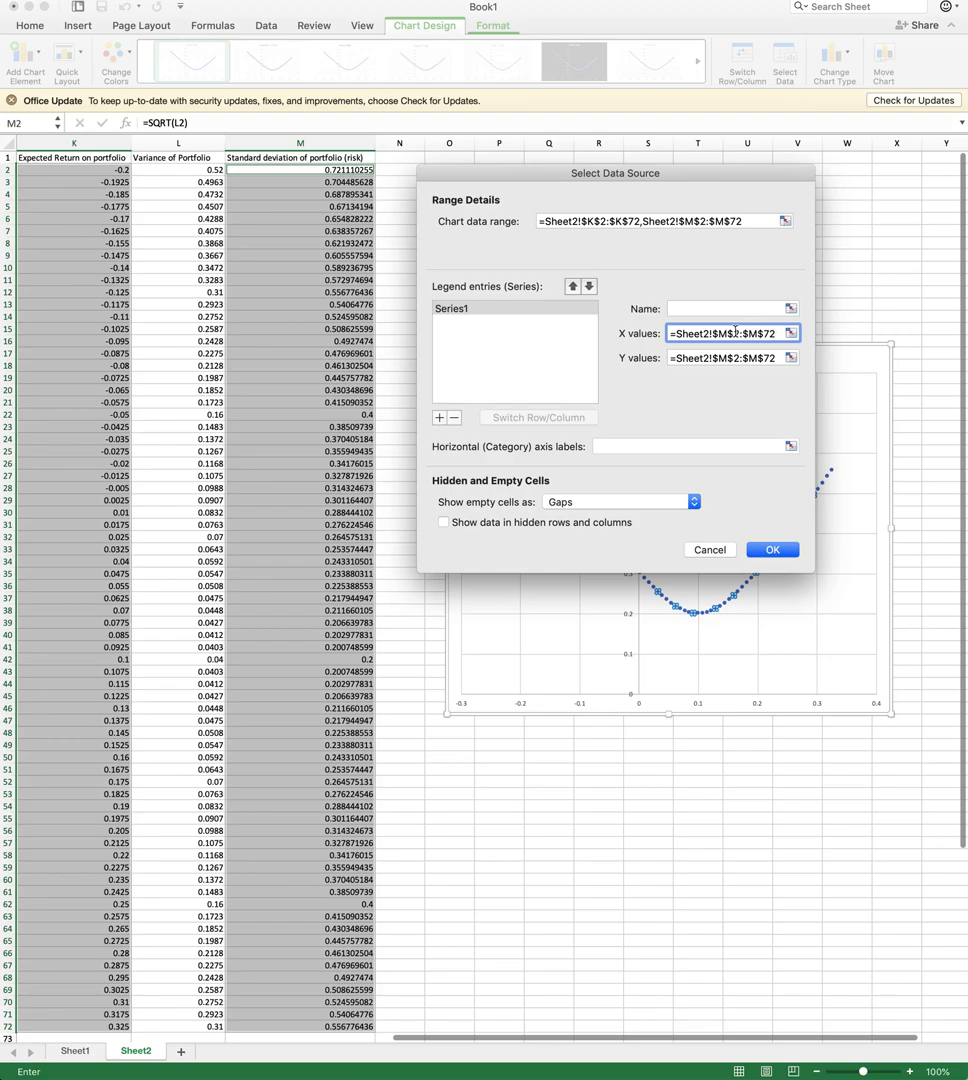
click(717, 358)
key(BackSpace)
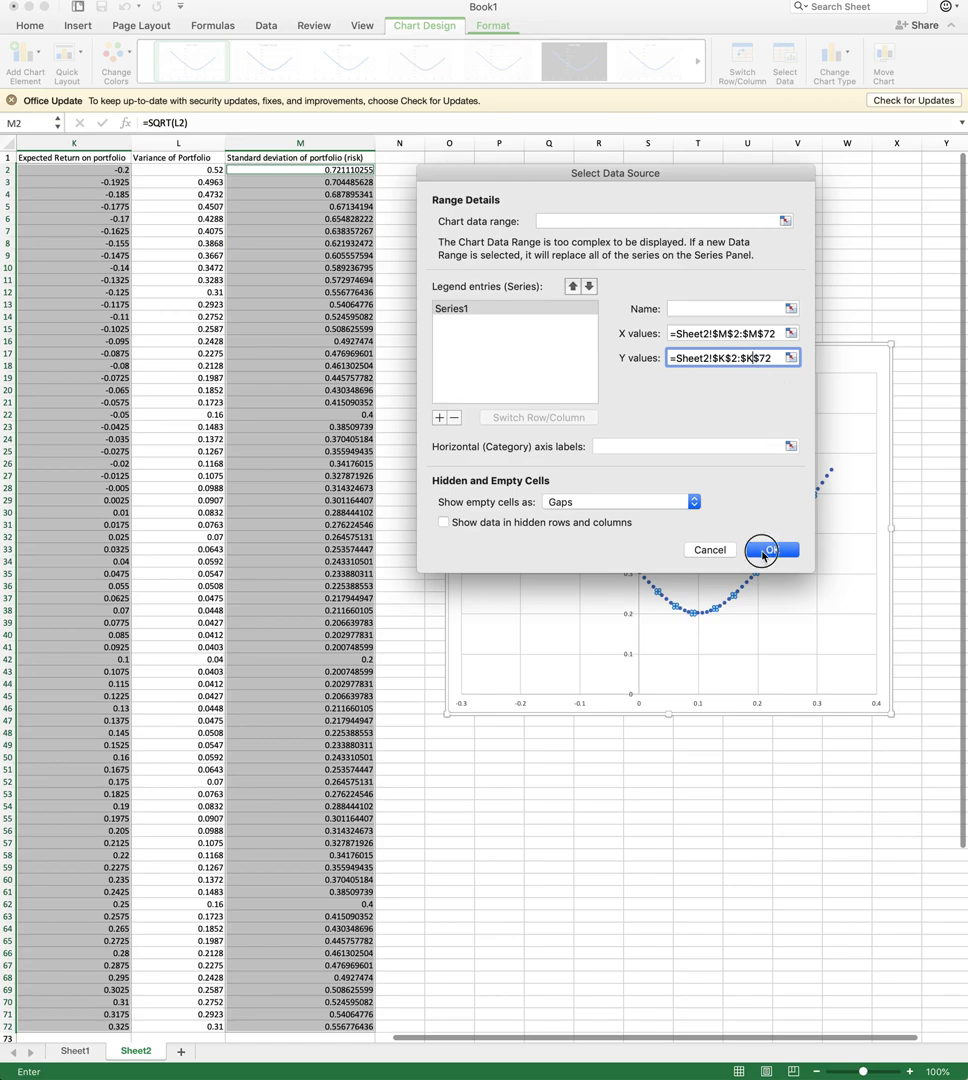
click(762, 551)
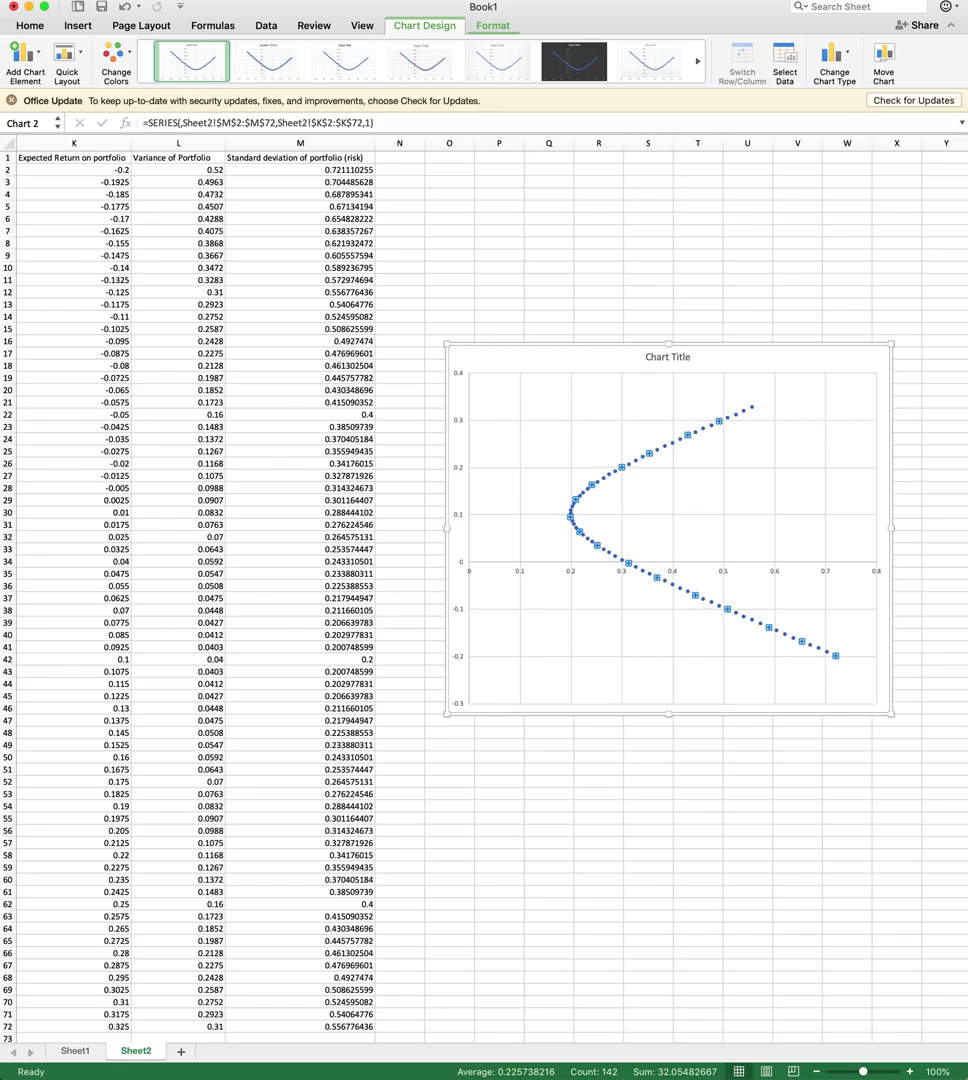
scroll(346, 481, left, 10)
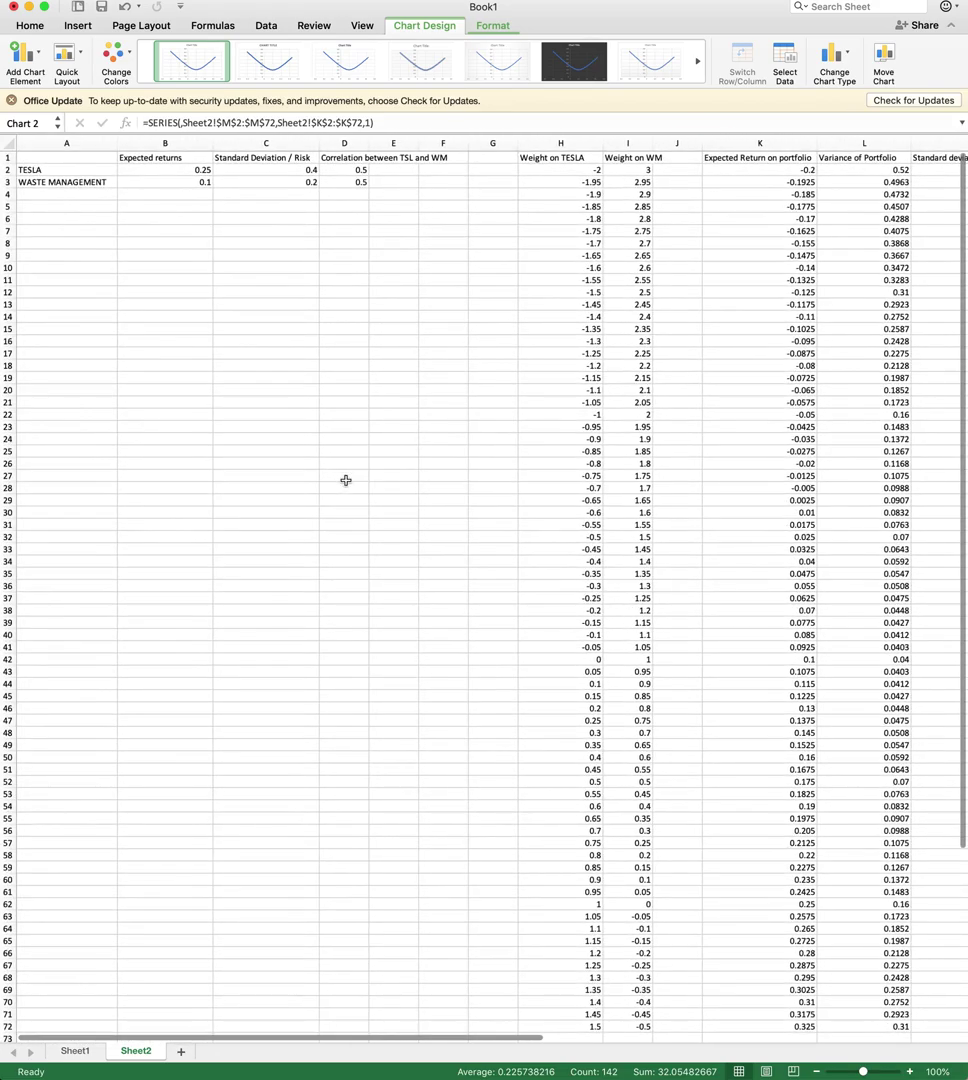
scroll(346, 481, right, 10)
scroll(346, 481, left, 8)
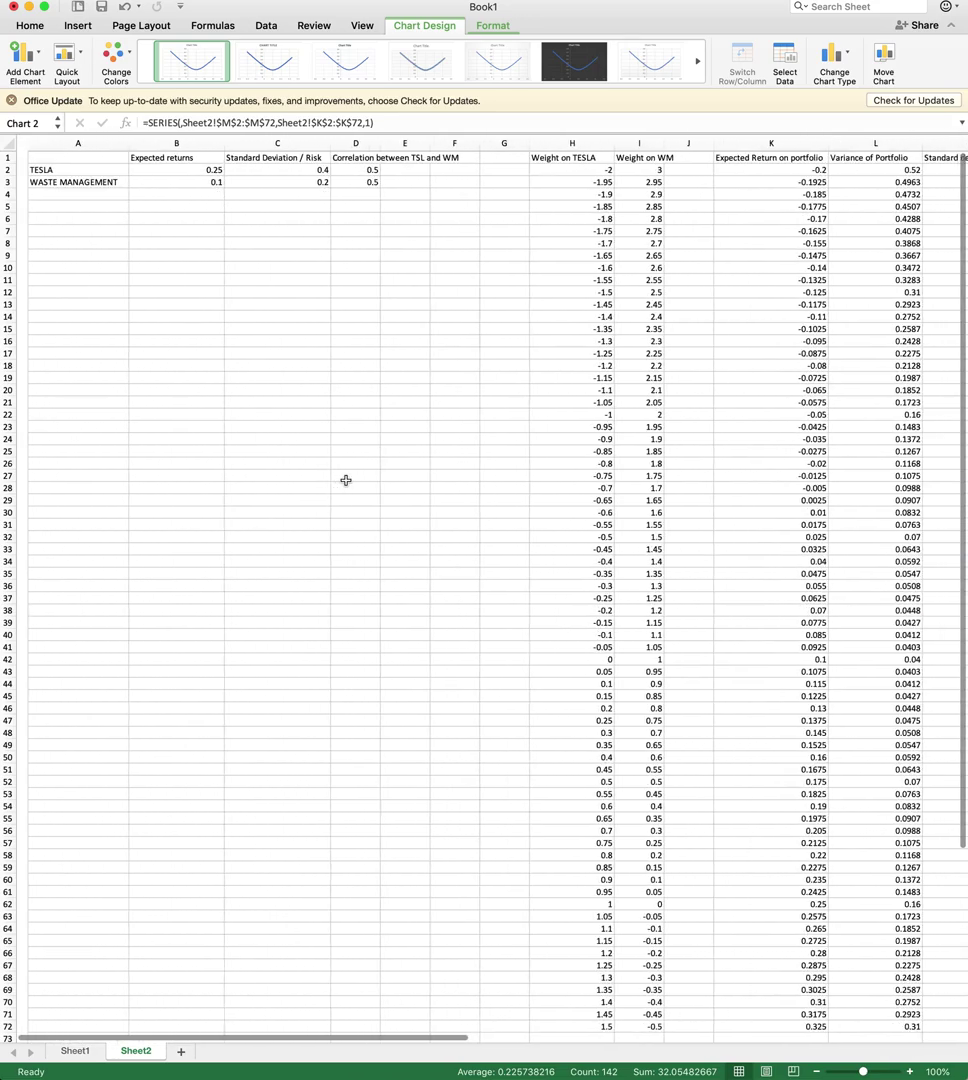
scroll(346, 481, right, 12)
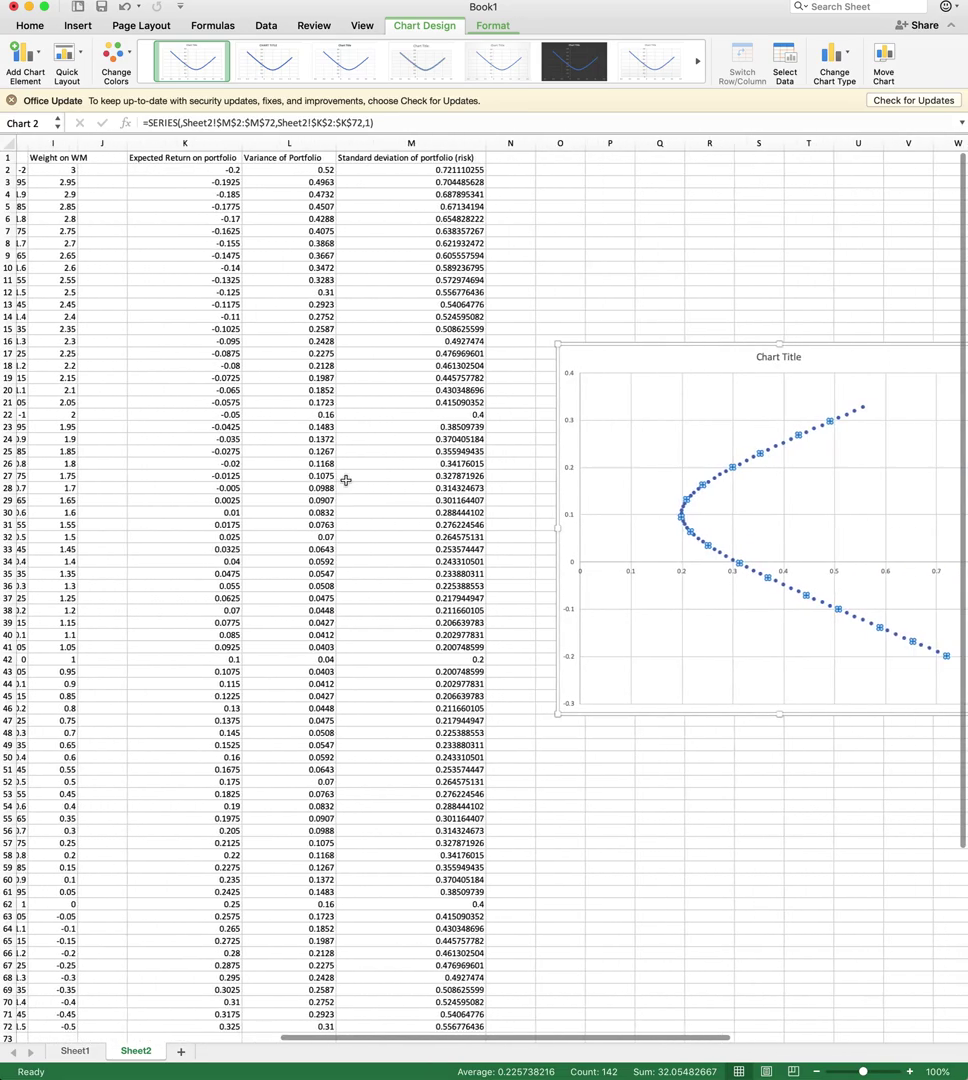